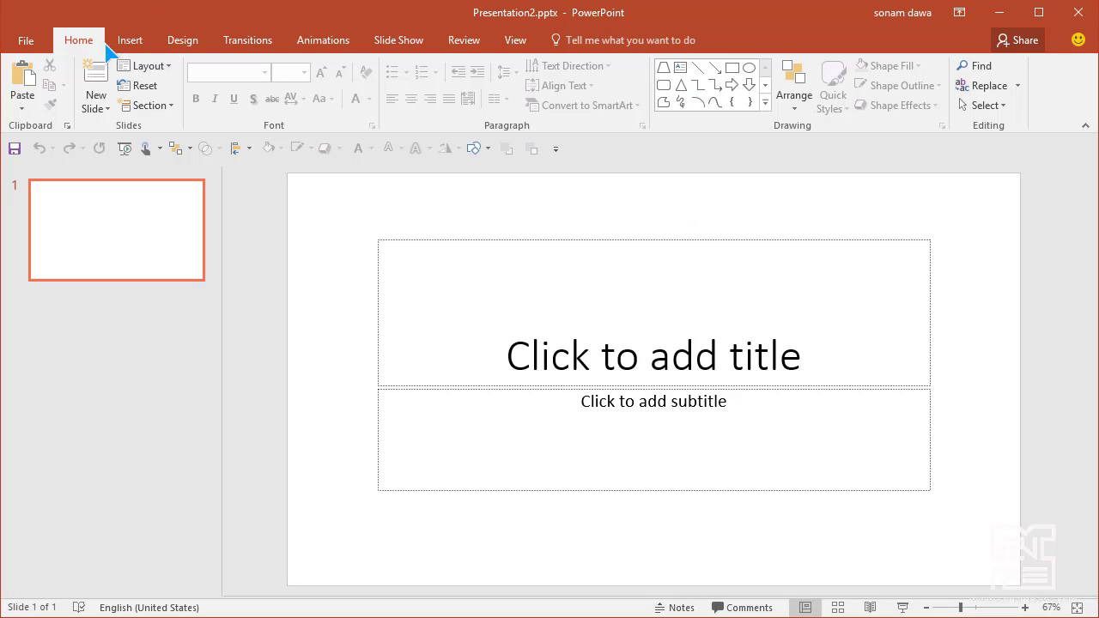
Apply the Blank layout and resize the slide to 3 in by 3.6 in, maximizing content.
left_click(144, 66)
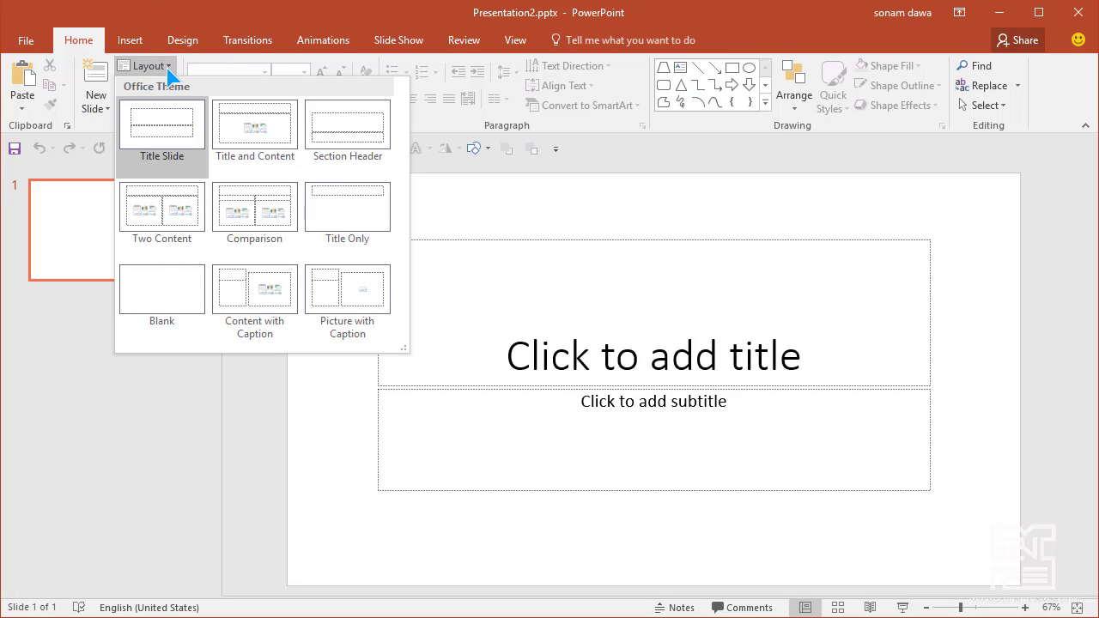
left_click(168, 305)
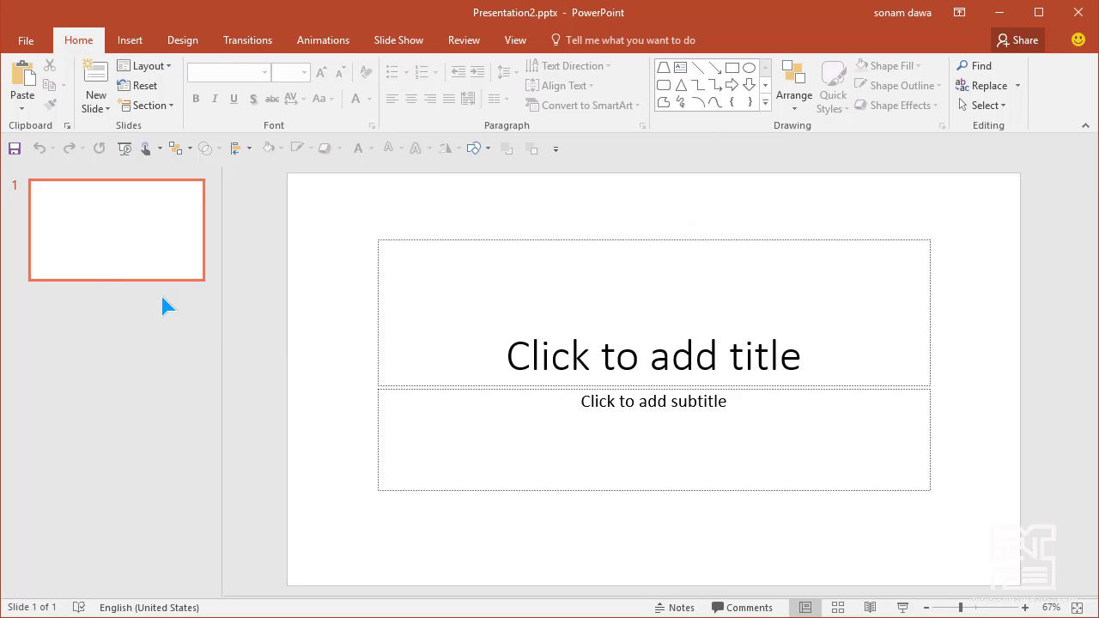
left_click(177, 43)
left_click(951, 104)
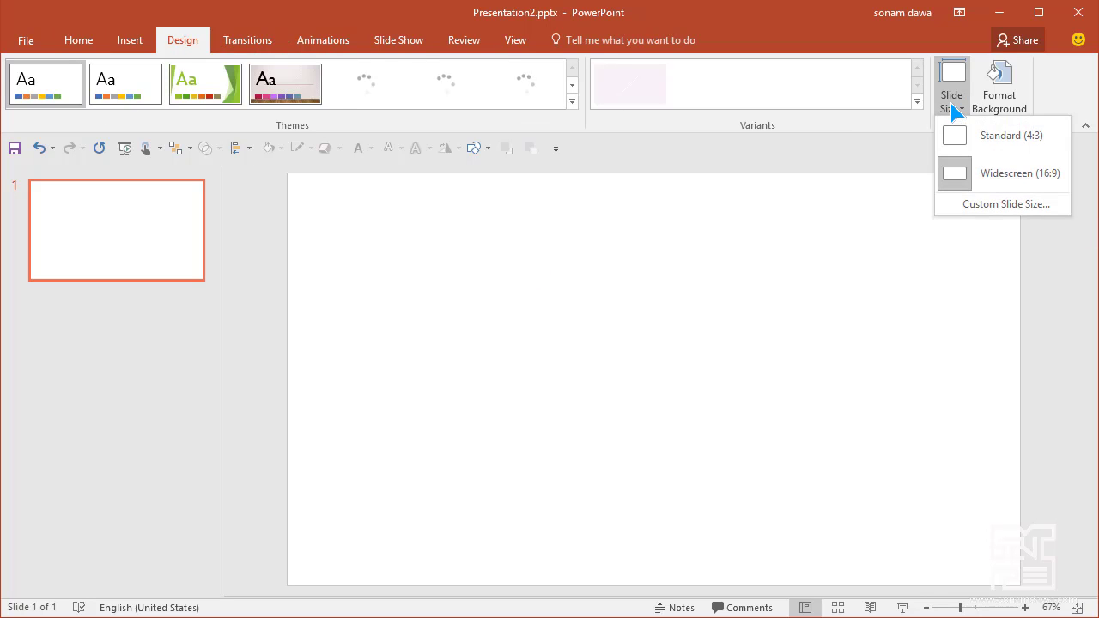
left_click(983, 220)
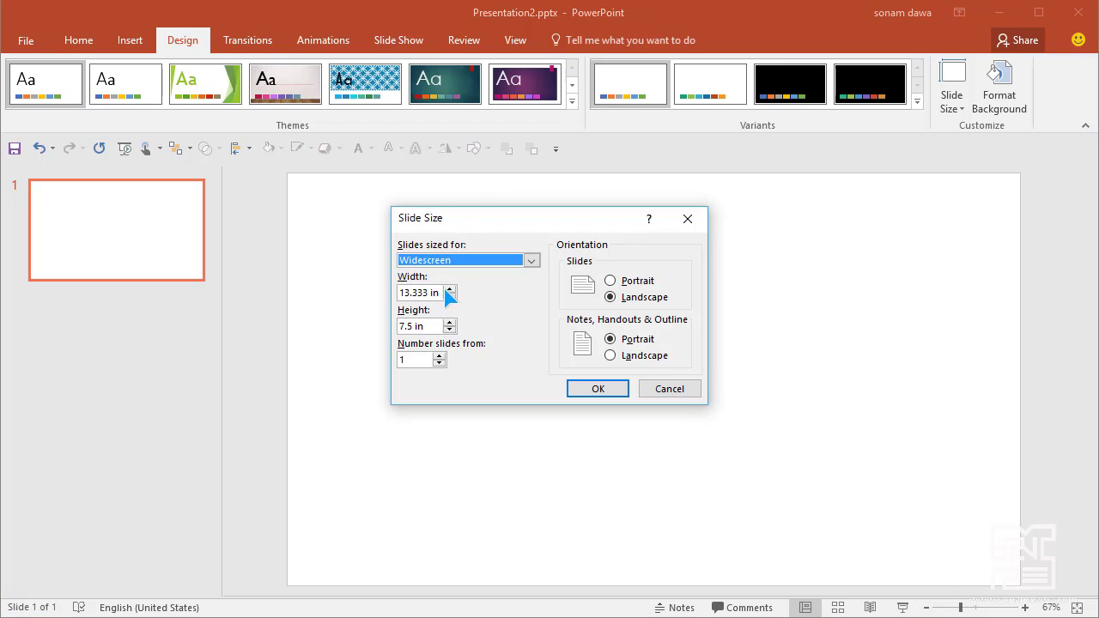
left_click_drag(424, 292, 295, 306)
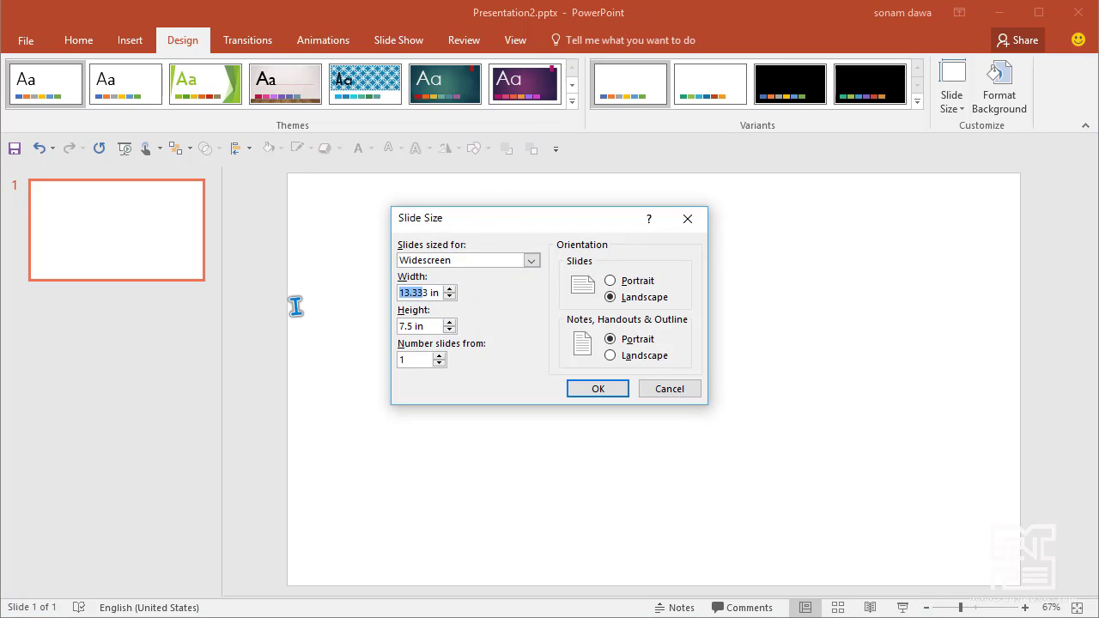
type("3")
key("Tab")
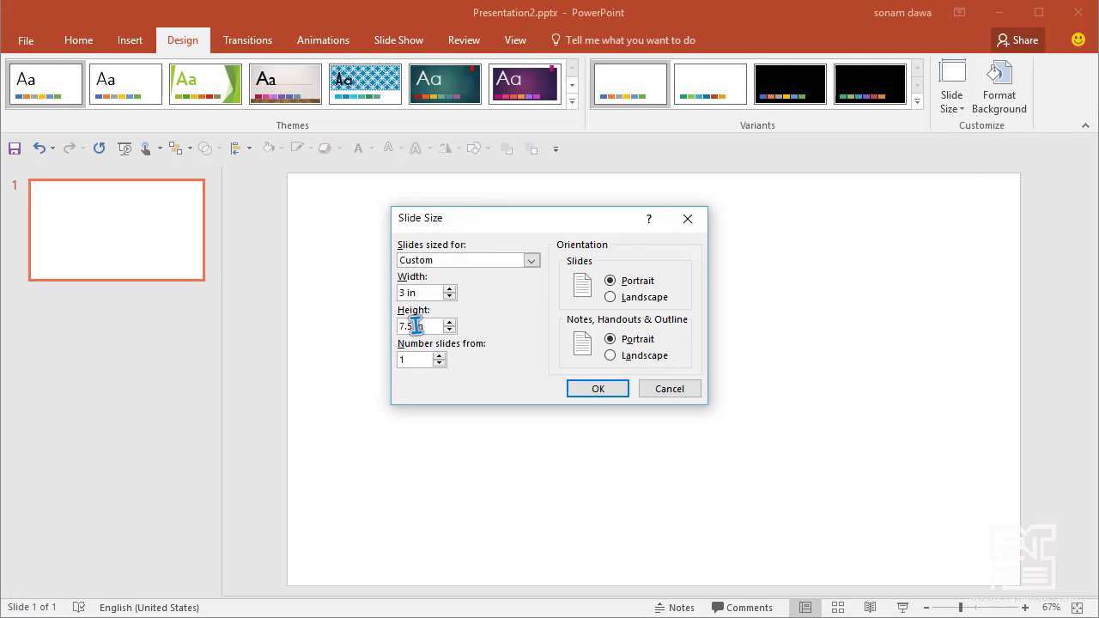
left_click_drag(417, 325, 376, 327)
type("3")
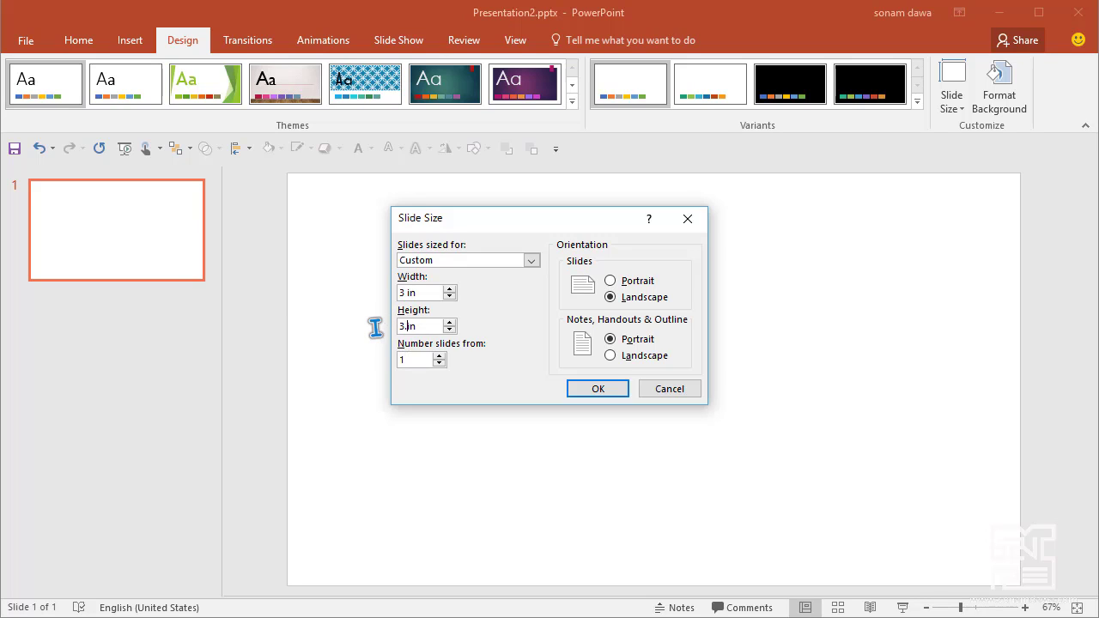
type(".6")
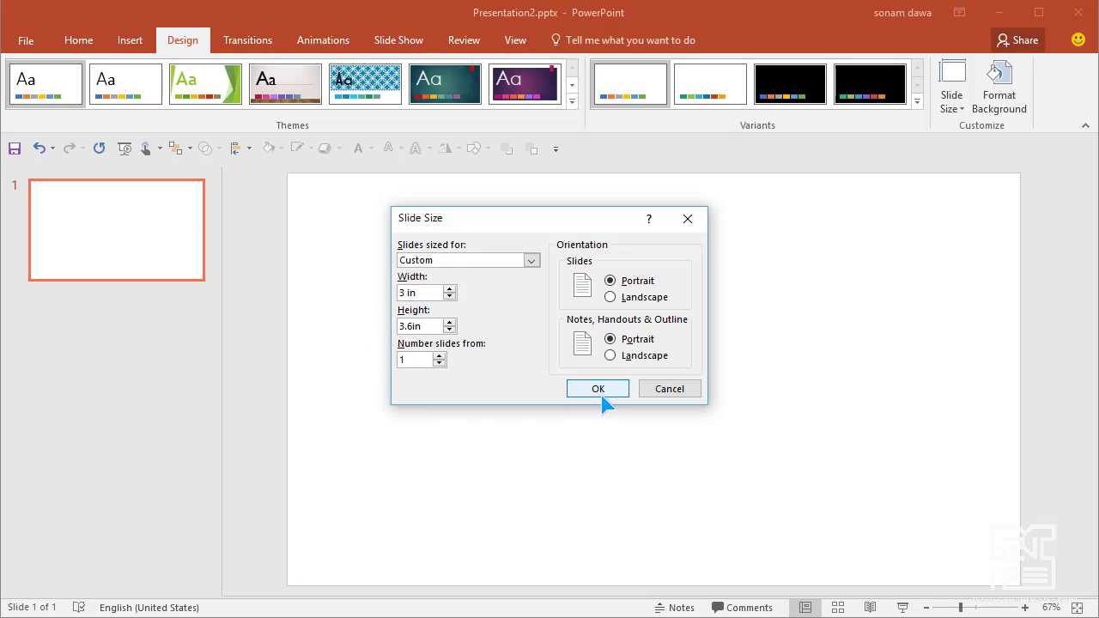
left_click(601, 390)
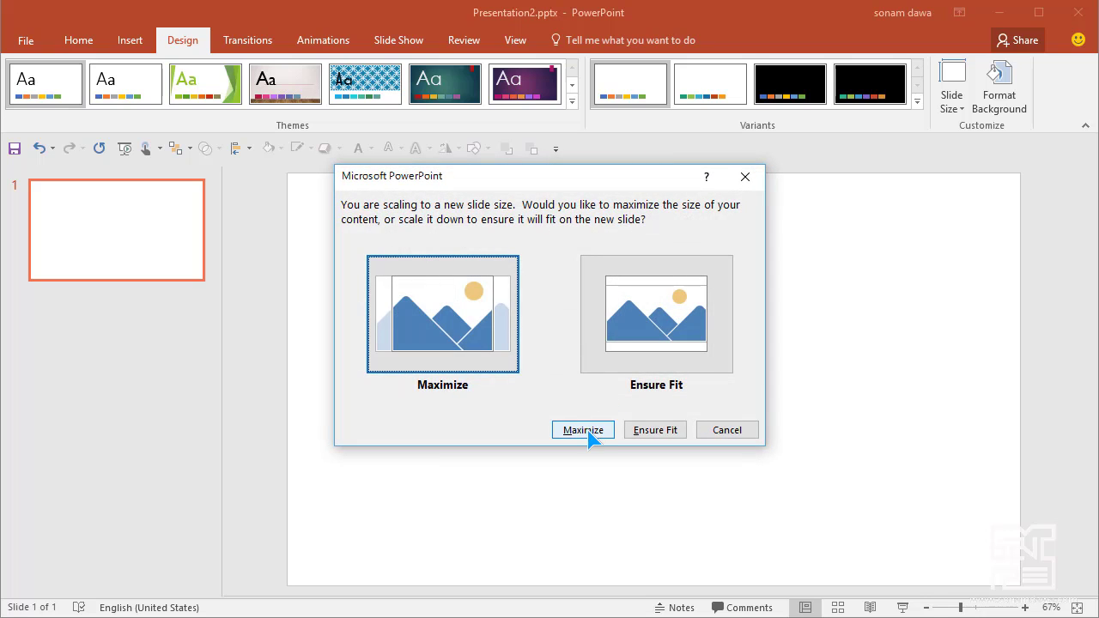
left_click(562, 432)
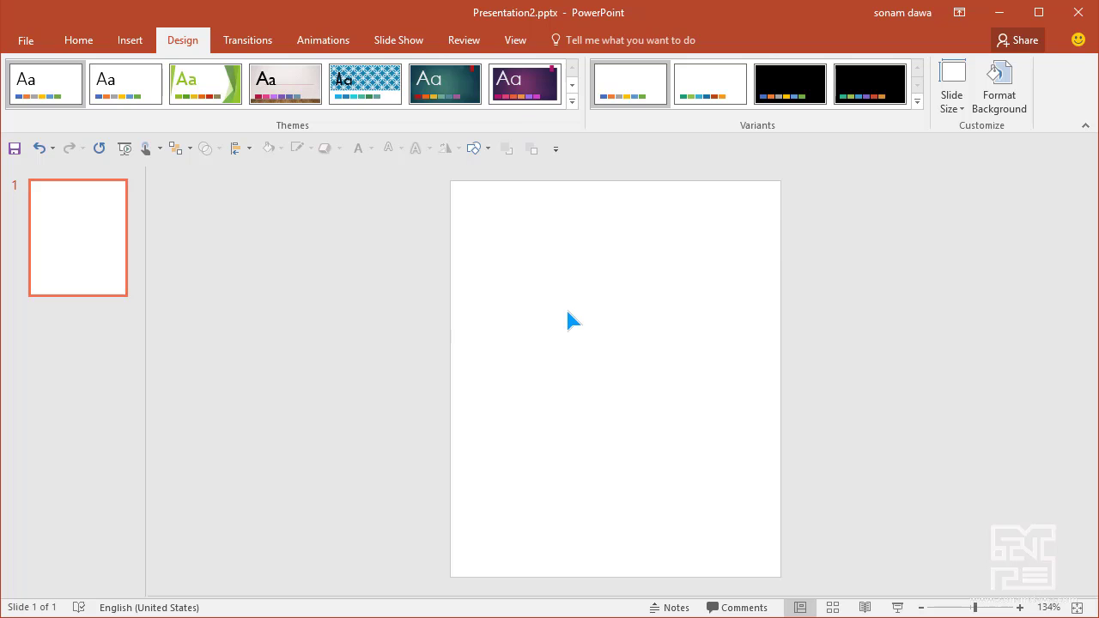
Fill the slide background with a solid teal colour through Format Background.
right_click(540, 259)
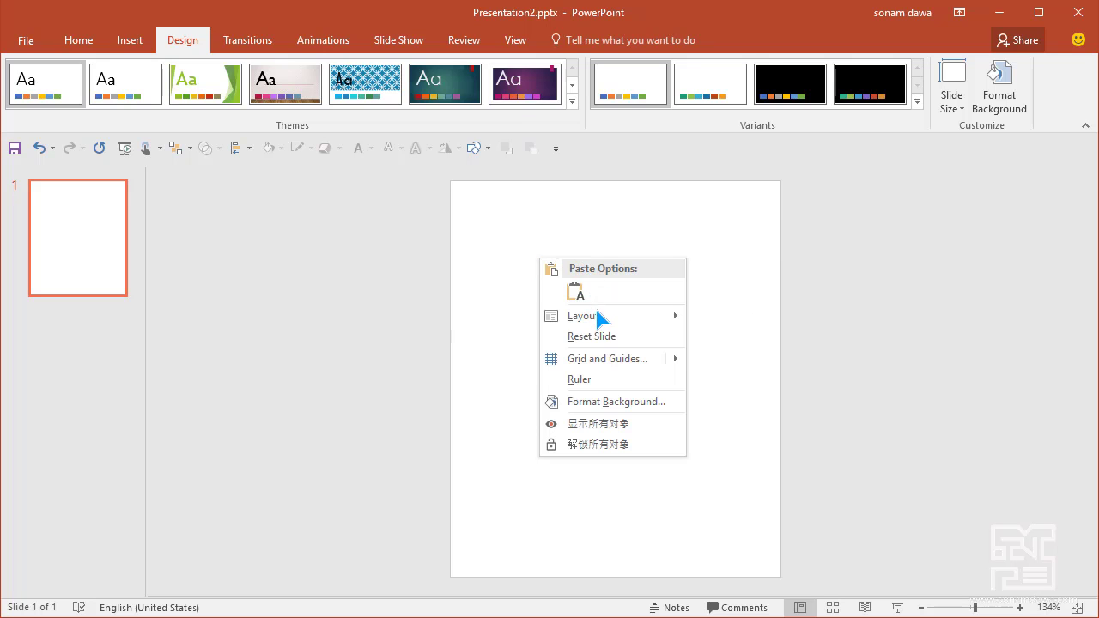
mouse_move(599, 320)
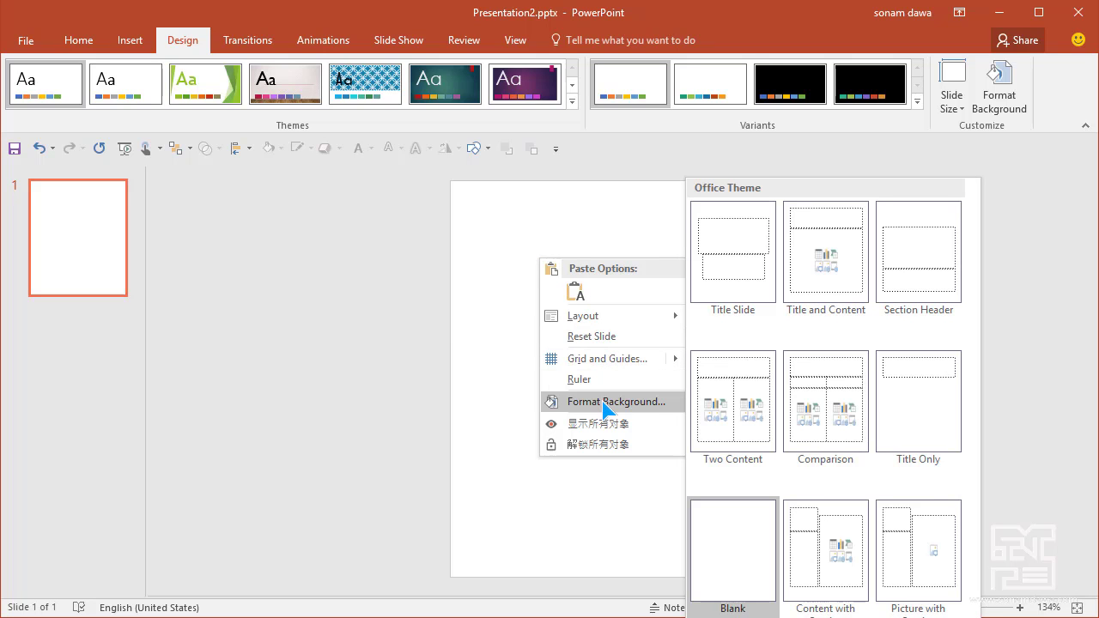
left_click(647, 401)
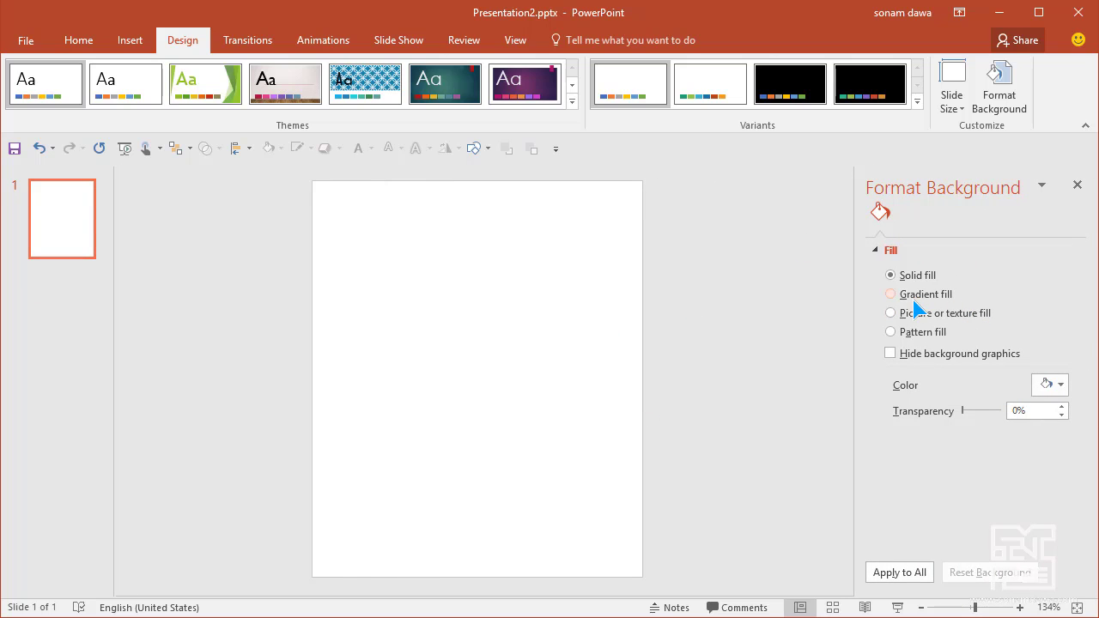
left_click(1060, 386)
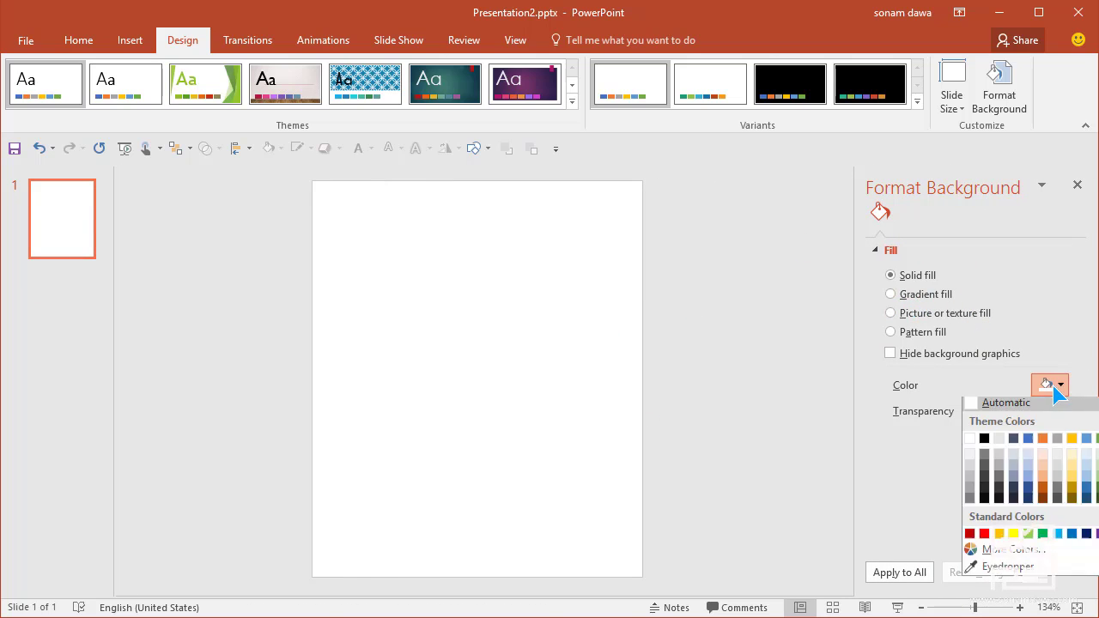
left_click(1018, 447)
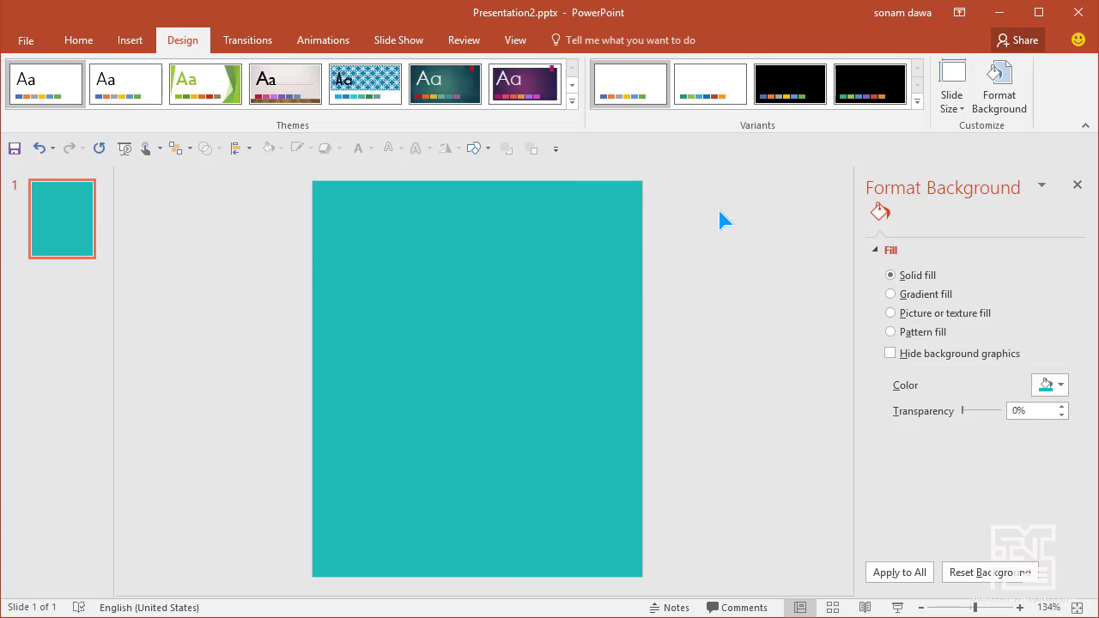
left_click(77, 40)
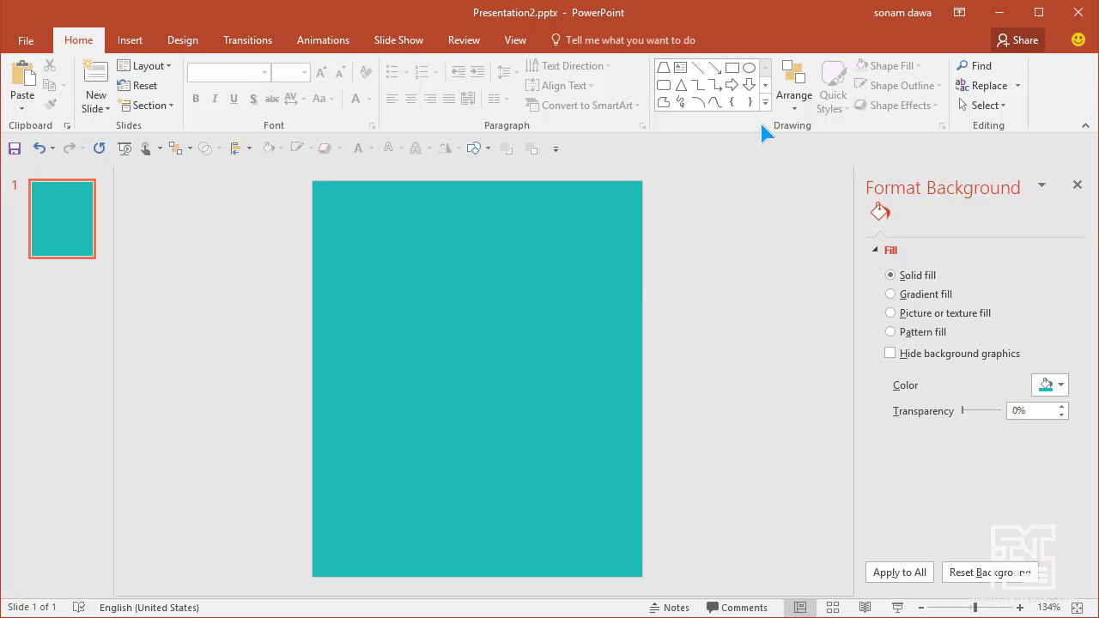
Draw a blue circle, duplicate it below, and shrink a copy into a small circle inside the top one.
left_click(749, 68)
left_click_drag(377, 269, 506, 429)
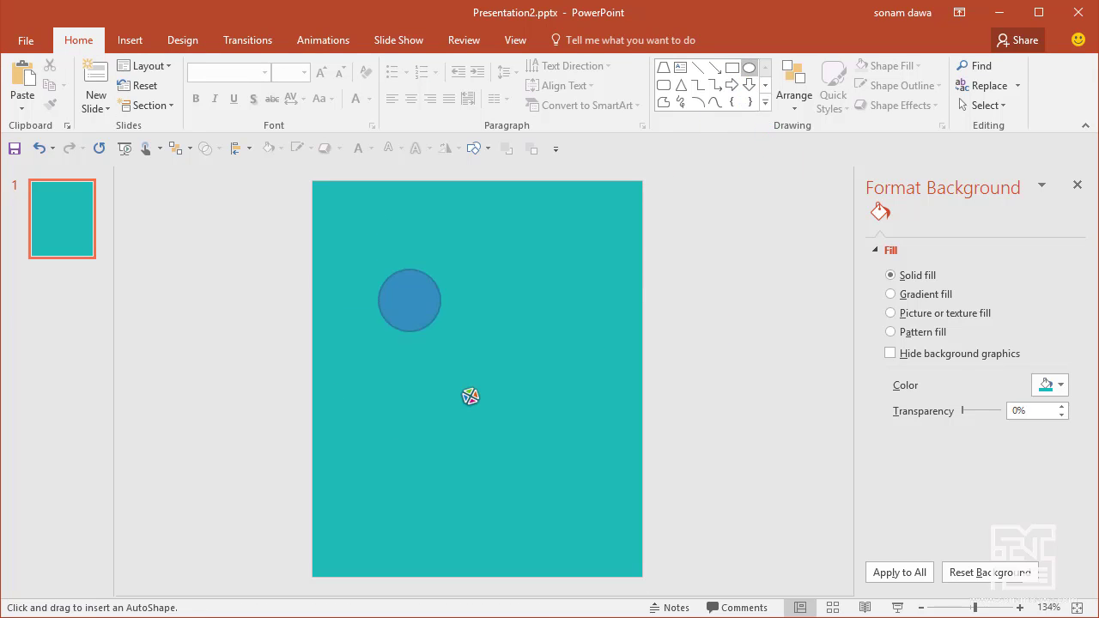
mouse_move(479, 350)
left_mouse_down()
mouse_move(452, 326)
mouse_move(498, 393)
mouse_move(452, 429)
mouse_move(472, 388)
left_mouse_up()
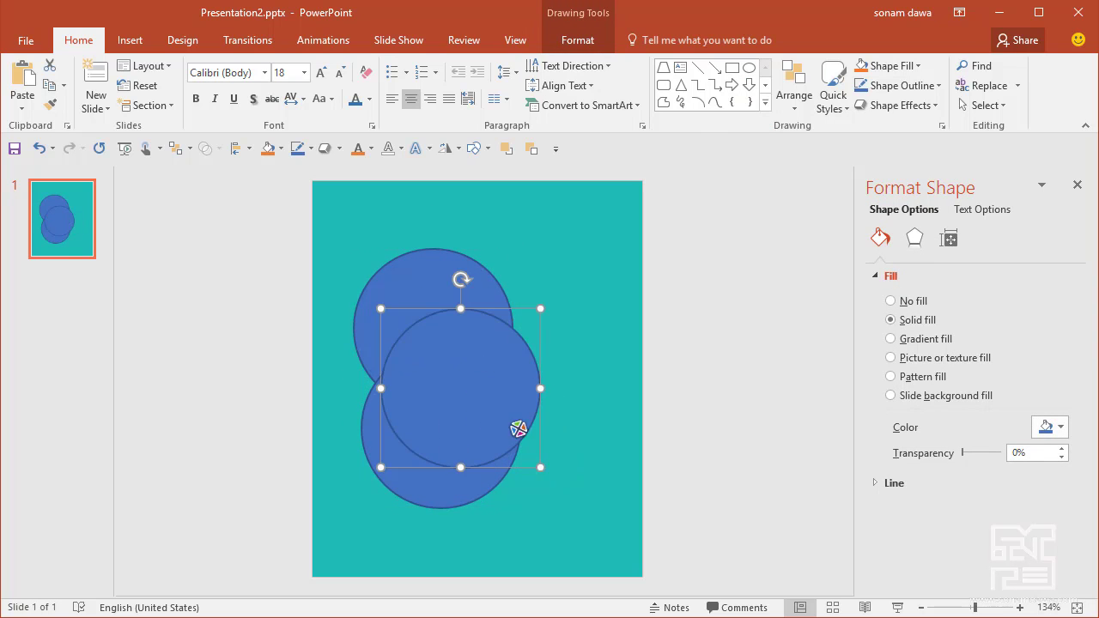
mouse_move(540, 466)
left_mouse_down()
mouse_move(469, 351)
mouse_move(430, 358)
mouse_move(439, 306)
left_mouse_up()
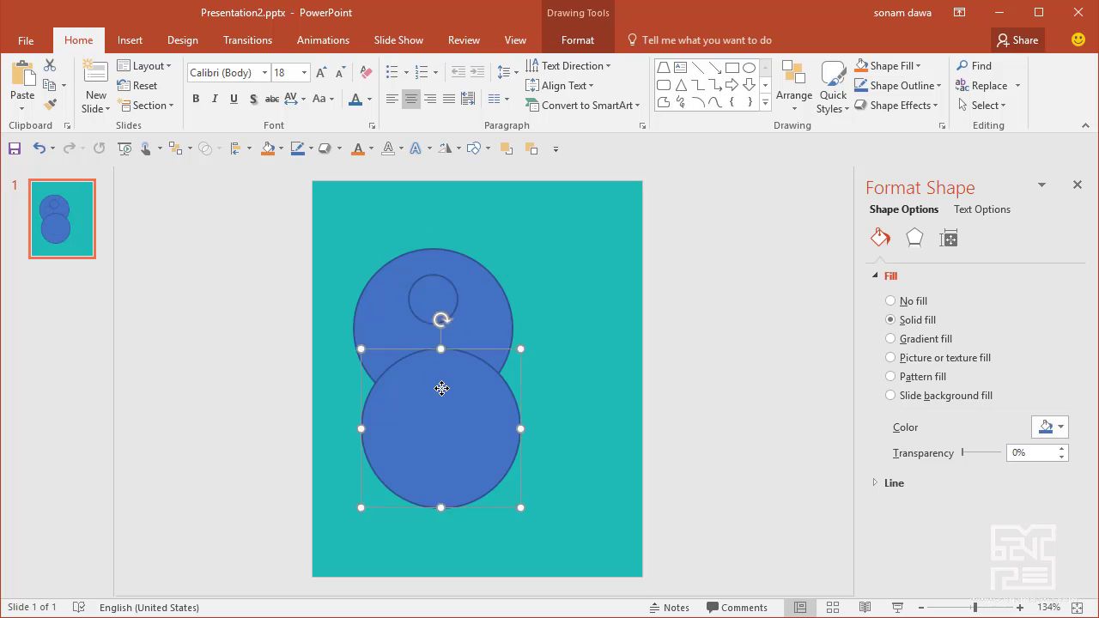
left_click_drag(441, 391, 442, 382)
Resize the small and bottom circles and align all three along the vertical centre line.
left_click(433, 305)
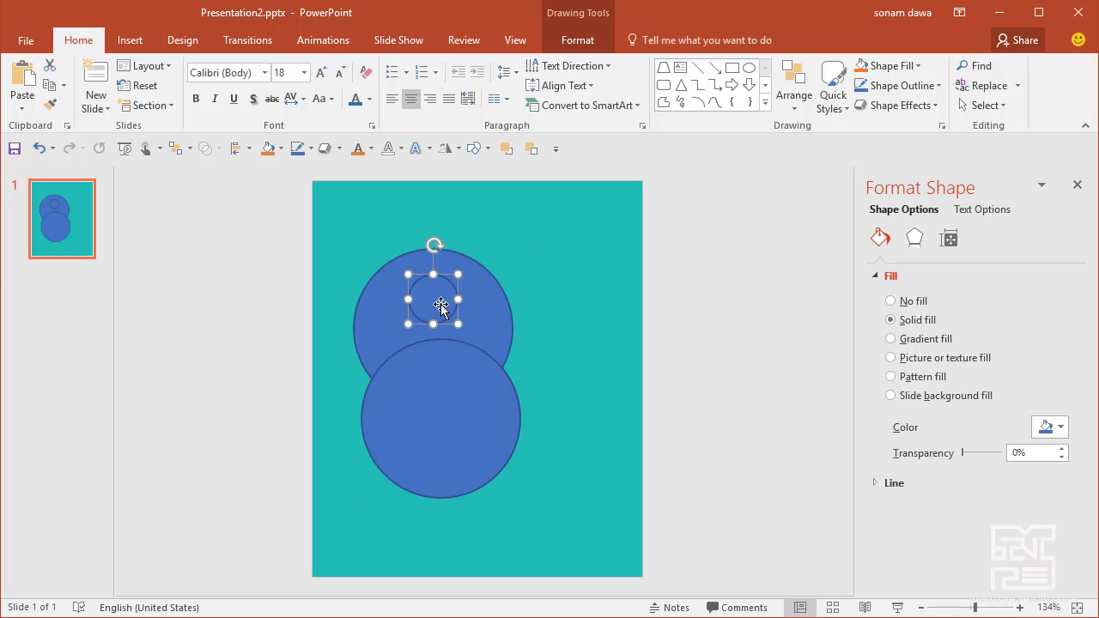
left_click_drag(458, 324, 463, 329)
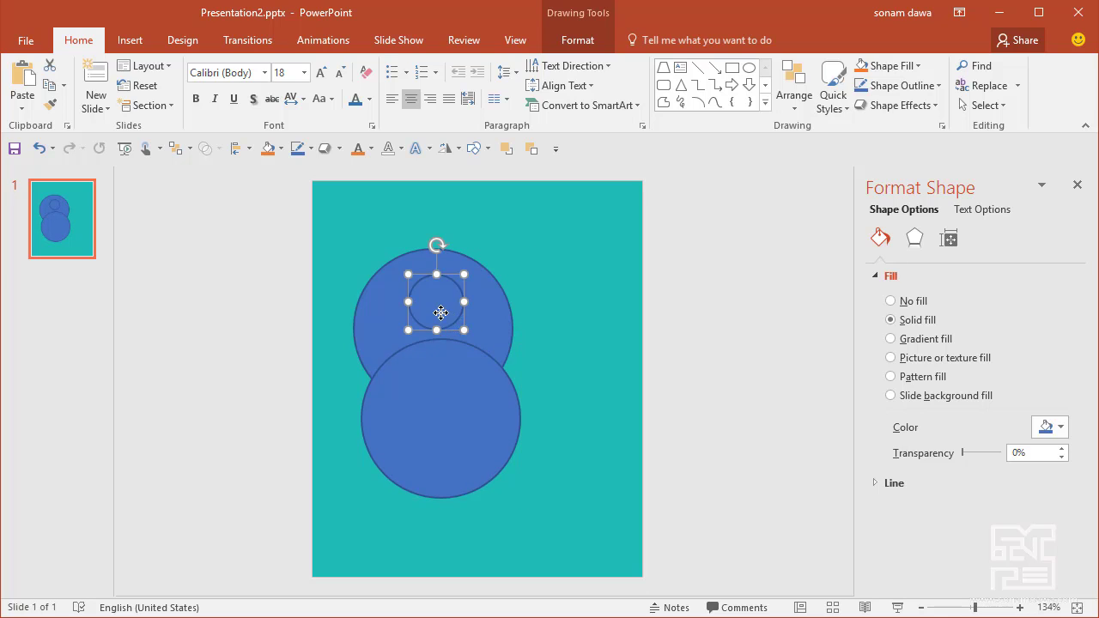
left_click(481, 452)
left_click_drag(520, 498, 498, 456)
left_click_drag(447, 422, 440, 396)
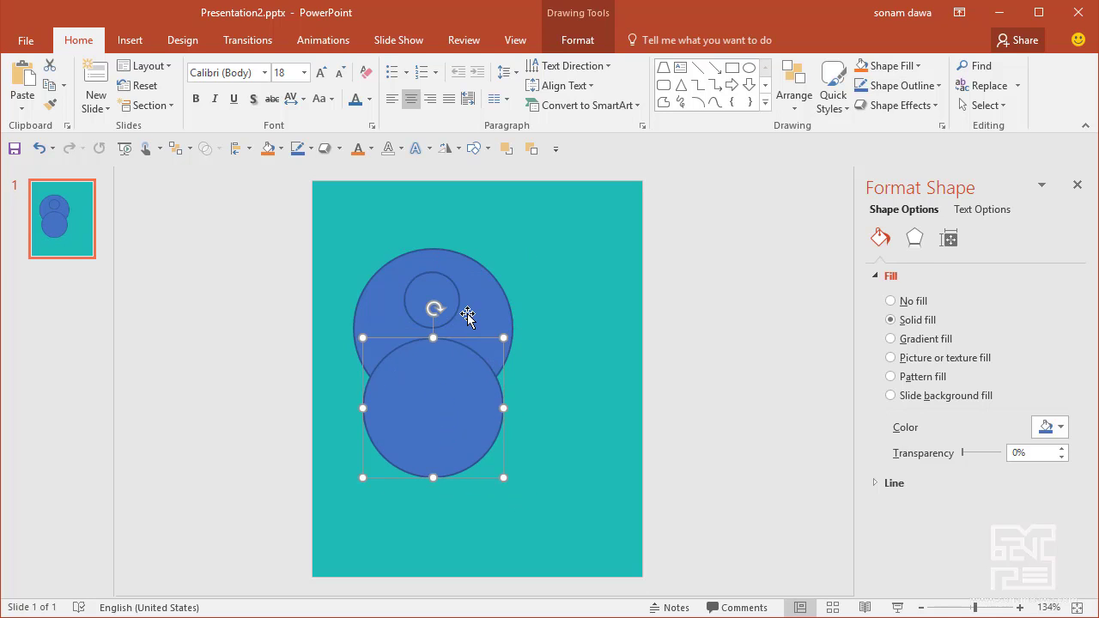
left_click(430, 301)
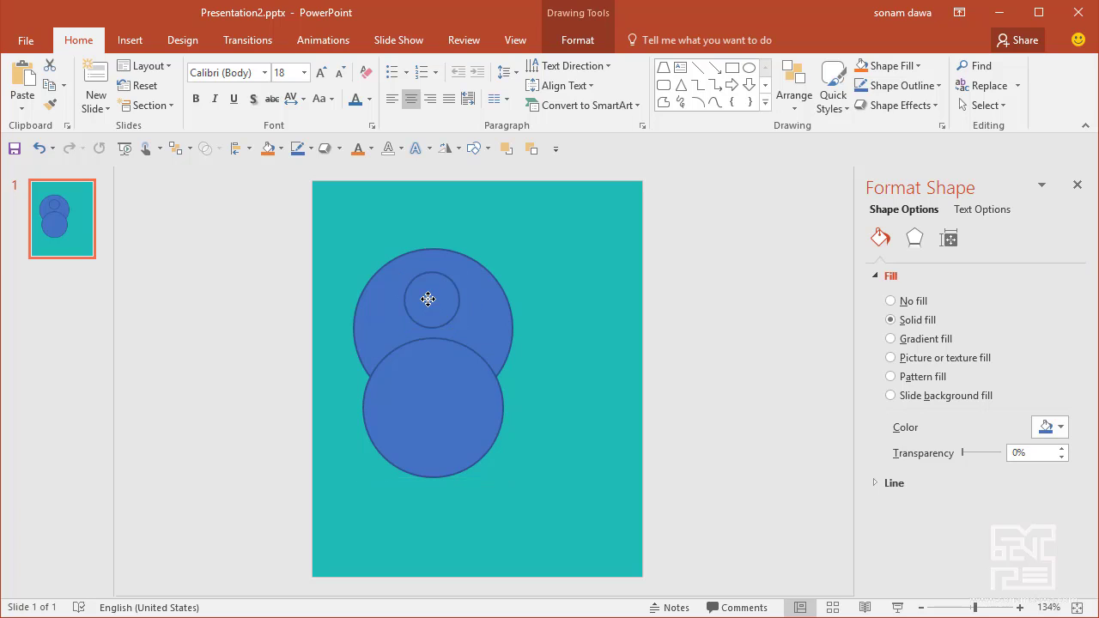
left_click_drag(429, 300, 427, 296)
left_click_drag(444, 384, 445, 377)
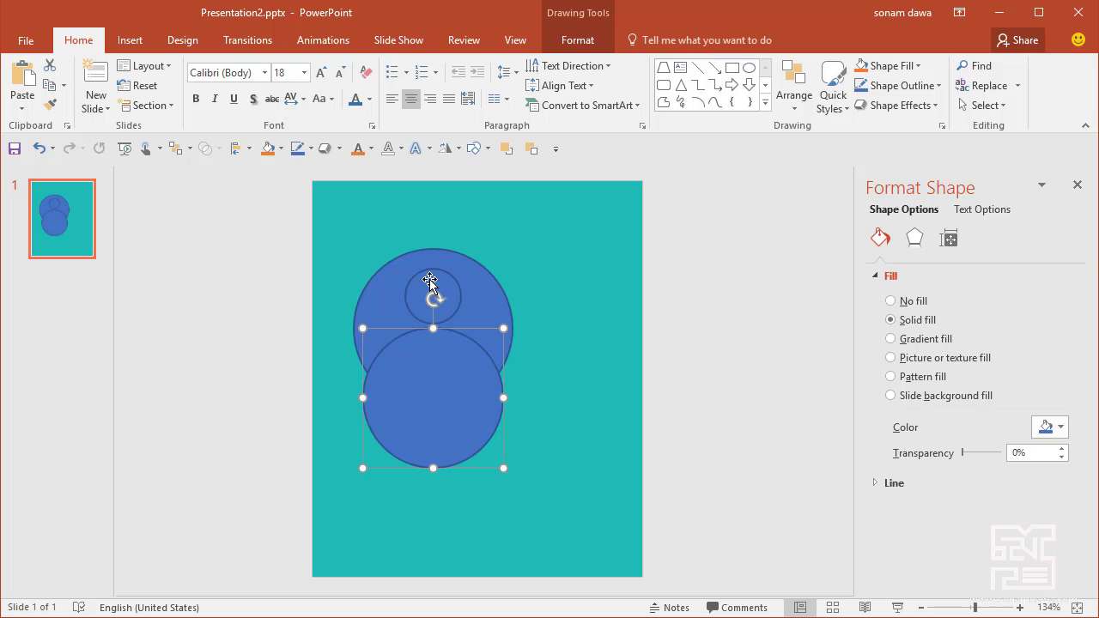
left_click_drag(431, 284, 428, 274)
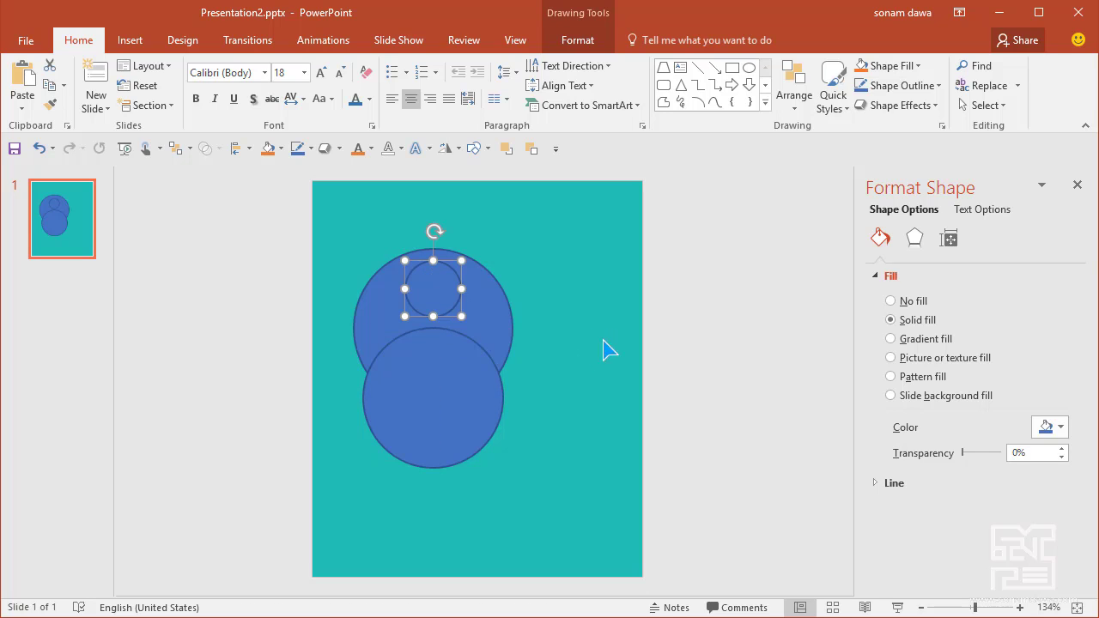
Fragment the overlapping large upper circle and bottom circle into separate pieces.
left_click(486, 356)
left_click(456, 372, "shift")
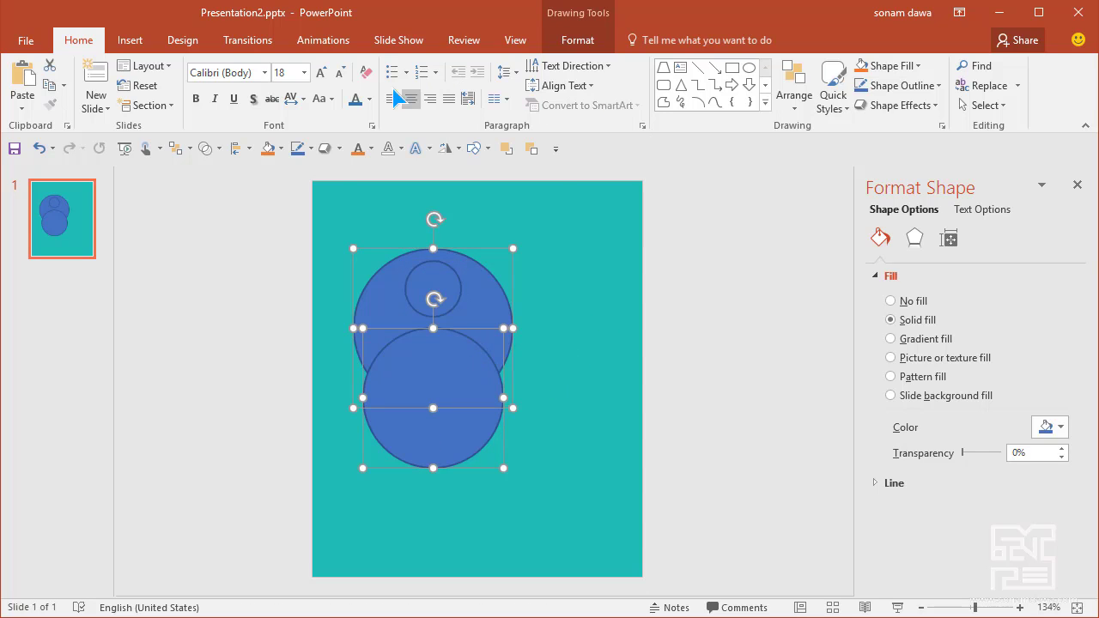
left_click(206, 147)
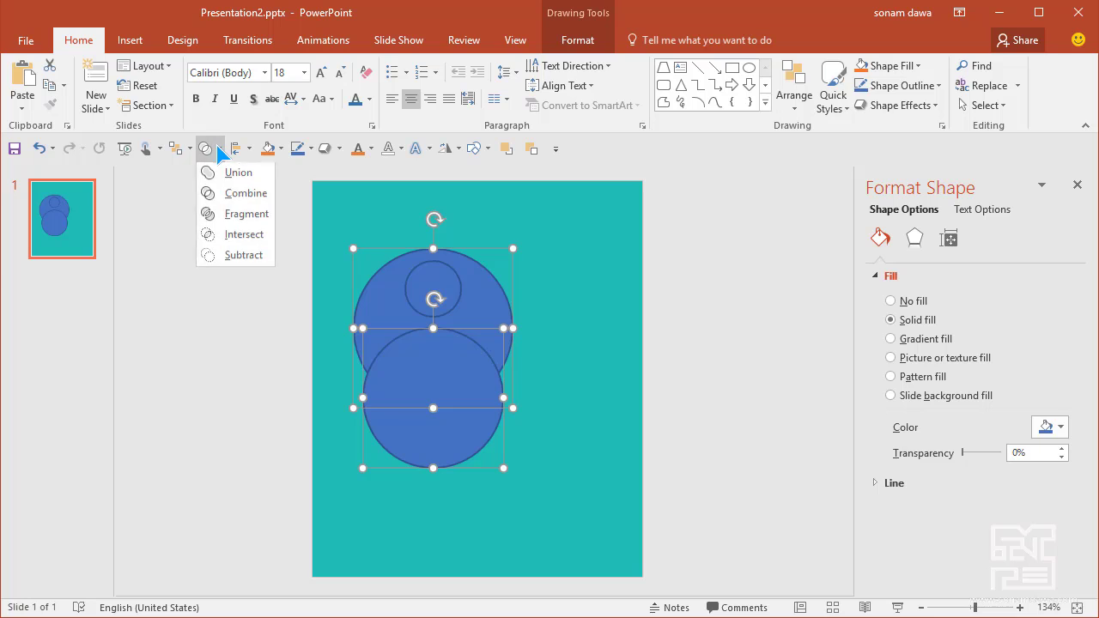
left_click(244, 222)
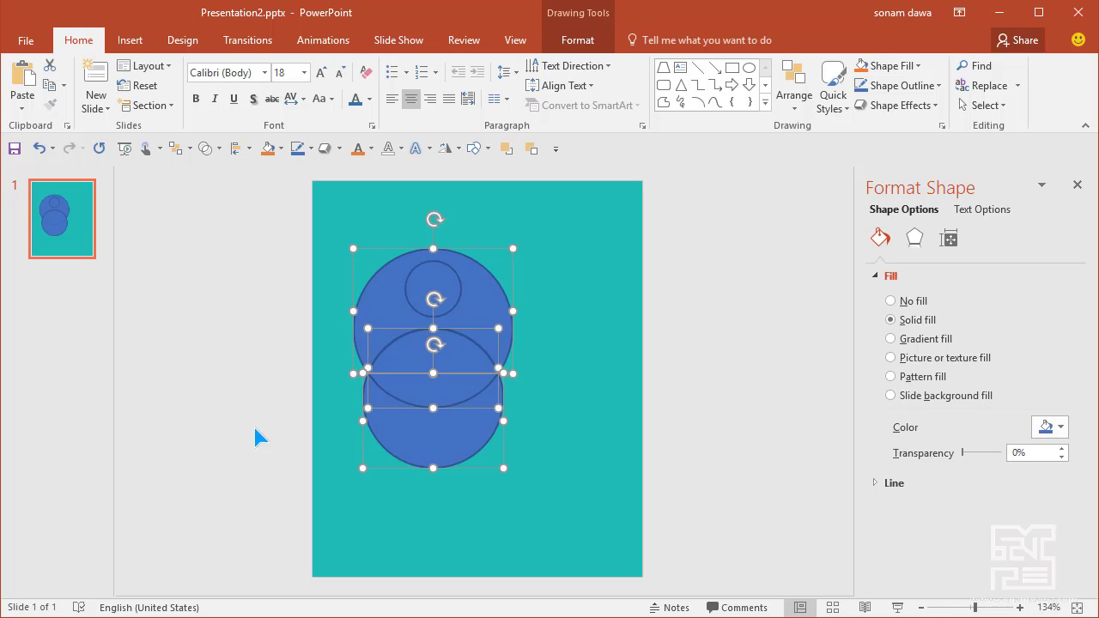
Delete the stray crescent piece and select all parts of the user icon.
left_click(592, 459)
left_click(422, 432)
left_click_drag(422, 432, 426, 490)
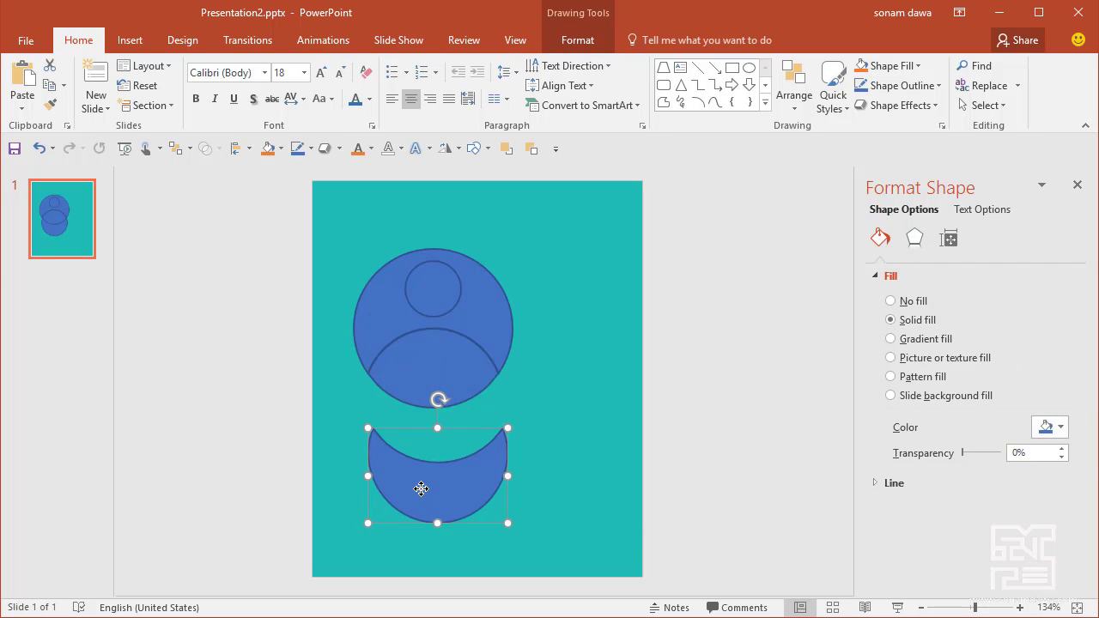
key("Delete")
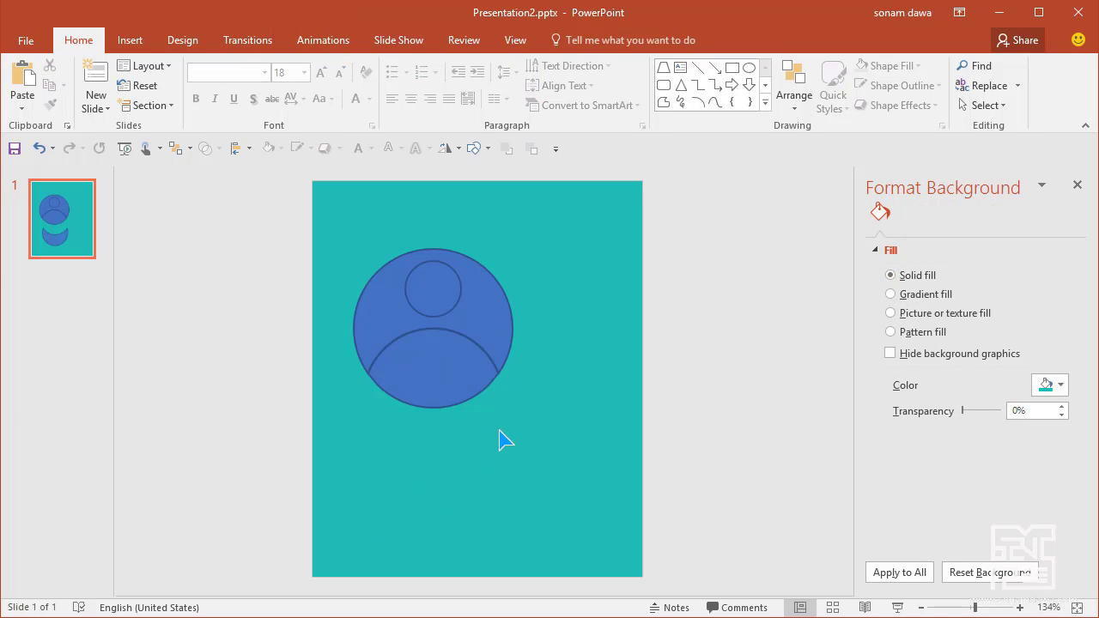
mouse_move(577, 221)
left_mouse_down()
mouse_move(354, 449)
mouse_move(315, 446)
left_mouse_up()
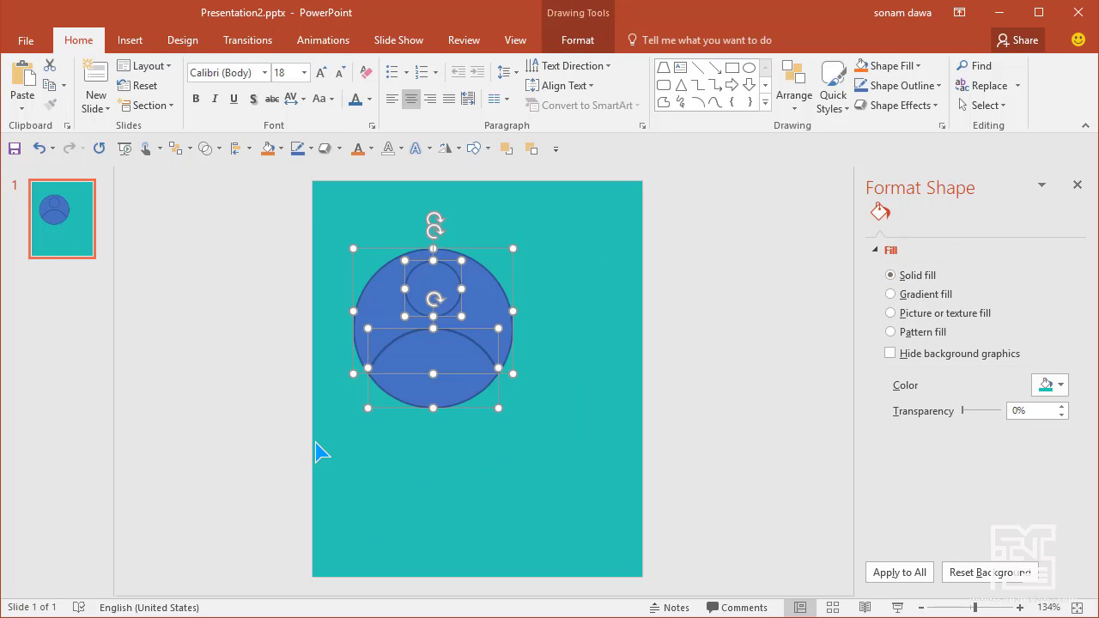
Group the selected user icon parts into one object.
right_click(484, 311)
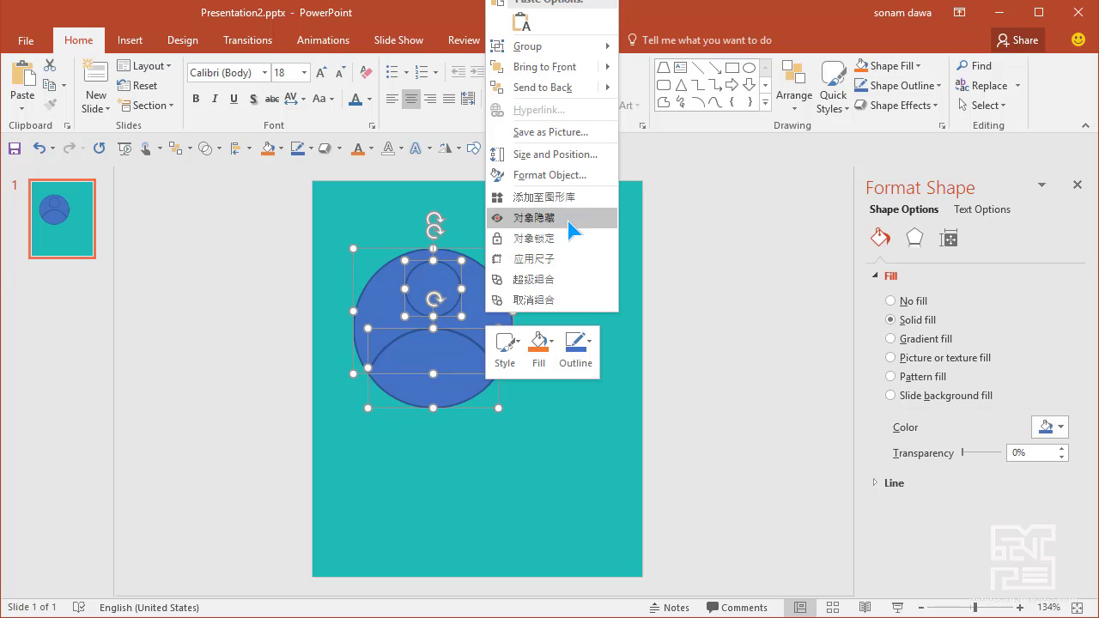
mouse_move(539, 60)
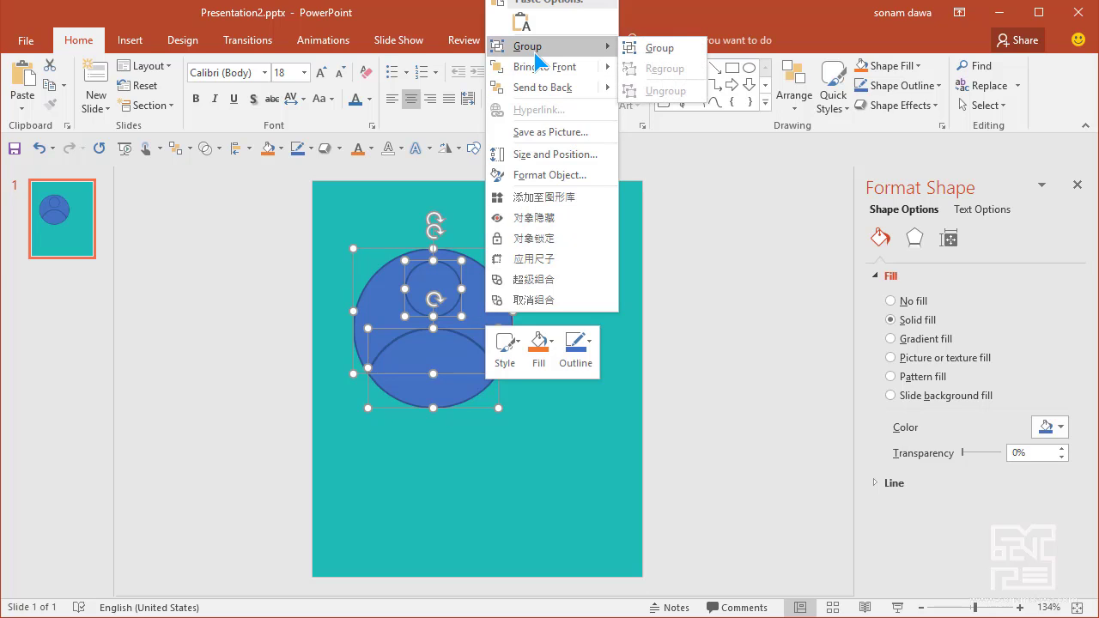
left_click(650, 45)
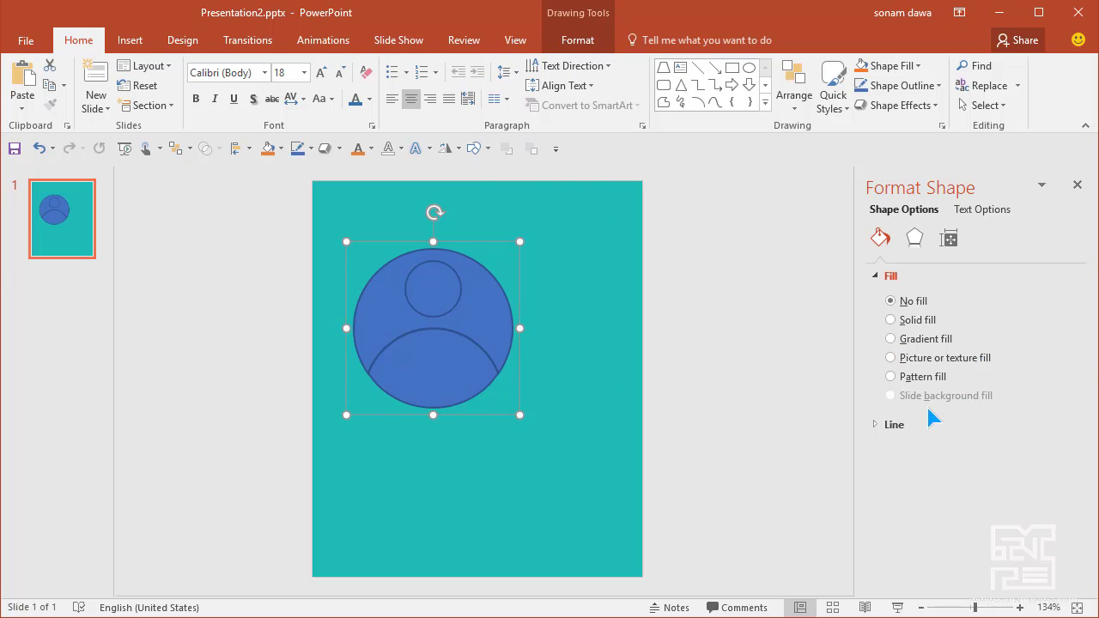
Give the icon no fill and a black outline, then move it off the slide's left edge.
left_click(875, 425)
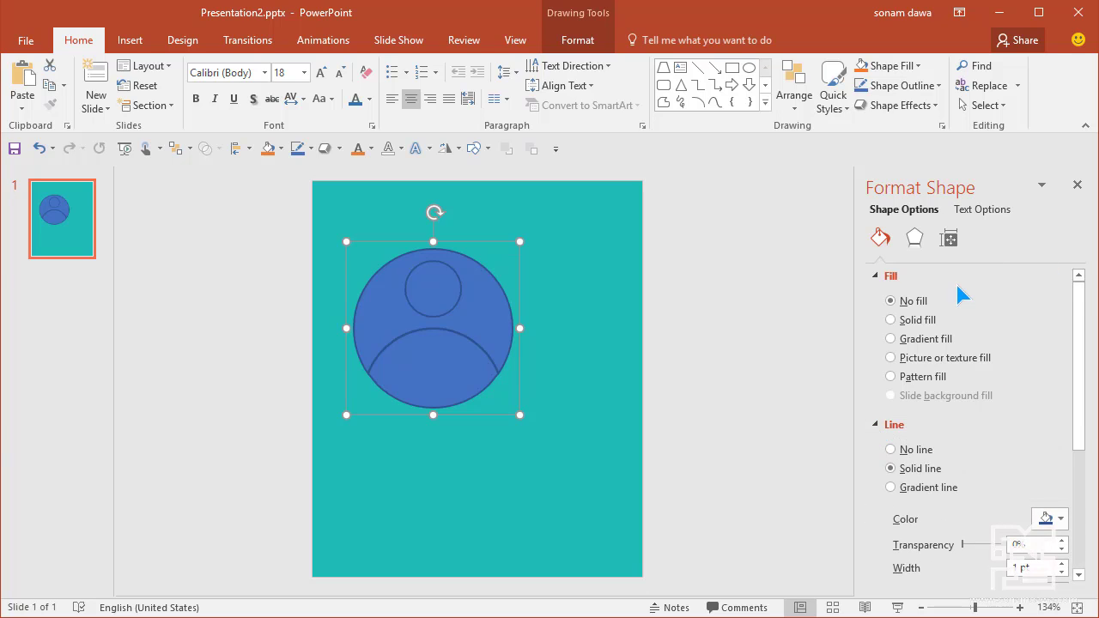
left_click(923, 325)
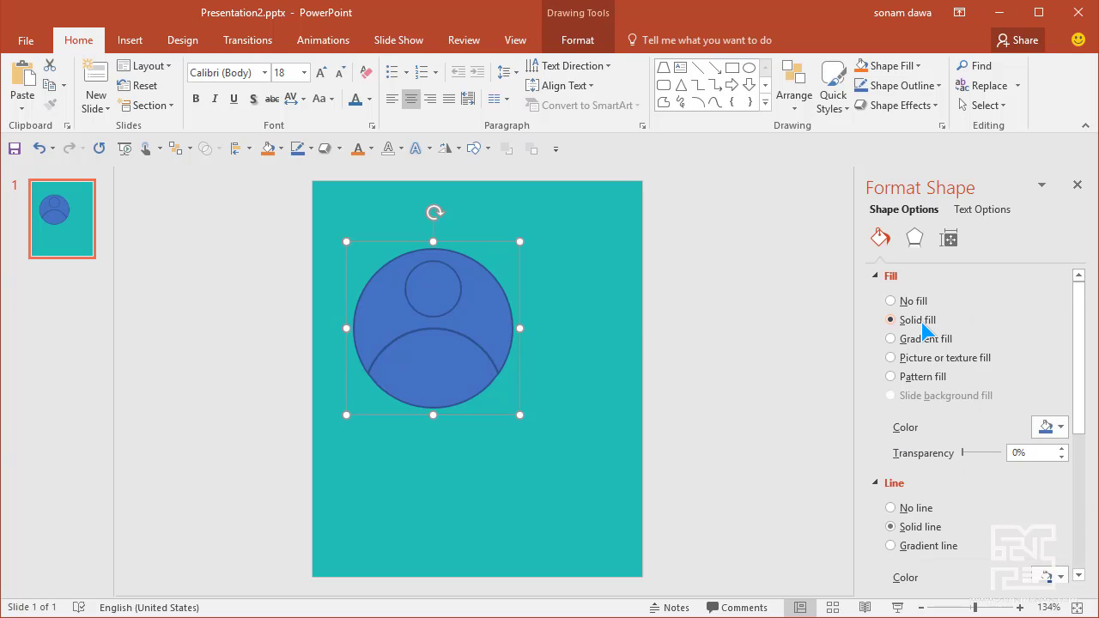
left_click(912, 305)
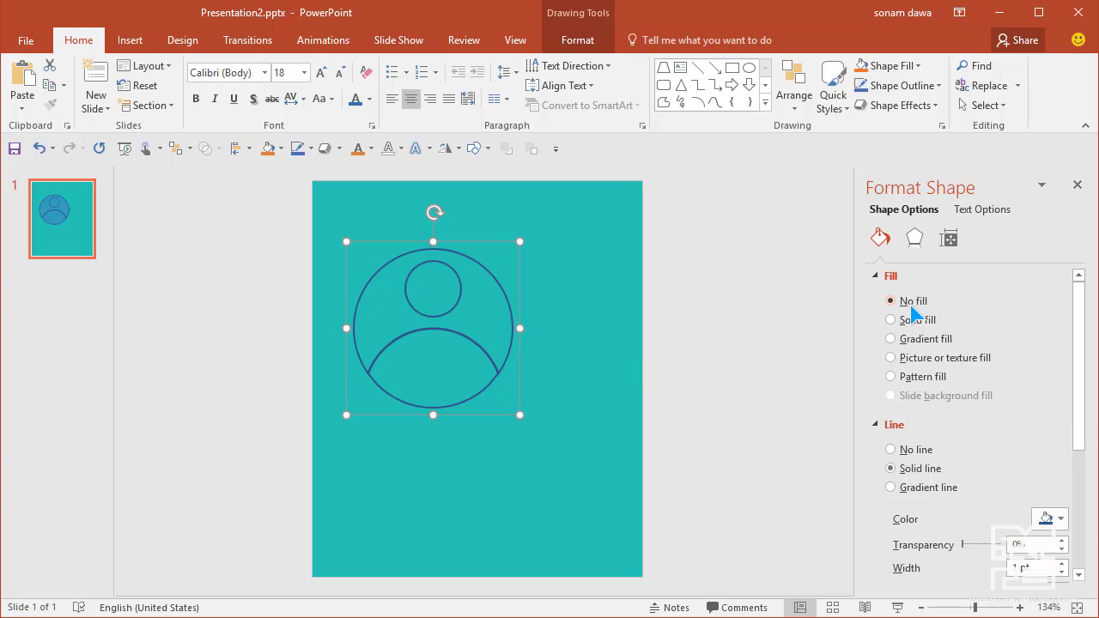
left_click(1061, 519)
left_click(985, 334)
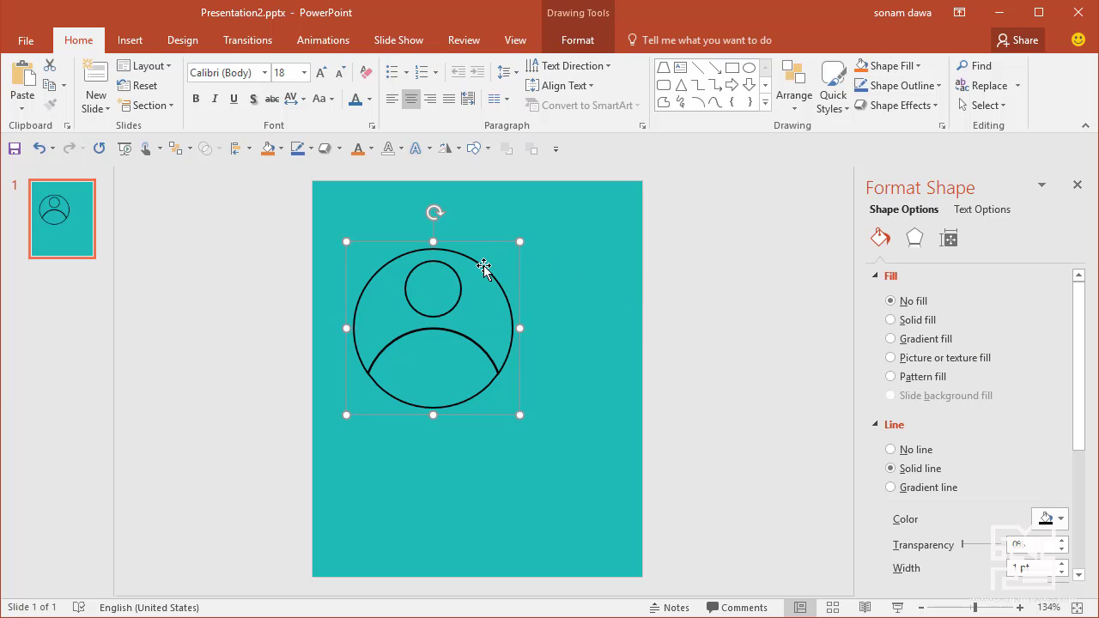
left_click_drag(483, 267, 275, 270)
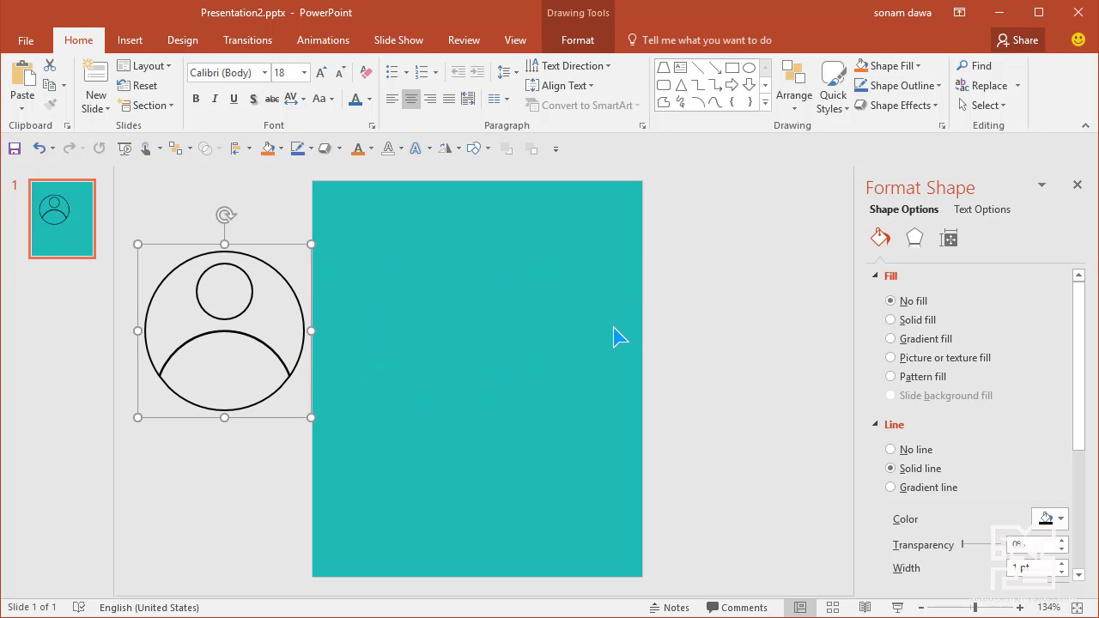
Draw a tall blue rectangle bar and a small band rectangle near its top.
left_click(690, 320)
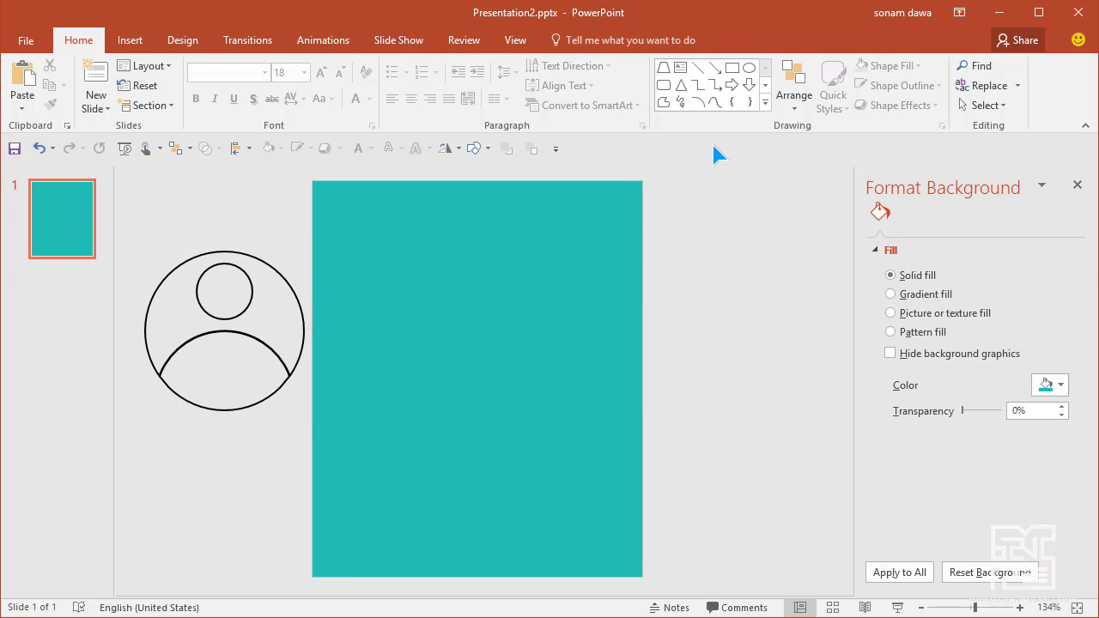
left_click(732, 69)
left_click_drag(419, 251, 449, 397)
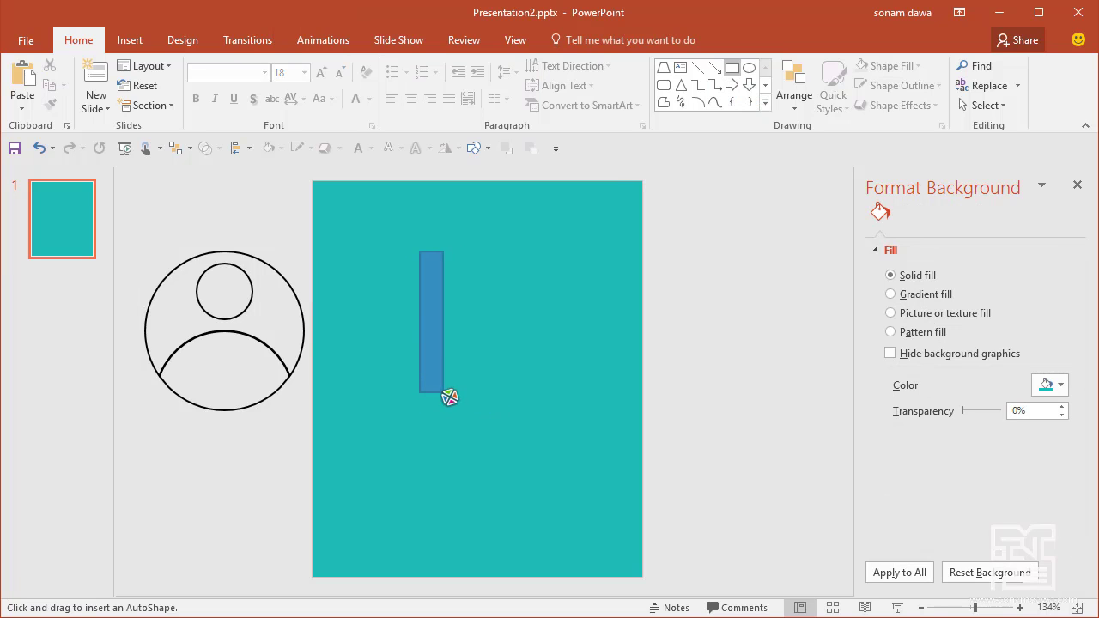
left_click_drag(449, 397, 522, 352)
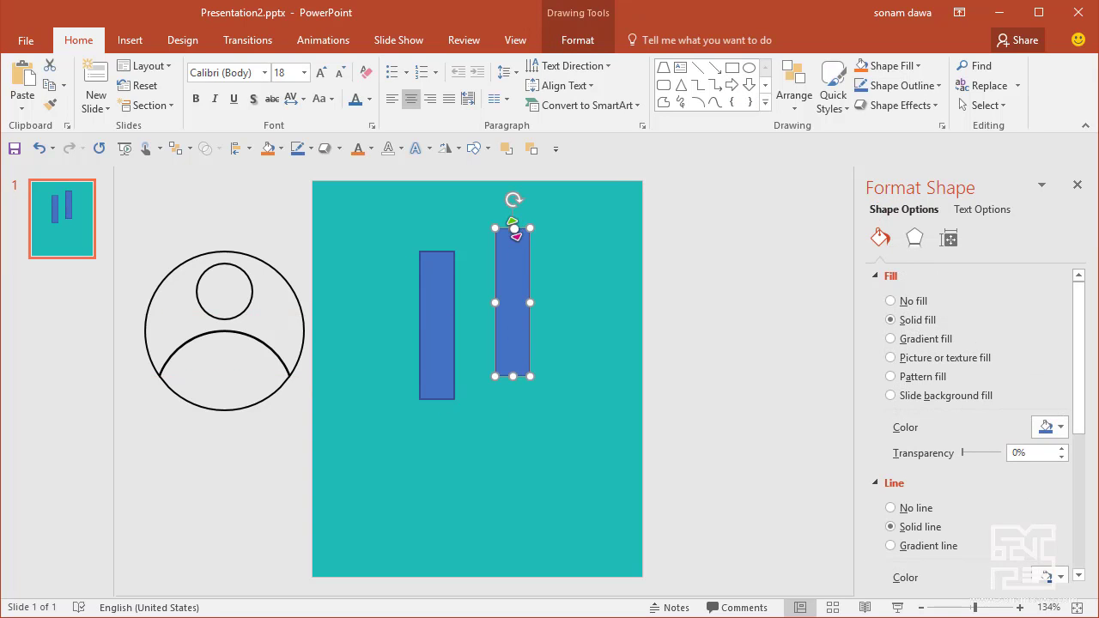
mouse_move(512, 228)
left_mouse_down()
mouse_move(512, 342)
mouse_move(444, 246)
mouse_move(453, 255)
left_mouse_up()
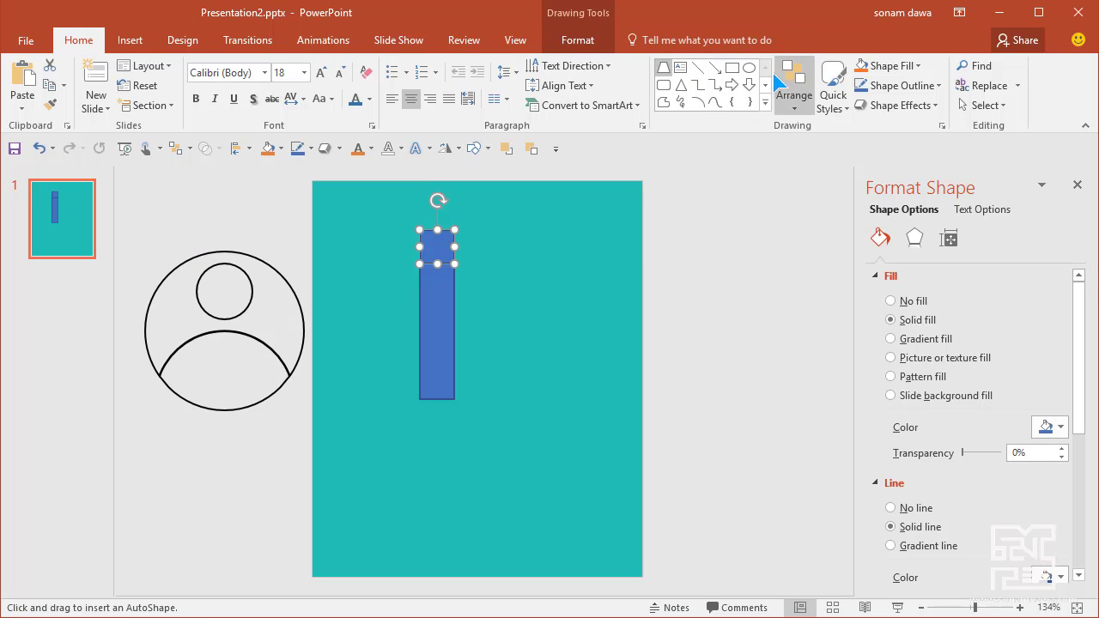
Insert an isosceles triangle, flip it to point downward, and place it under the bar.
left_click(765, 102)
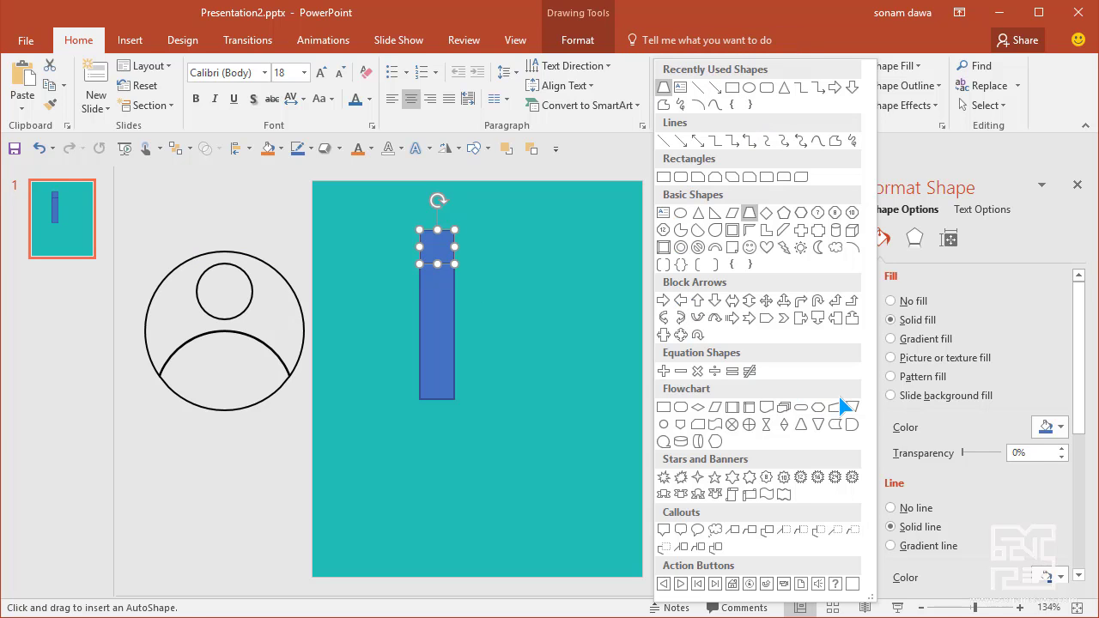
left_click(697, 213)
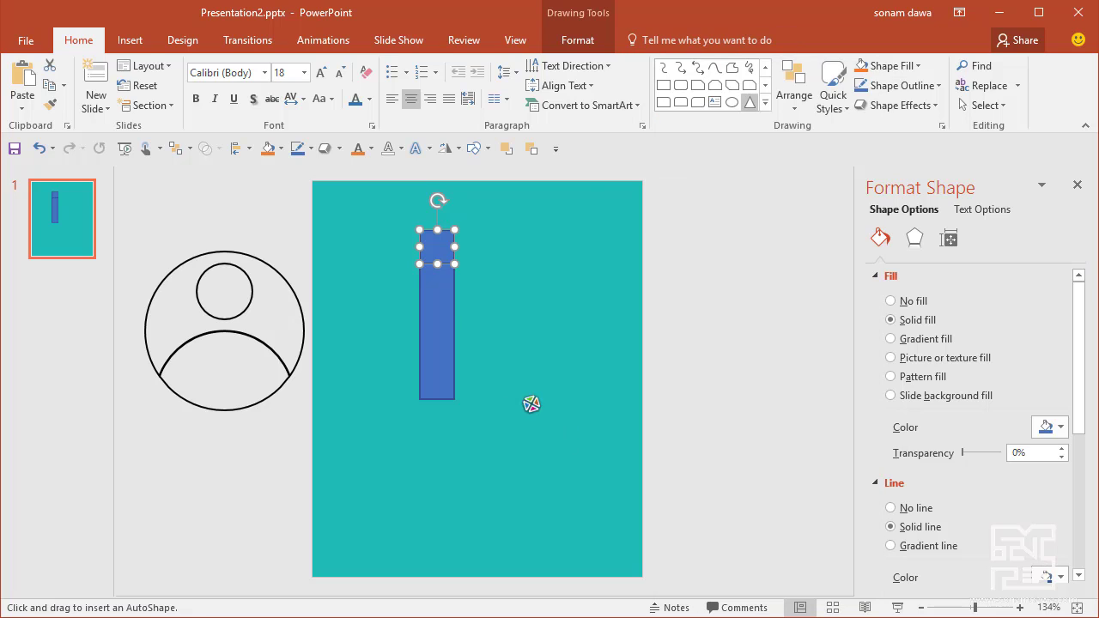
mouse_move(516, 387)
left_mouse_down()
mouse_move(592, 457)
mouse_move(535, 383)
left_mouse_up()
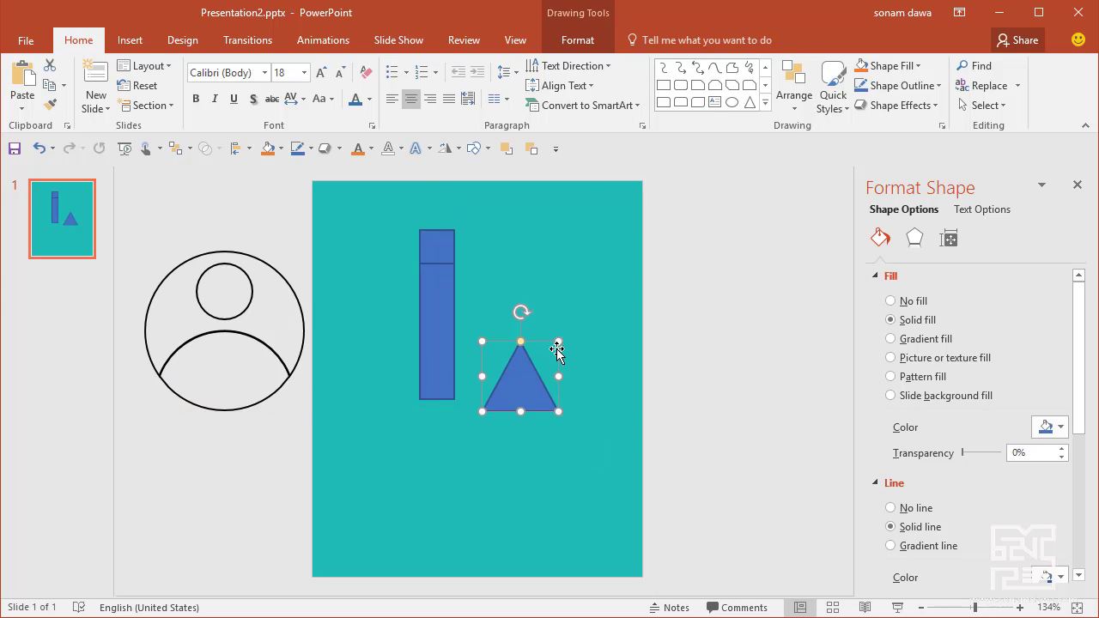
left_click_drag(558, 341, 564, 483)
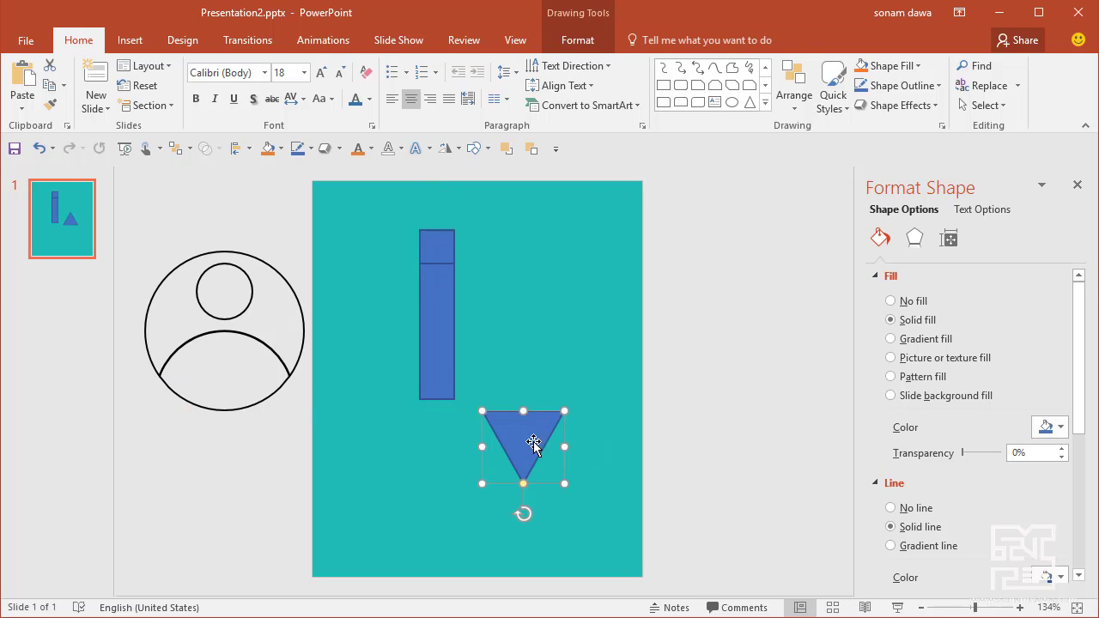
left_click_drag(534, 443, 471, 431)
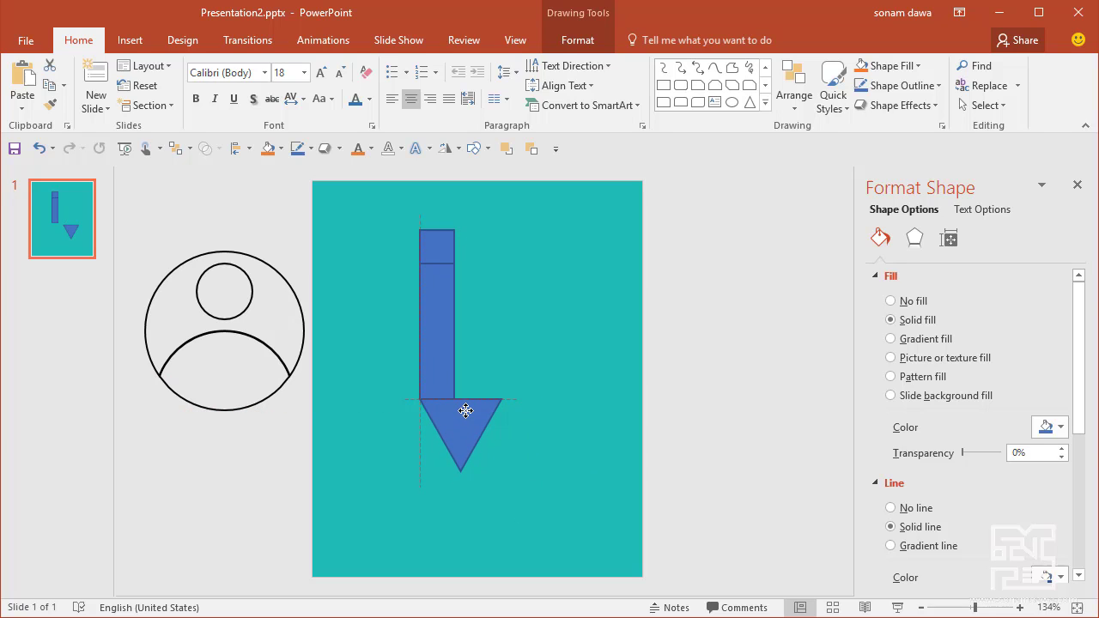
Set the triangle's width to 0.31" and centre it beneath the bar.
left_click(445, 364)
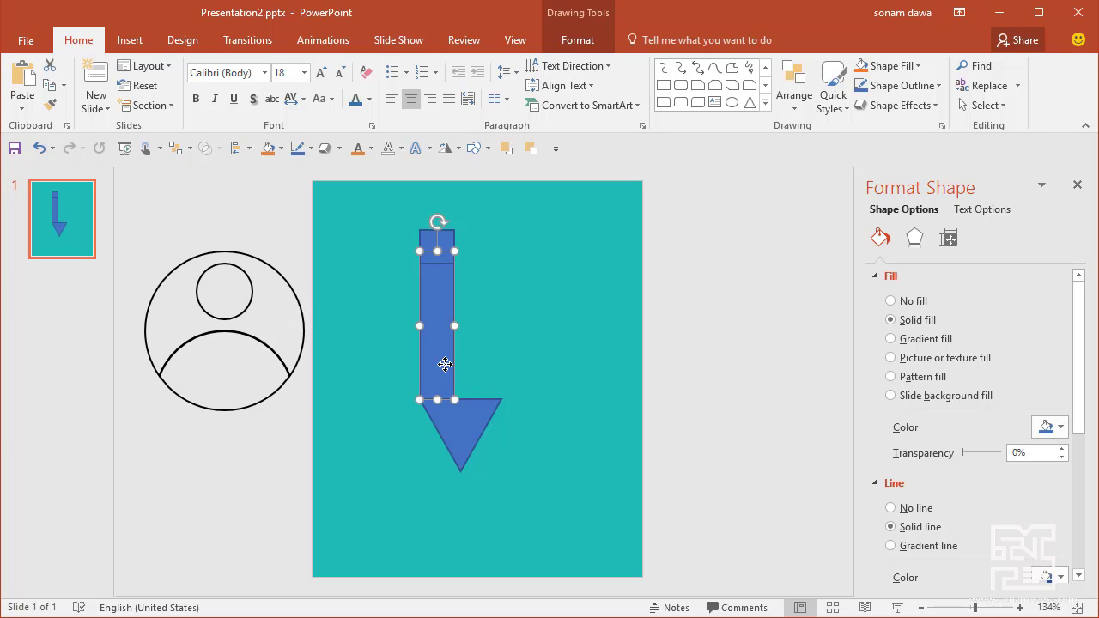
left_click(587, 49)
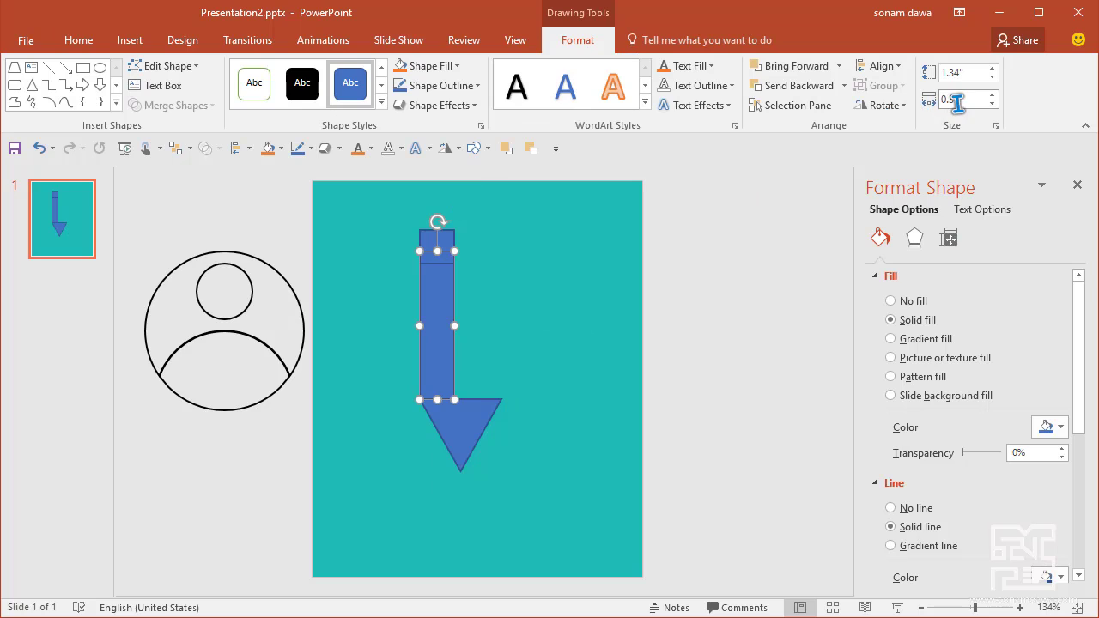
left_click(449, 425)
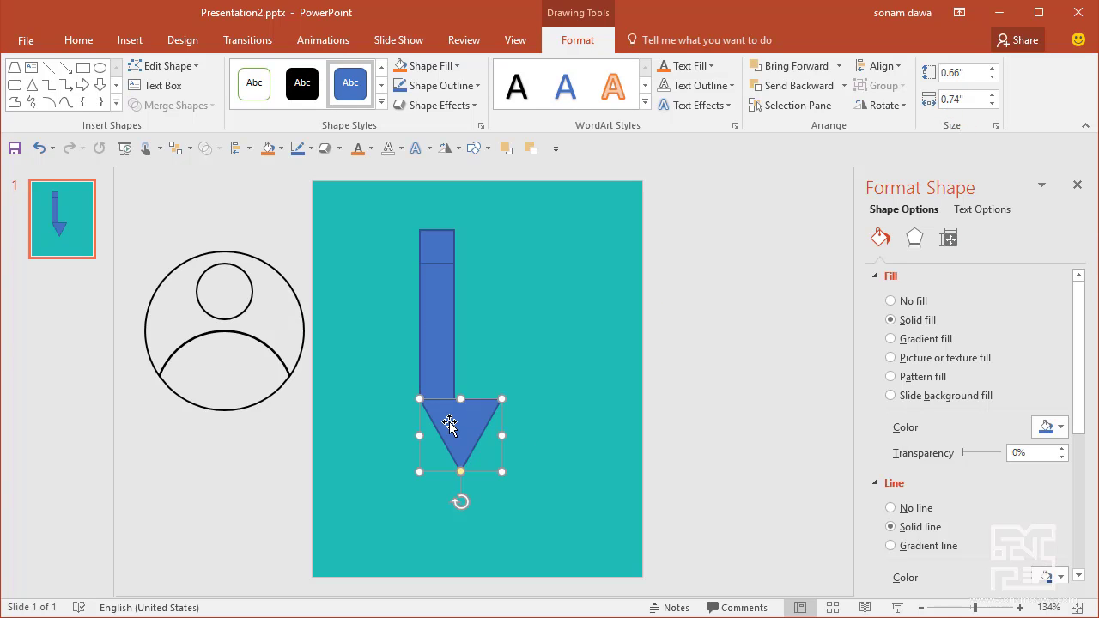
left_click(955, 99)
type("0.74")
key("BackSpace")
key("BackSpace")
type("31")
key("Return")
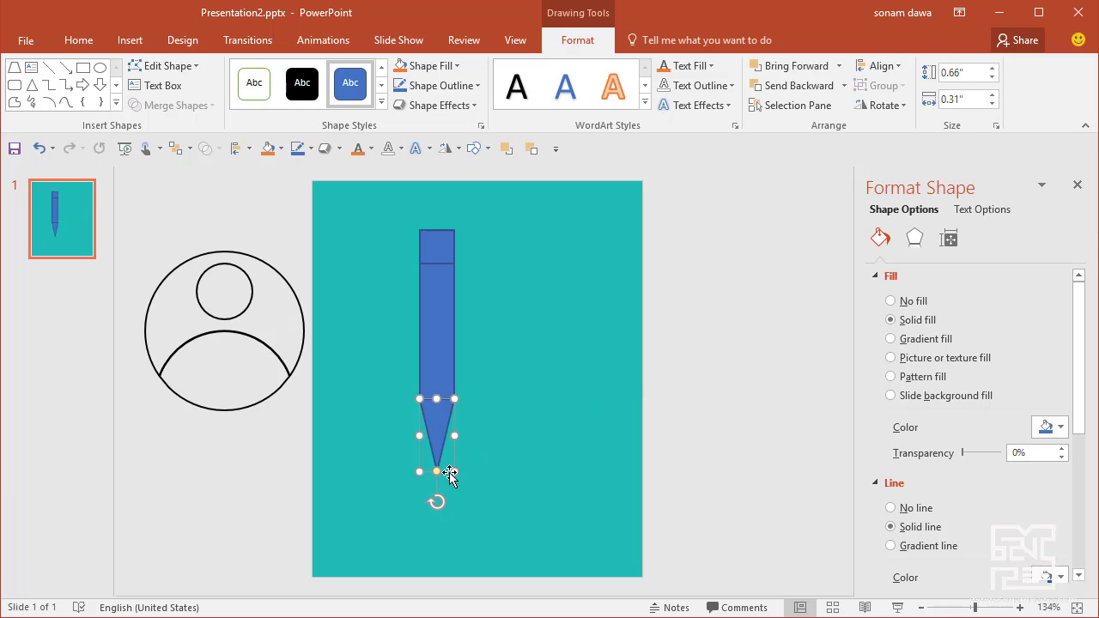
left_click_drag(450, 475, 451, 435)
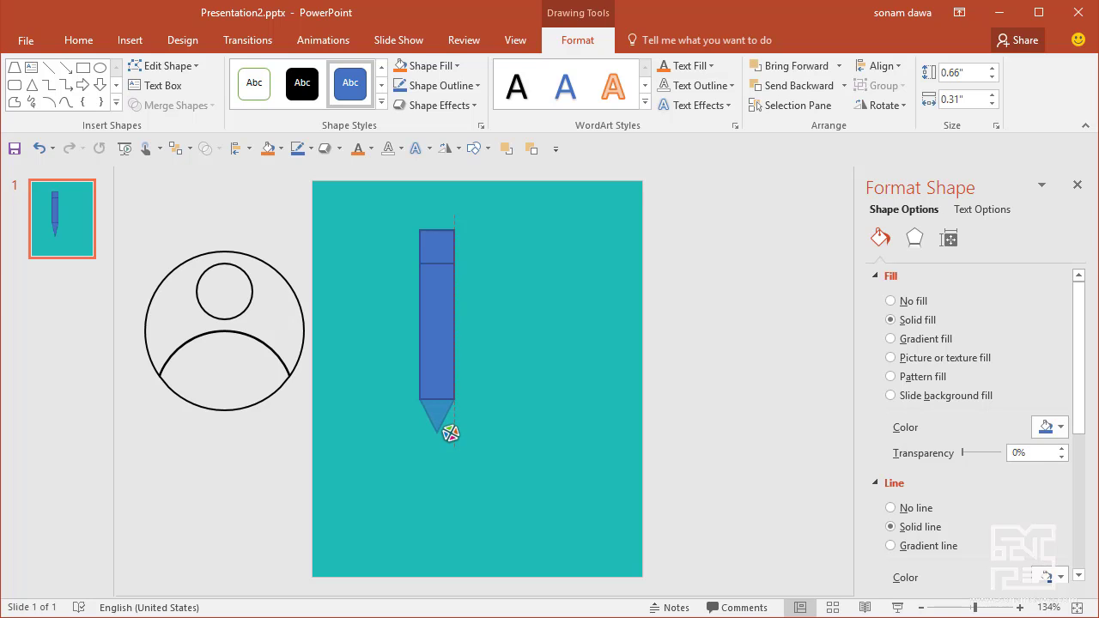
left_click_drag(451, 434, 452, 432)
Remove the pencil parts' fill and give them a black outline.
left_click(566, 383)
mouse_move(506, 209)
left_mouse_down()
mouse_move(390, 519)
mouse_move(389, 510)
left_mouse_up()
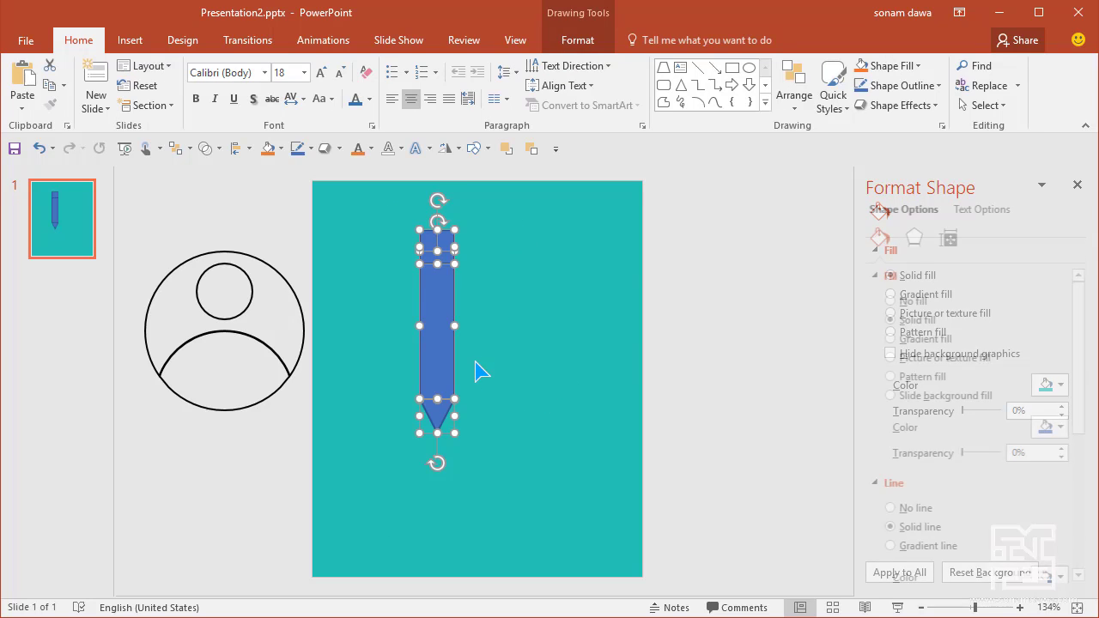
left_click(924, 302)
left_click(1062, 519)
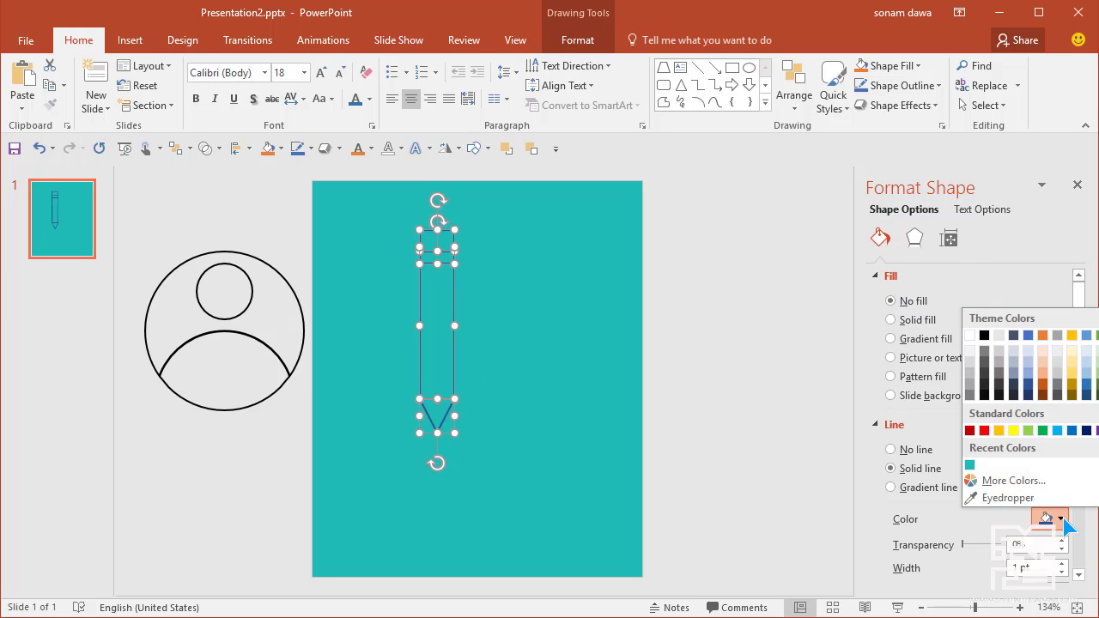
left_click(987, 341)
left_click(694, 372)
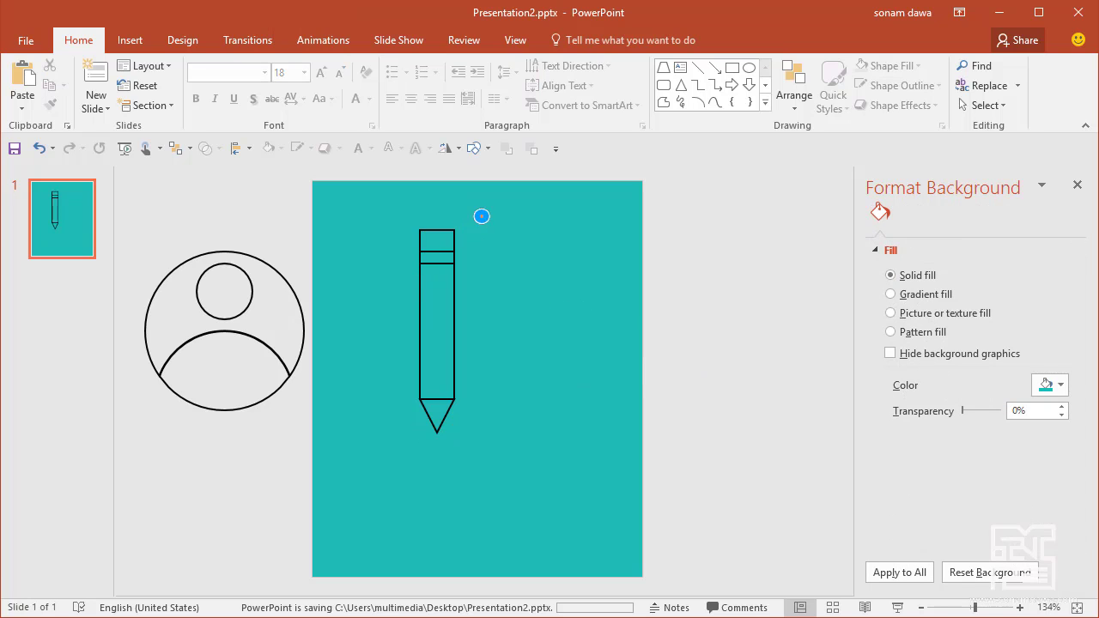
Group the pencil parts and resize the group narrower and shorter.
left_click_drag(491, 214, 397, 447)
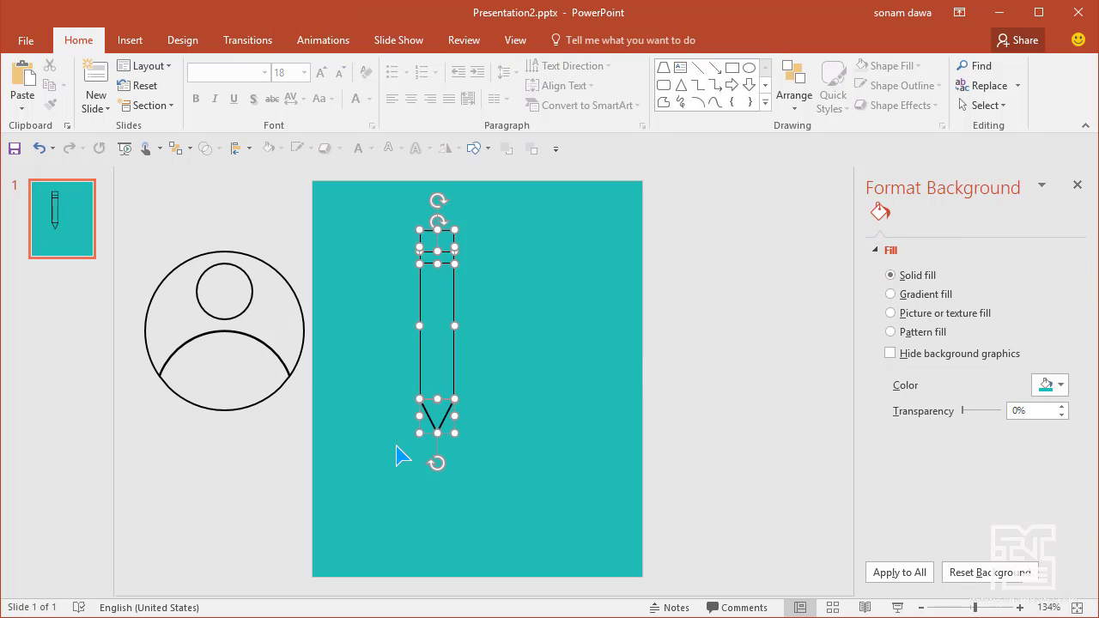
right_click(447, 261)
mouse_move(482, 361)
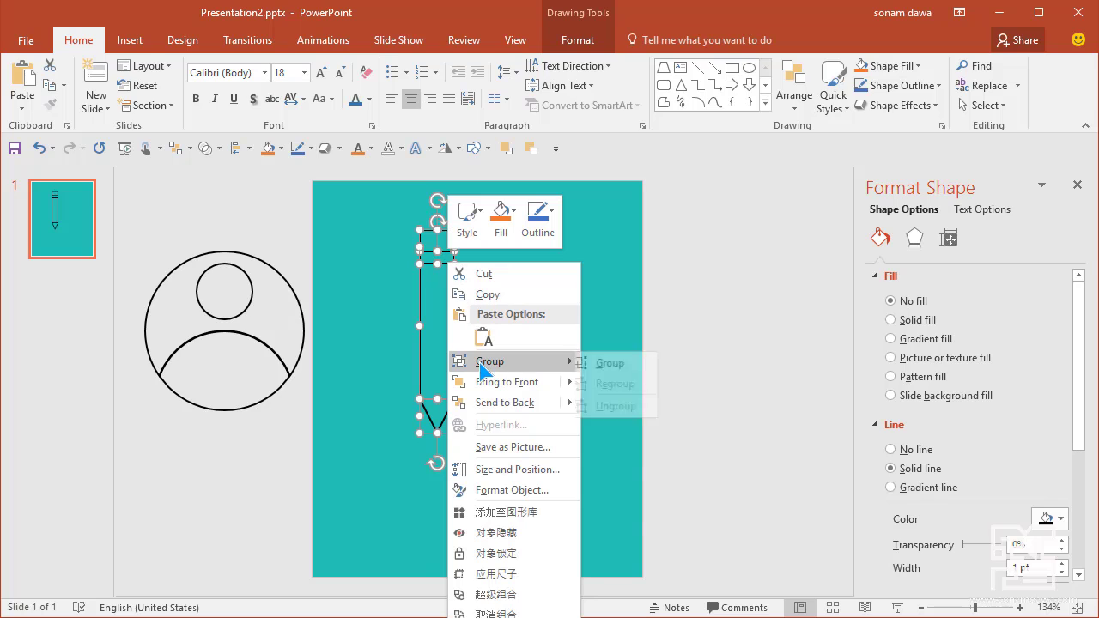
left_click(601, 361)
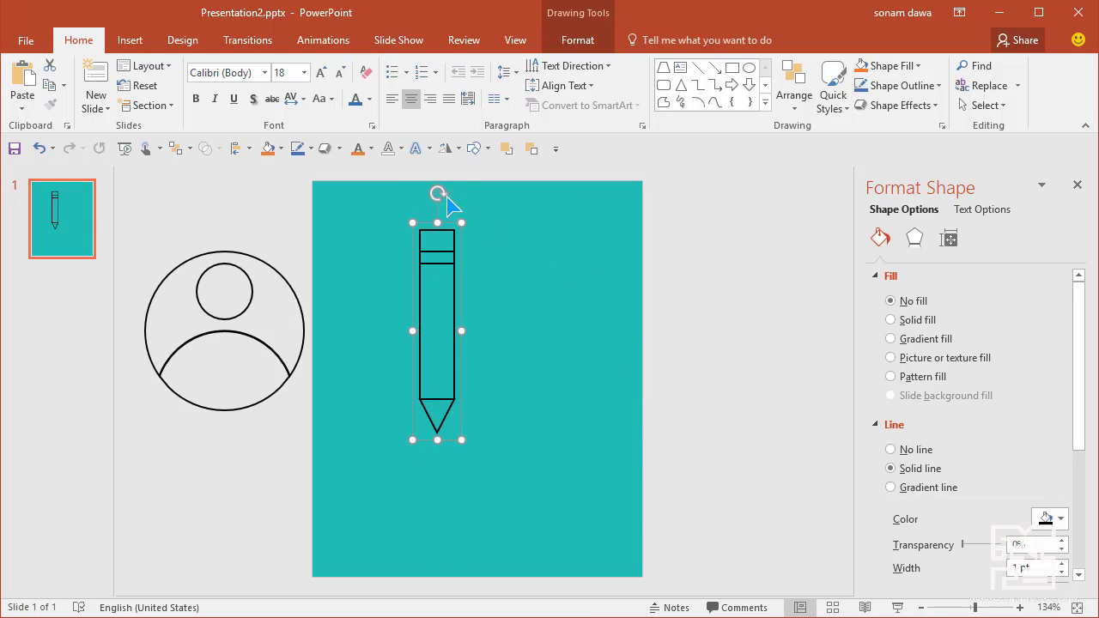
left_click_drag(459, 224, 451, 275)
left_click(557, 326)
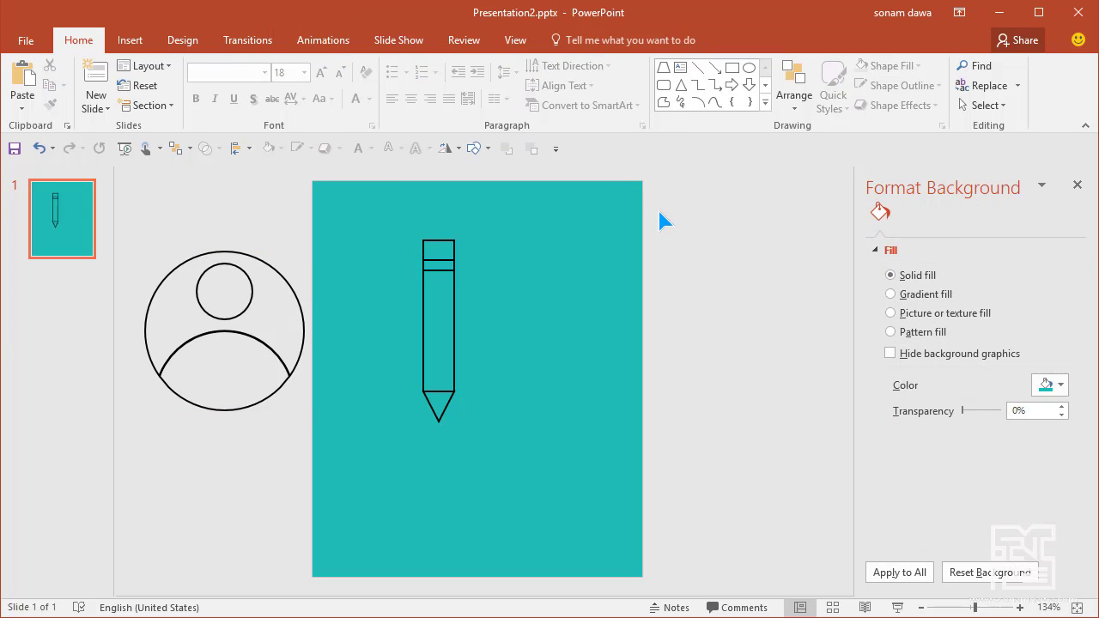
Draw a rectangle at the slide's right and delete the extra top square.
left_click(732, 68)
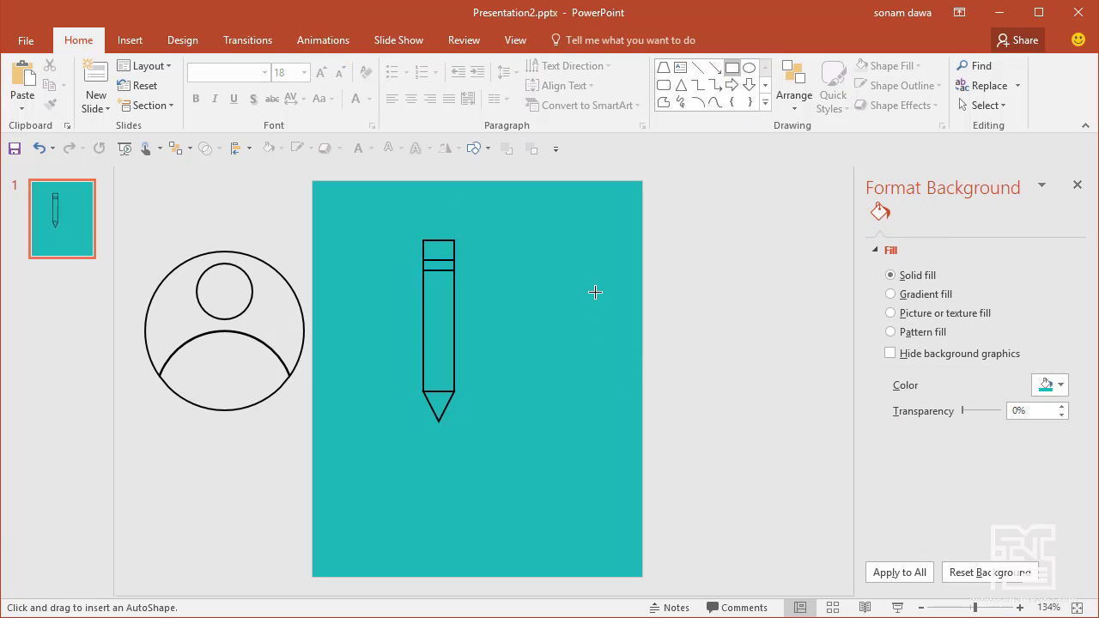
left_click_drag(595, 292, 735, 424)
mouse_move(675, 346)
left_mouse_down()
mouse_move(639, 374)
mouse_move(593, 483)
mouse_move(685, 326)
mouse_move(631, 275)
mouse_move(663, 339)
mouse_move(644, 366)
left_mouse_up()
left_click_drag(646, 367, 648, 365)
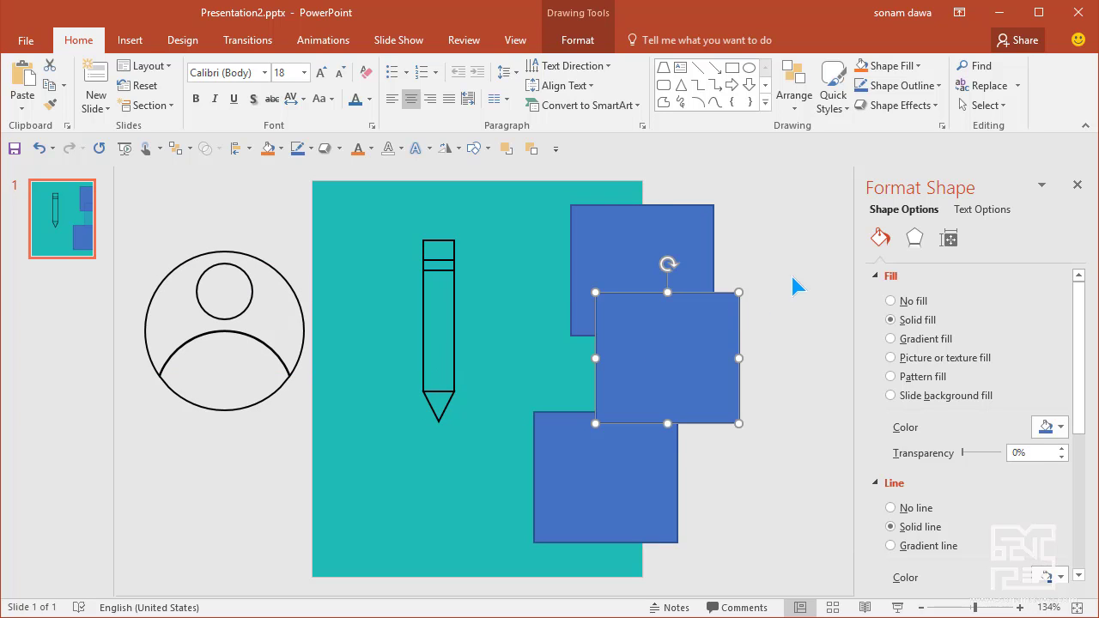
left_click(790, 284)
left_click(613, 248)
left_click(658, 334, "shift")
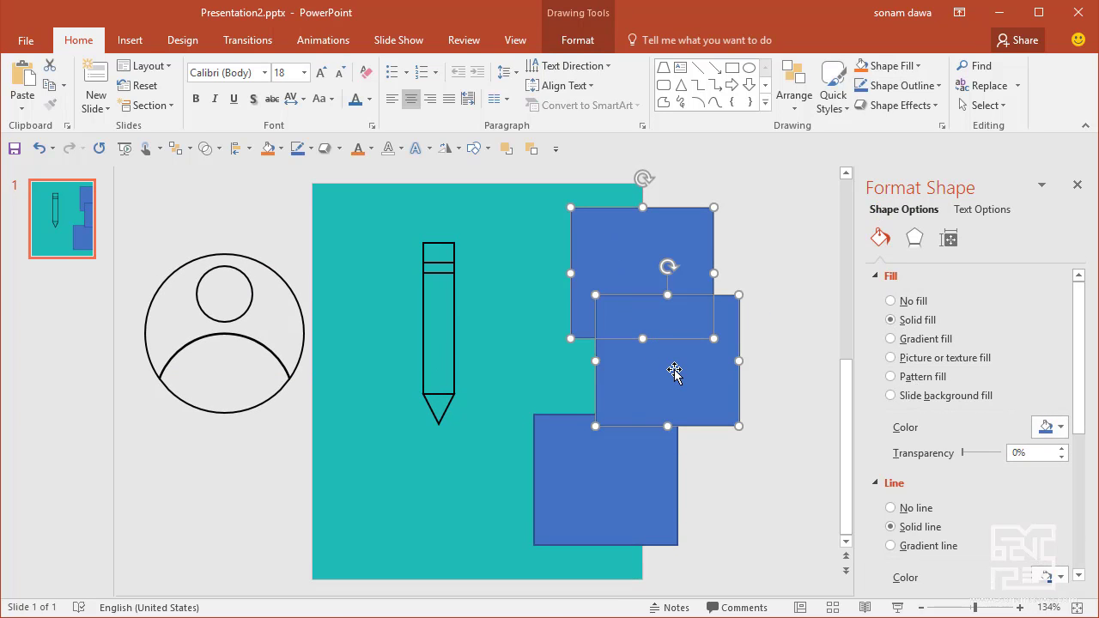
left_click(797, 282)
left_click(651, 261)
key("Delete")
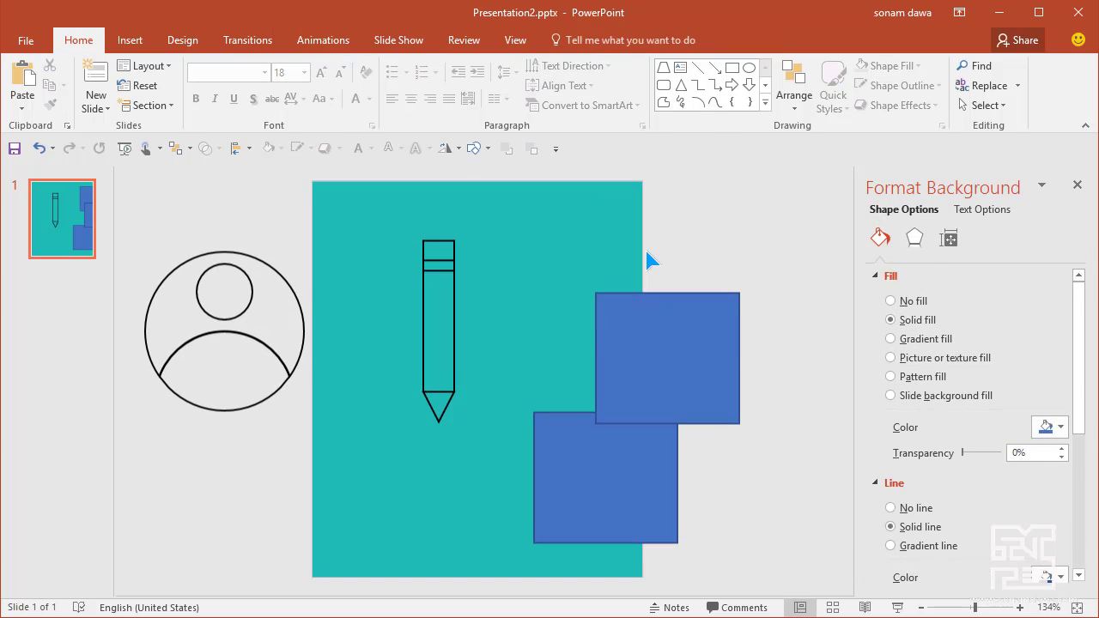
Draw a rounded rectangle at top right, widen and heighten it, and move the square over its bottom.
left_click(663, 86)
left_click_drag(605, 206, 686, 290)
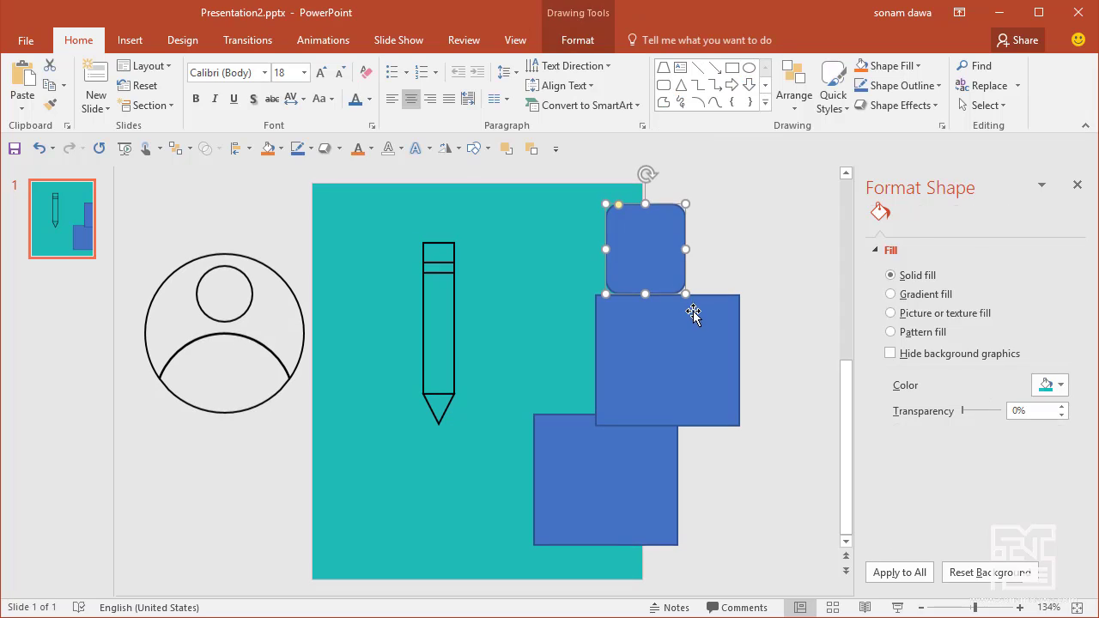
mouse_move(648, 343)
left_mouse_down()
mouse_move(725, 348)
mouse_move(653, 336)
left_mouse_up()
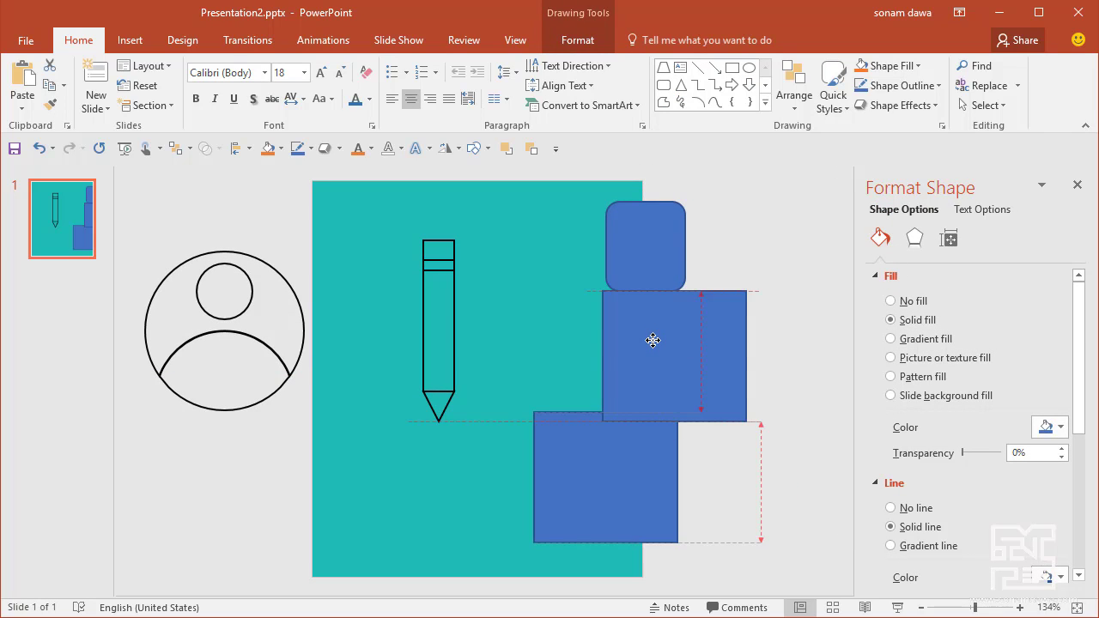
left_click(650, 238)
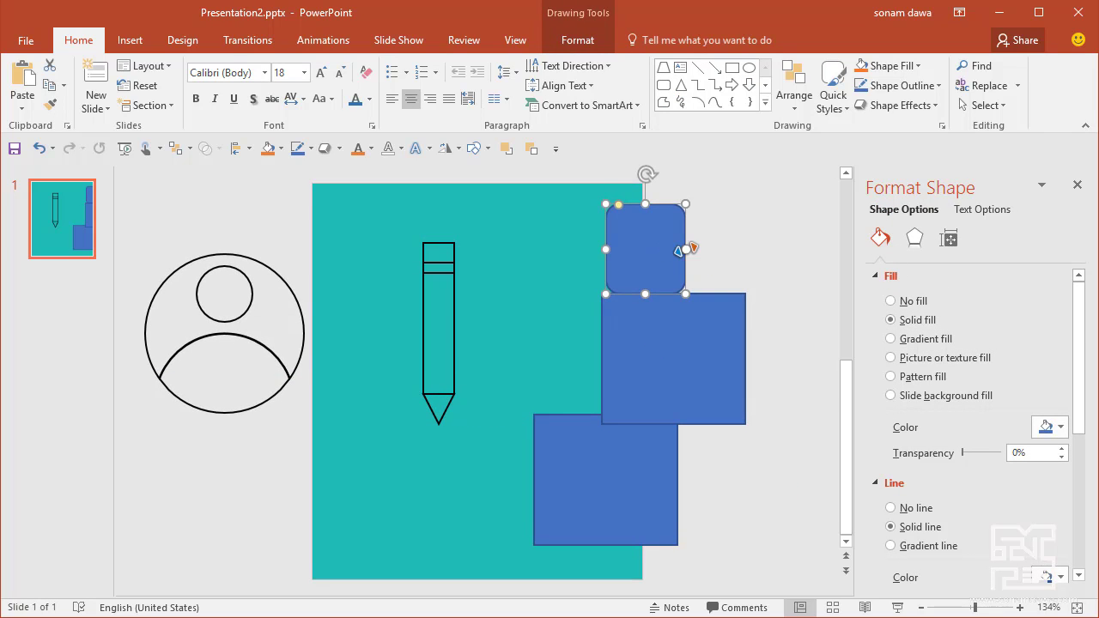
left_click_drag(689, 249, 736, 248)
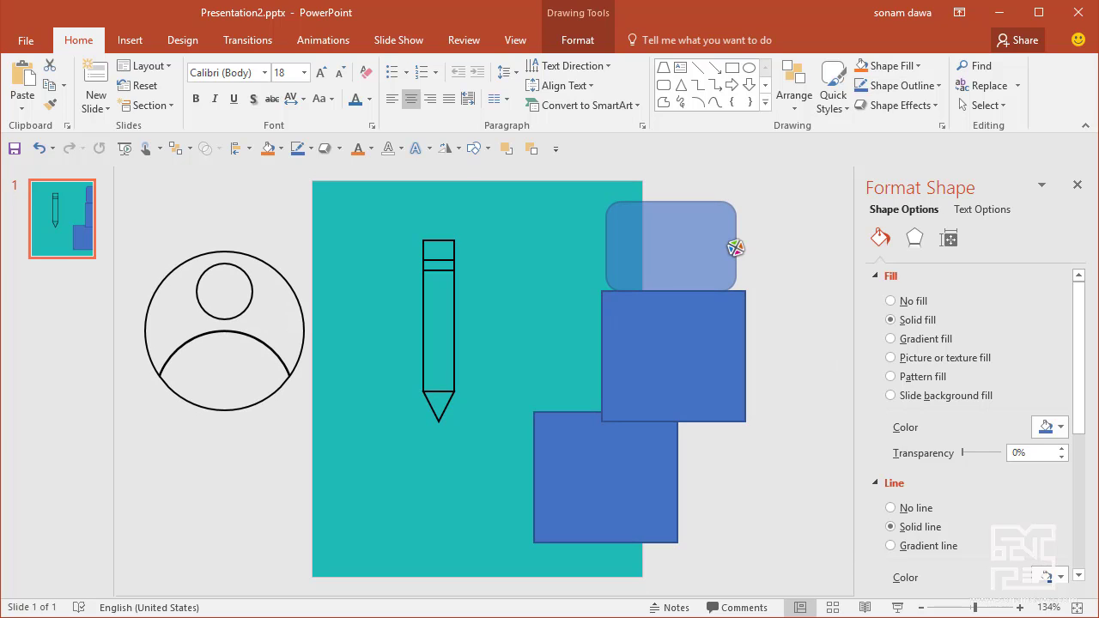
left_click_drag(736, 248, 737, 248)
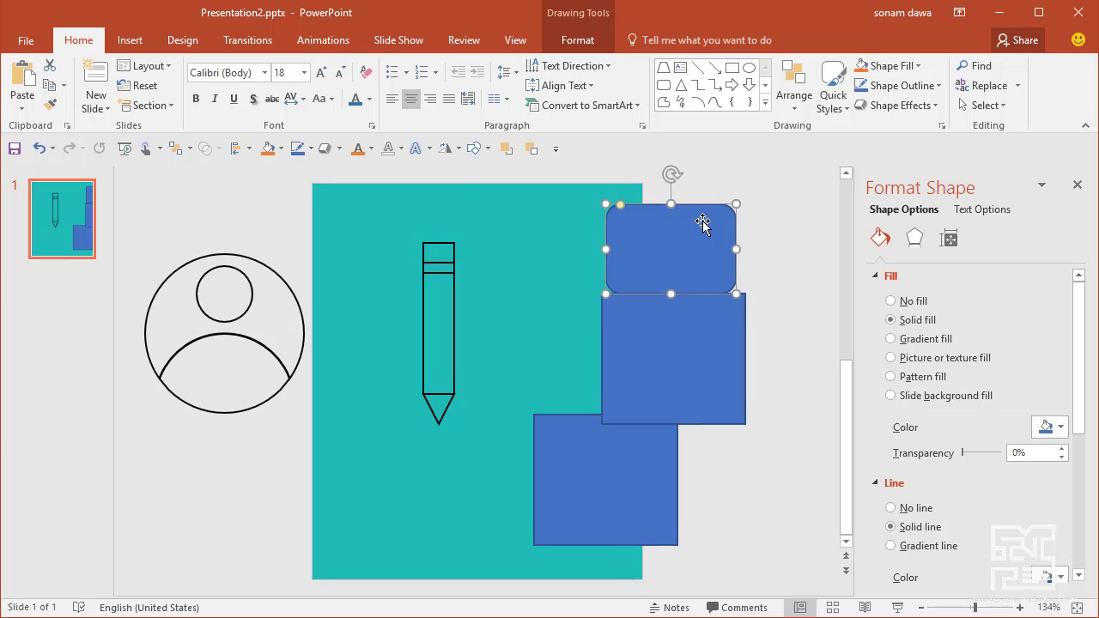
left_click_drag(668, 202, 668, 181)
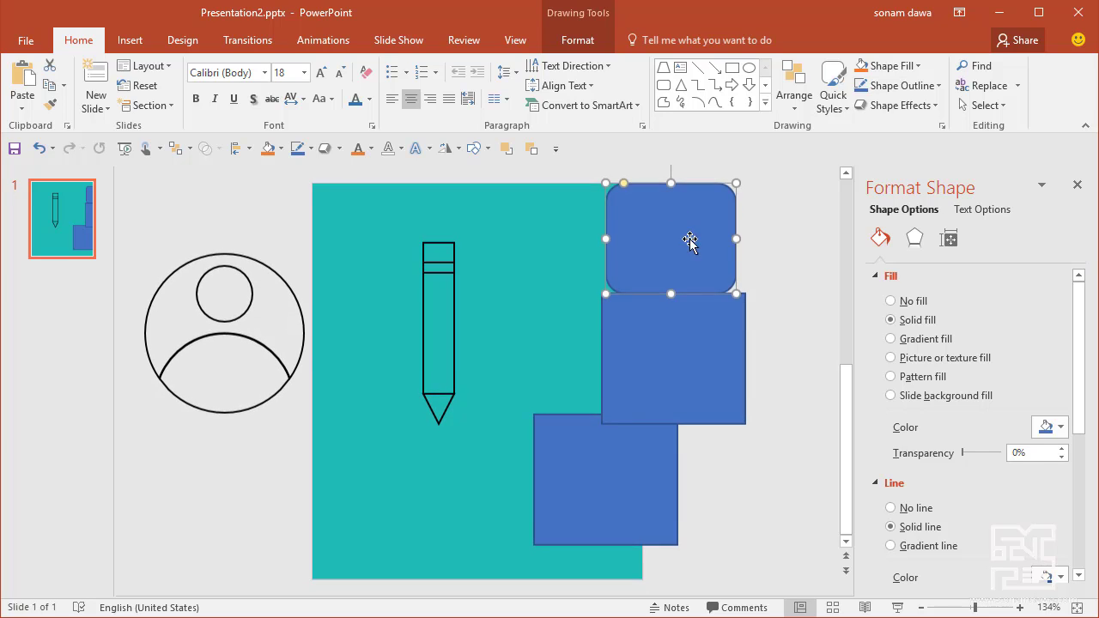
mouse_move(694, 365)
left_mouse_down()
mouse_move(704, 342)
mouse_move(675, 328)
mouse_move(695, 327)
left_mouse_up()
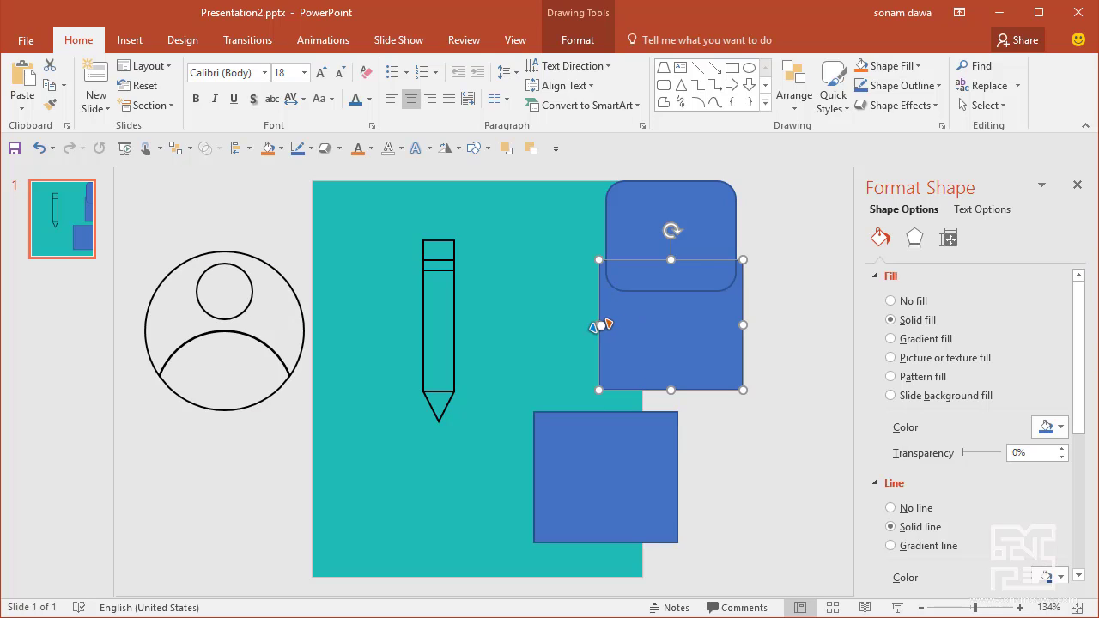
Subtract the square from the rounded rectangle and move the trimmed shape onto the slide.
left_click(636, 223, "shift")
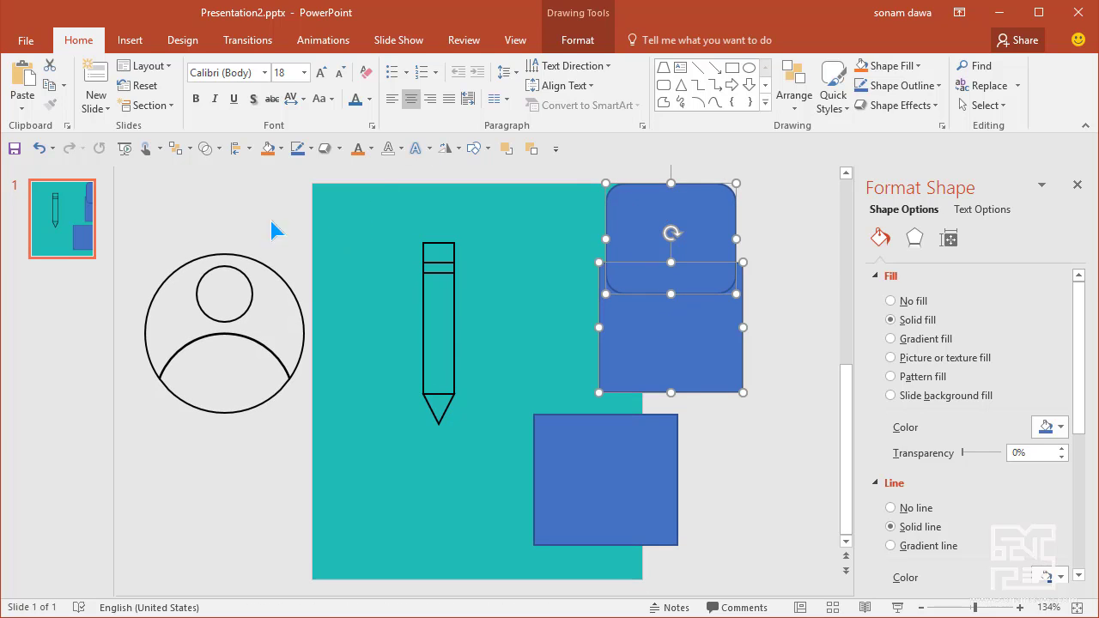
left_click(214, 153)
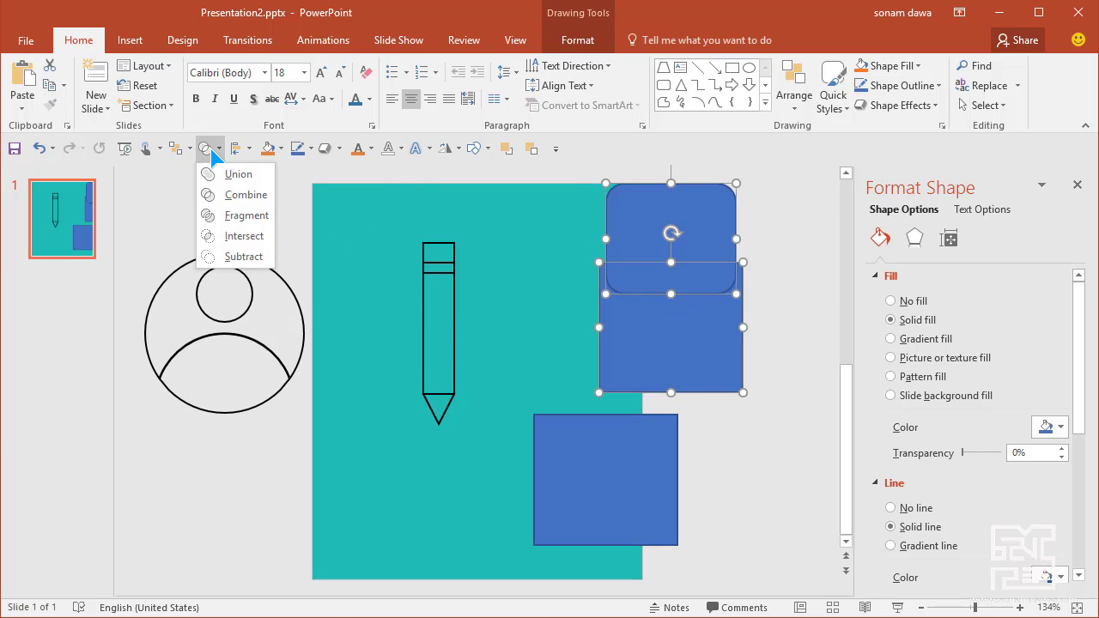
left_click(249, 255)
left_click(674, 320)
left_click_drag(682, 226, 623, 273)
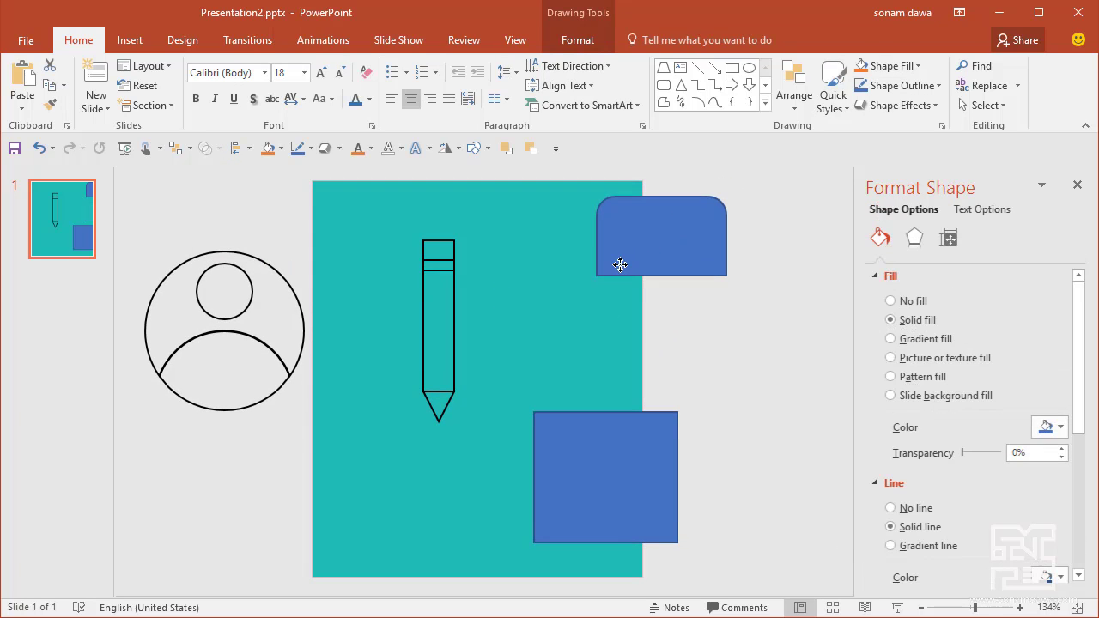
Subtract a small rectangle from the shape's lower right to notch it, then move it right and down.
left_click(732, 67)
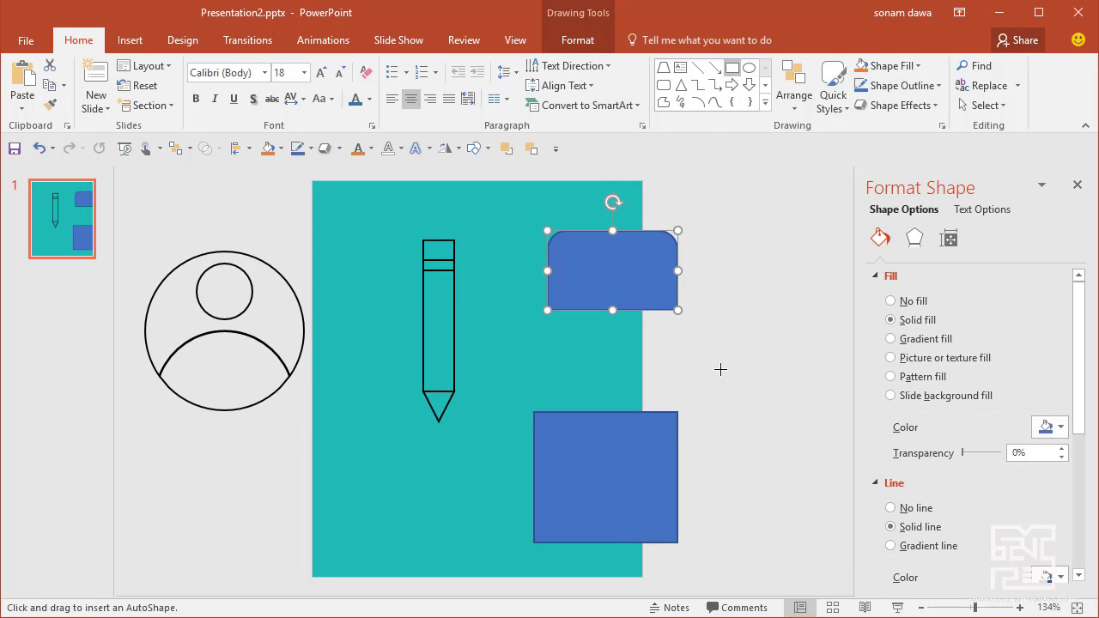
mouse_move(642, 324)
left_mouse_down()
mouse_move(722, 371)
mouse_move(661, 319)
left_mouse_up()
left_click(596, 283, "shift")
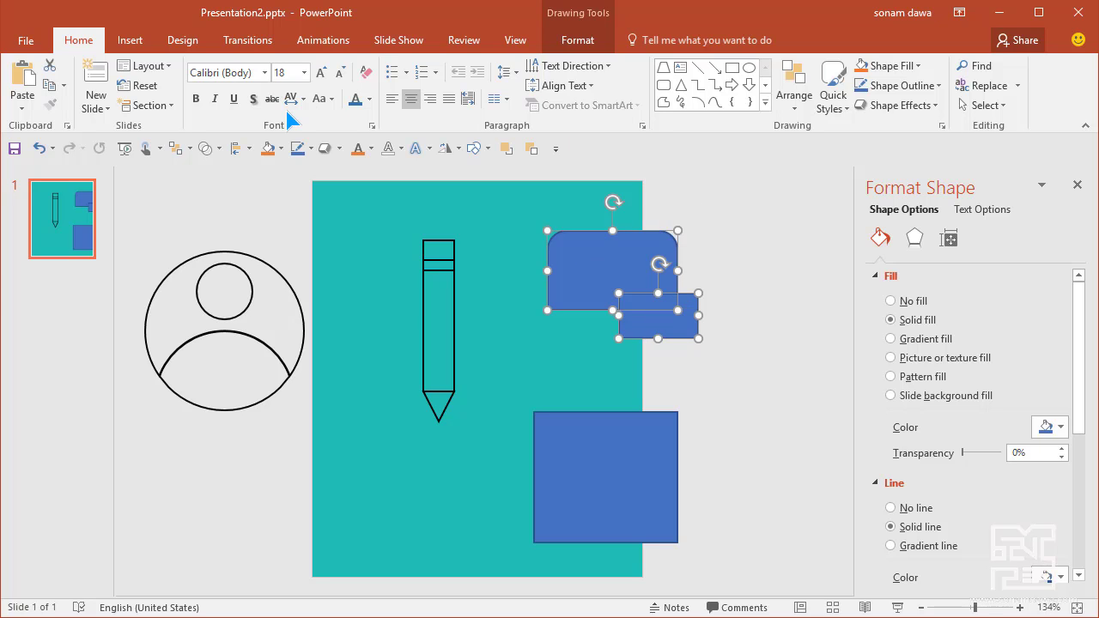
left_click(208, 149)
left_click(245, 255)
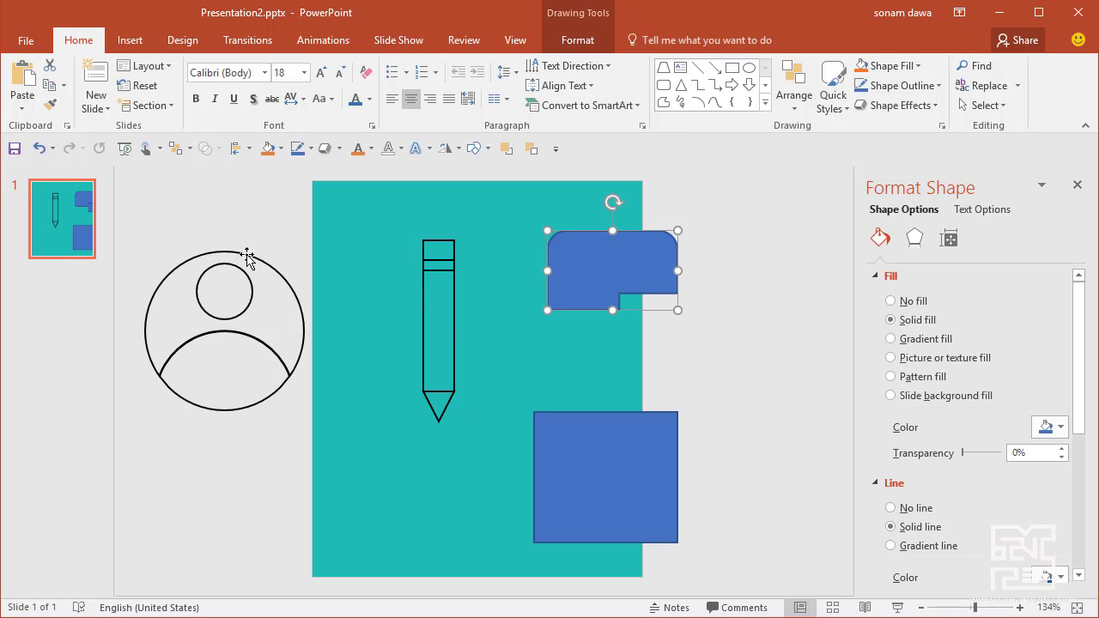
left_click(761, 341)
left_click(599, 260)
mouse_move(598, 259)
left_mouse_down()
mouse_move(650, 353)
mouse_move(639, 320)
left_mouse_up()
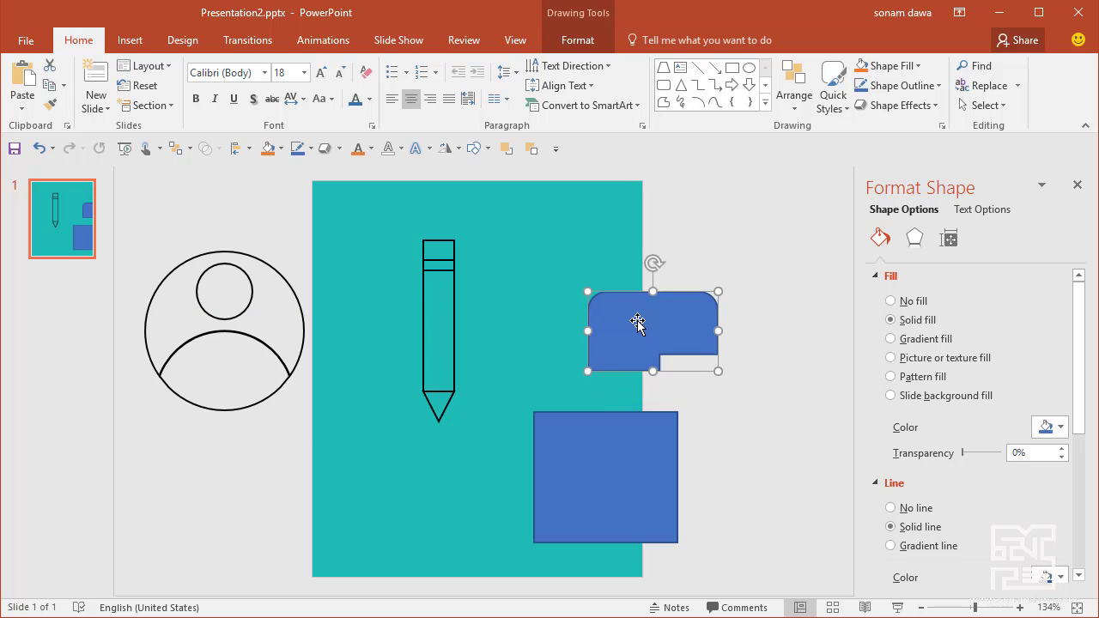
Give the notched tab and lower square no fill with black outlines, then nudge the tab down-right.
left_click(610, 464)
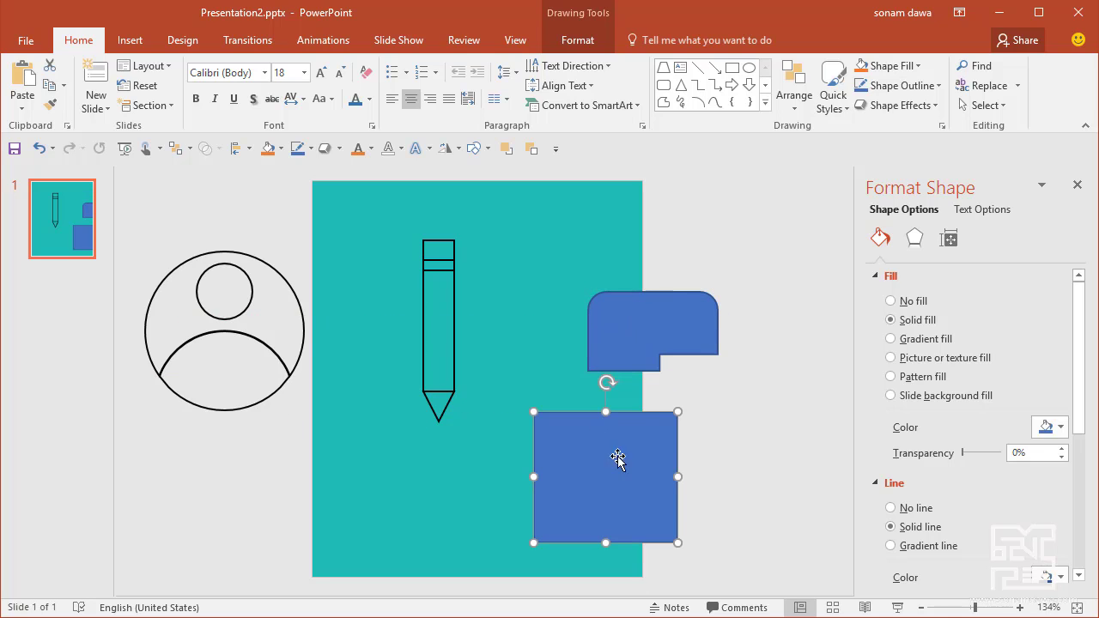
left_click(634, 335, "shift")
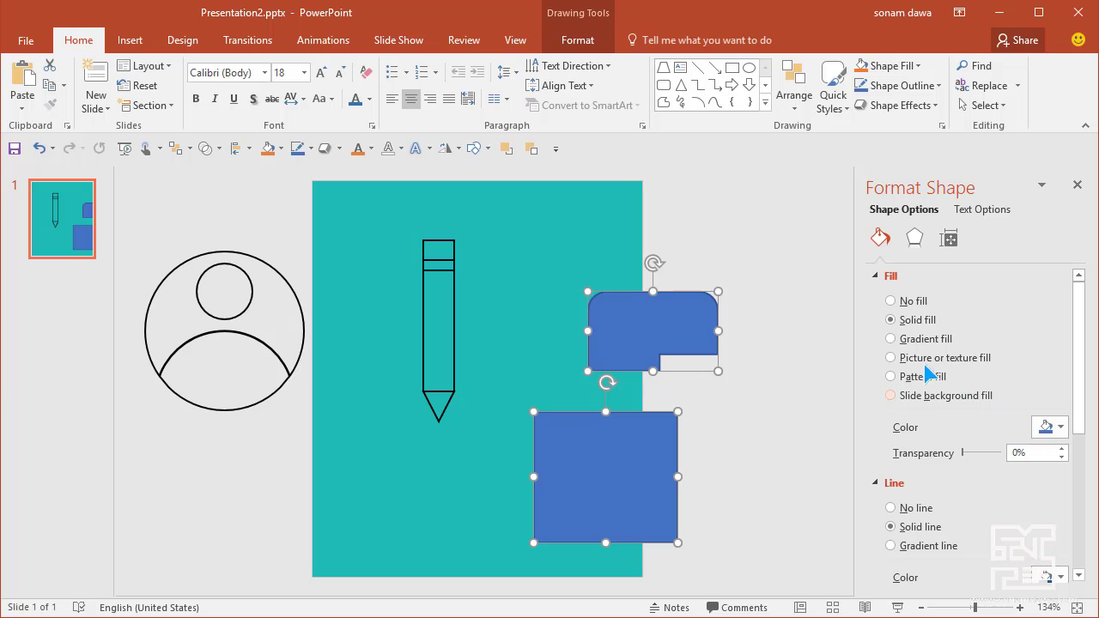
left_click(899, 303)
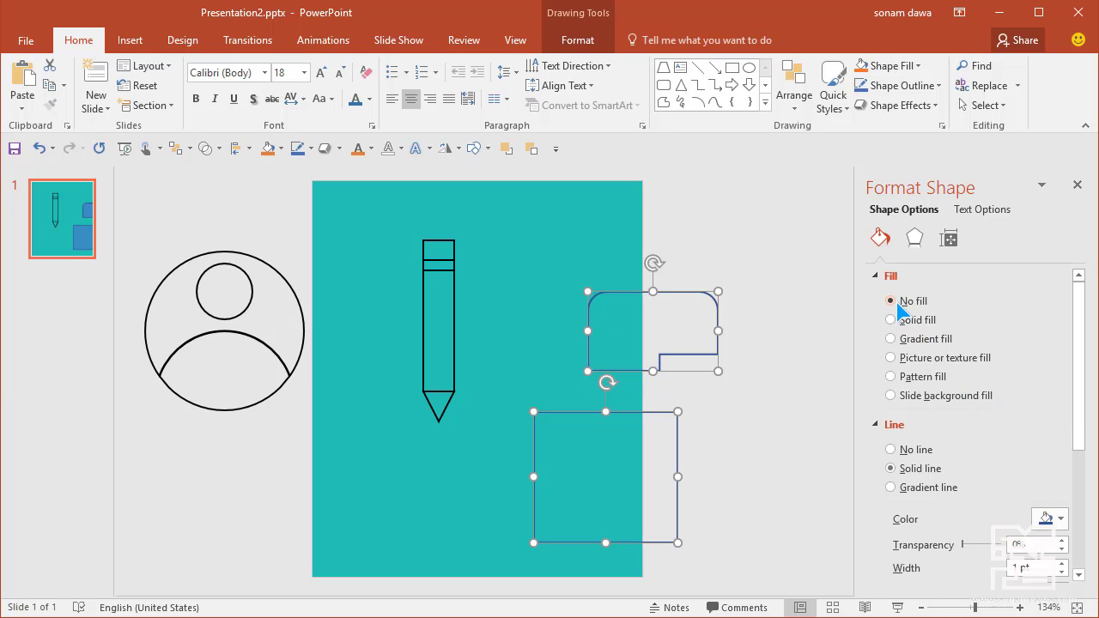
left_click(1062, 519)
left_click(984, 339)
left_click(801, 449)
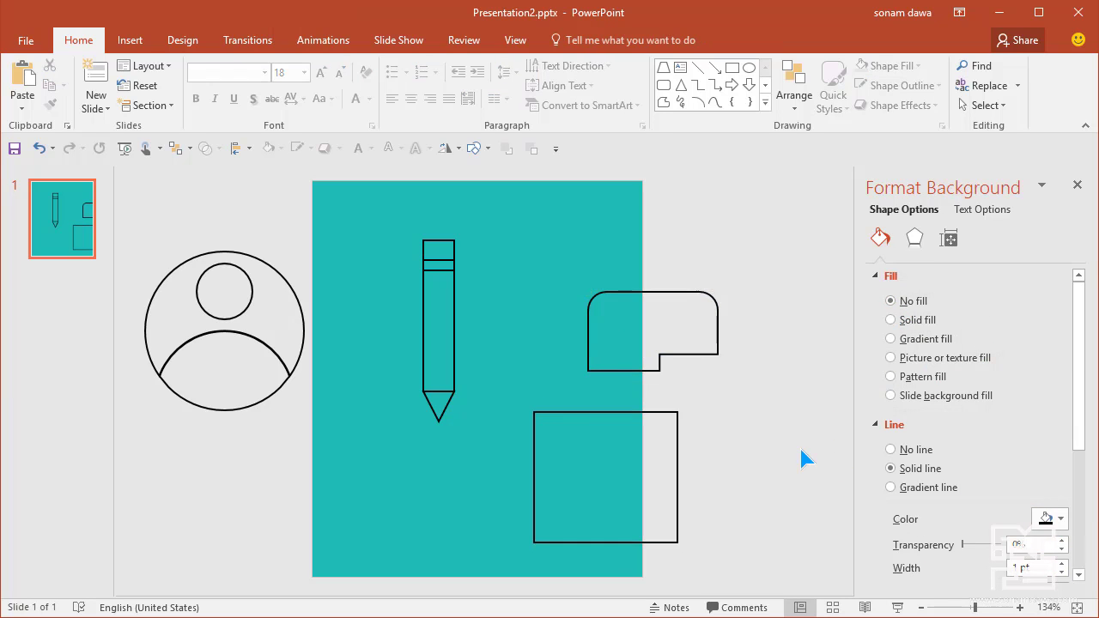
left_click(626, 296)
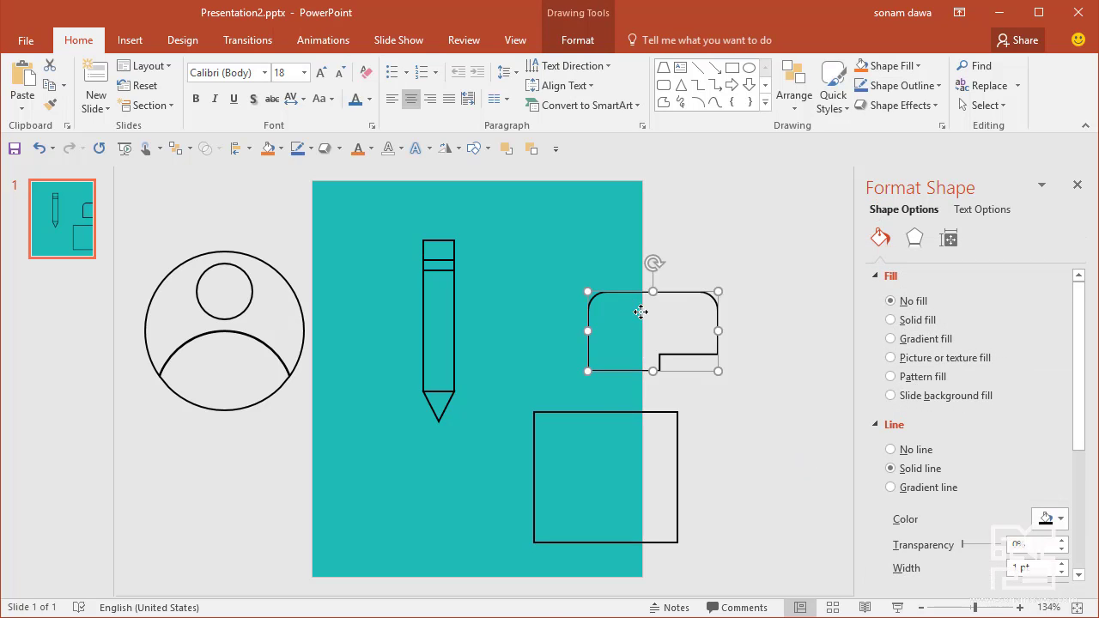
left_click_drag(627, 298, 645, 323)
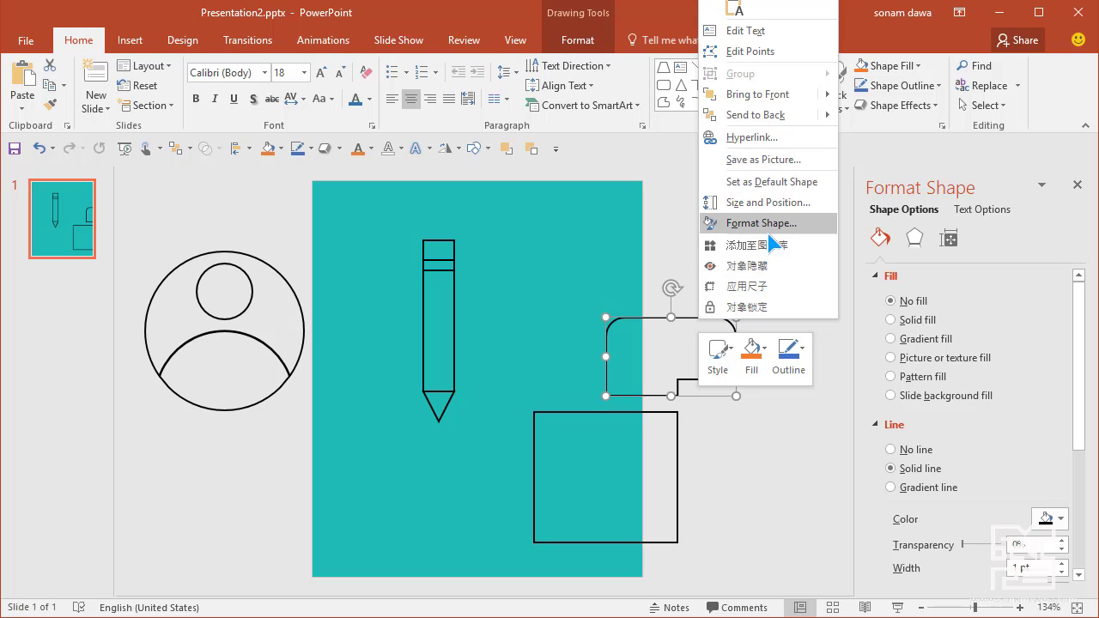
Reshape the notched tab into an open arc by breaking its path and deleting the bottom points.
left_click(771, 61)
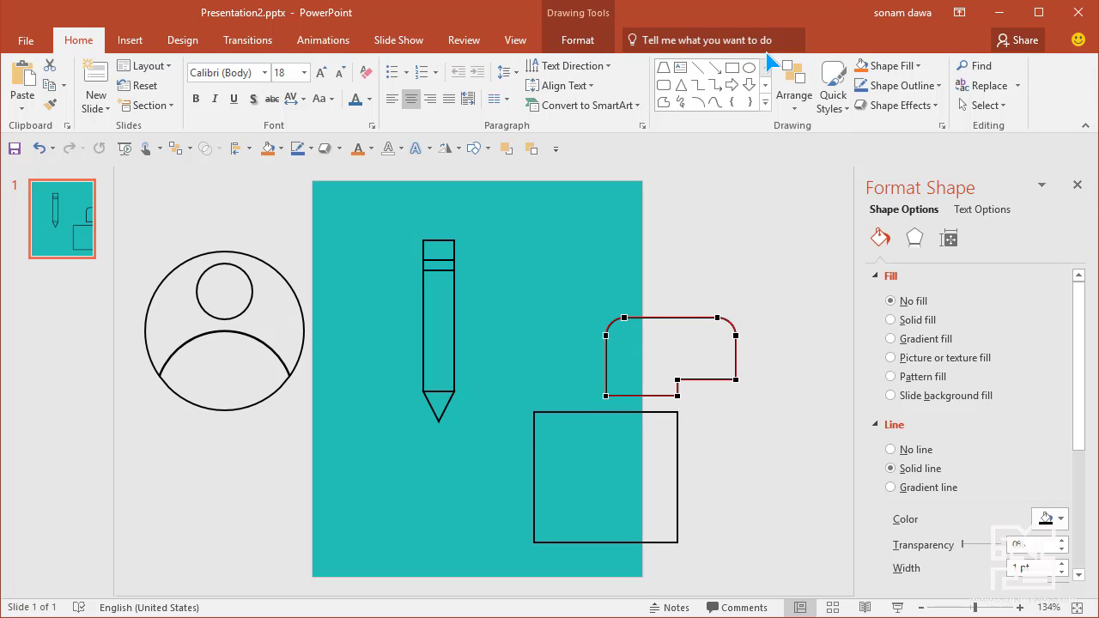
right_click(679, 398)
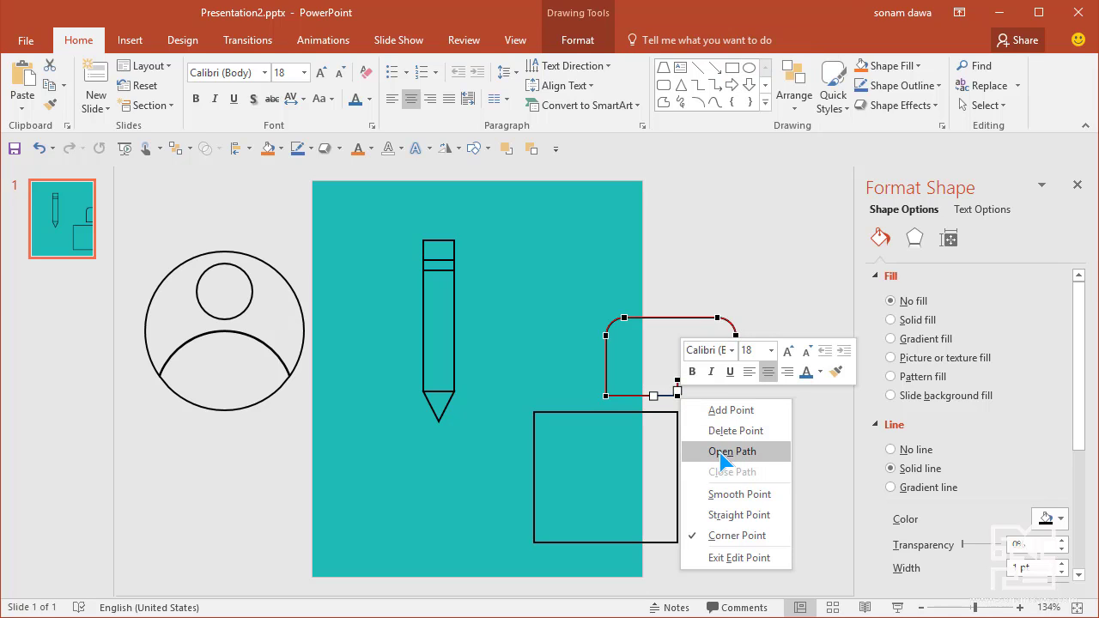
left_click(726, 451)
right_click(678, 379)
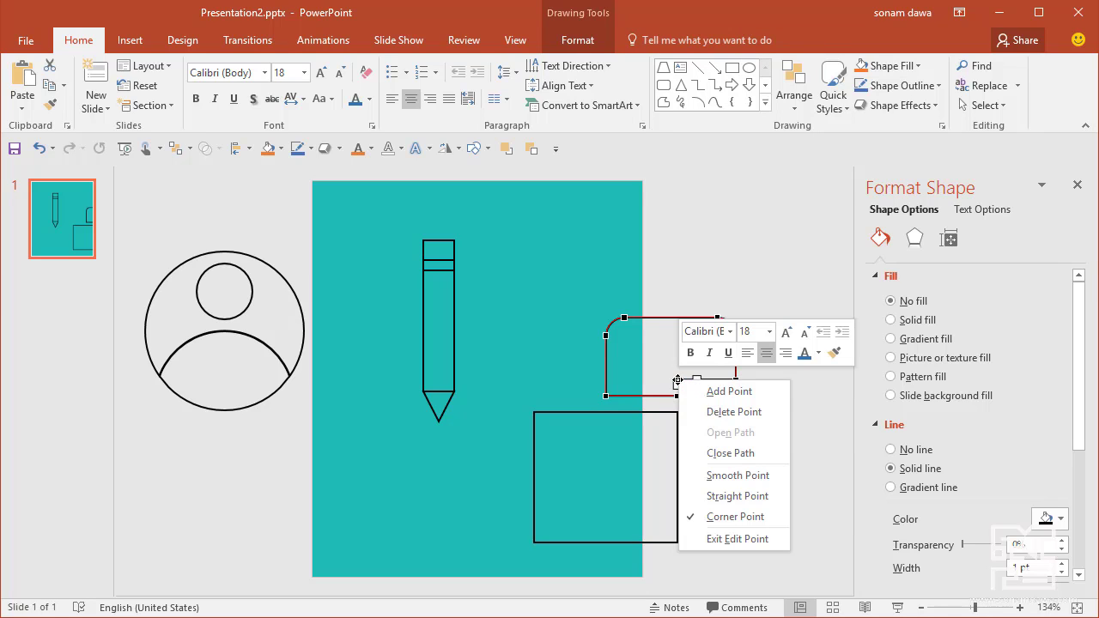
left_click(728, 409)
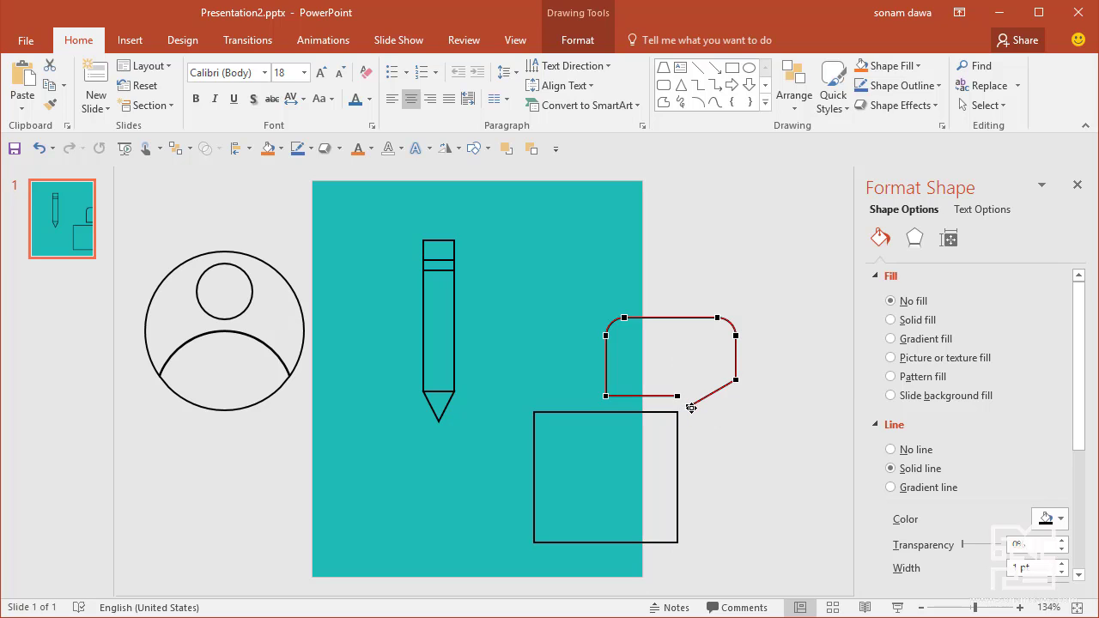
right_click(691, 408)
left_click(726, 441)
right_click(677, 395)
left_click(706, 423)
left_click(770, 384)
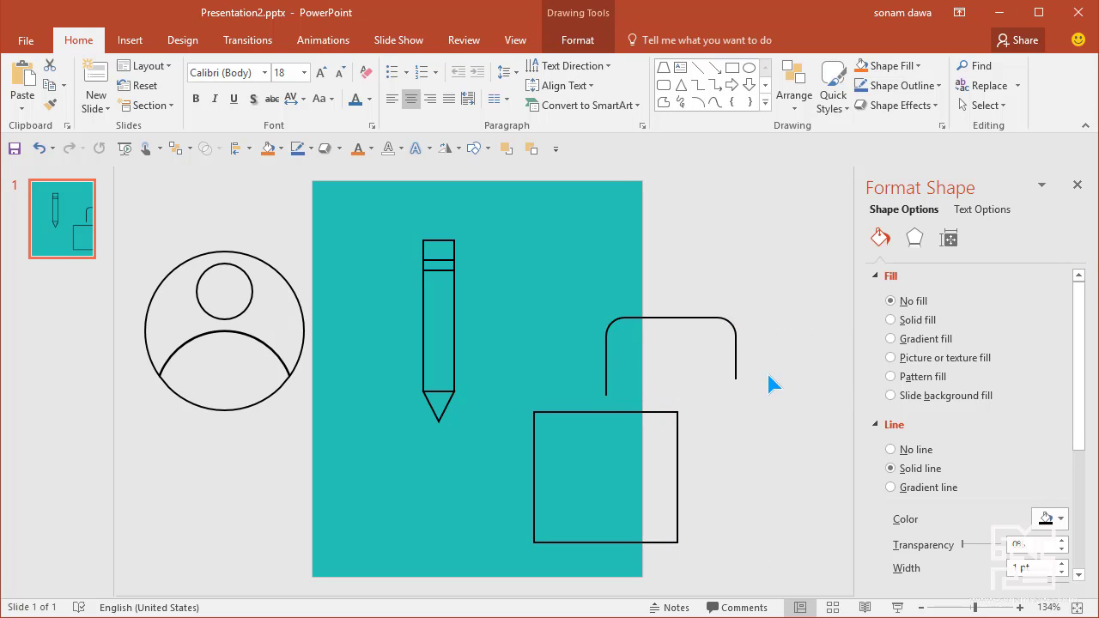
Set the arc onto the square and group the two into a padlock.
left_click_drag(676, 319, 724, 334)
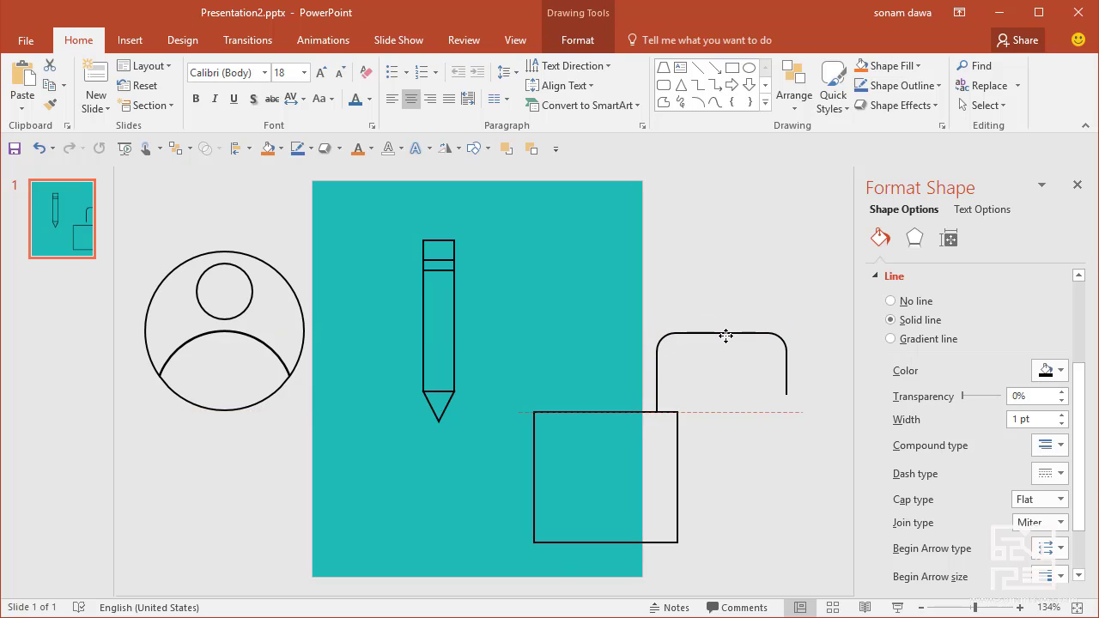
left_click_drag(723, 334, 726, 334)
left_click(640, 413, "shift")
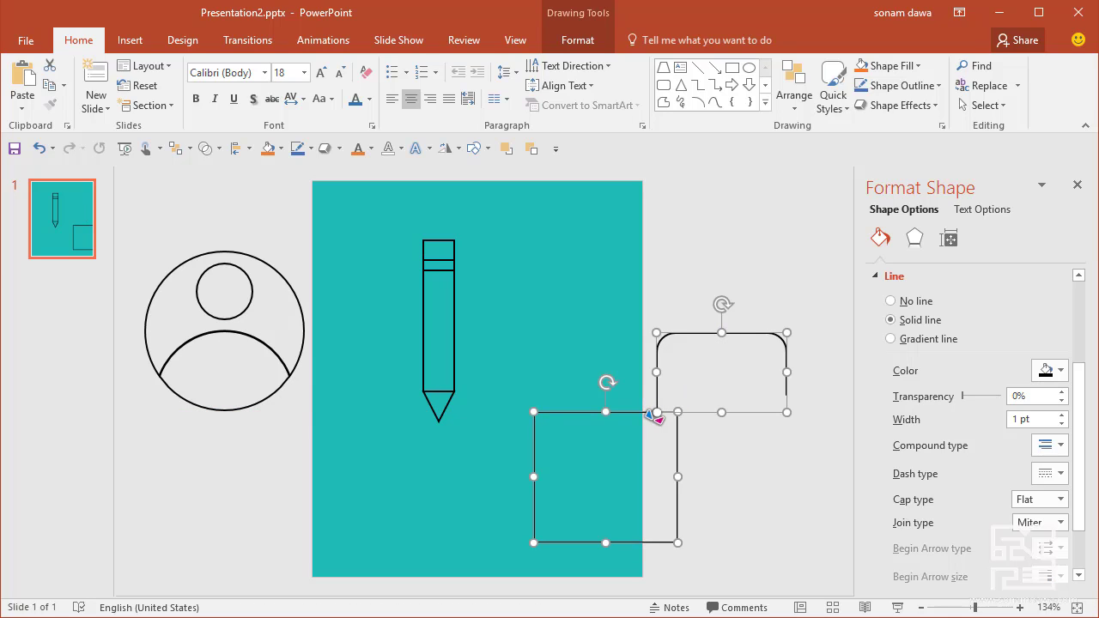
right_click(655, 415)
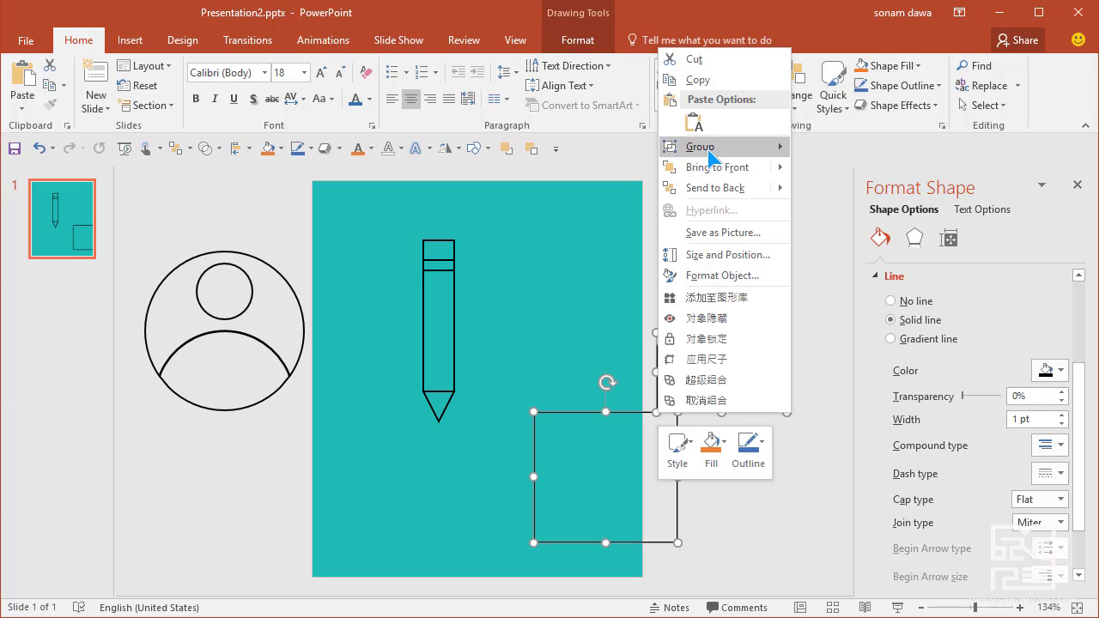
mouse_move(713, 154)
left_click(829, 149)
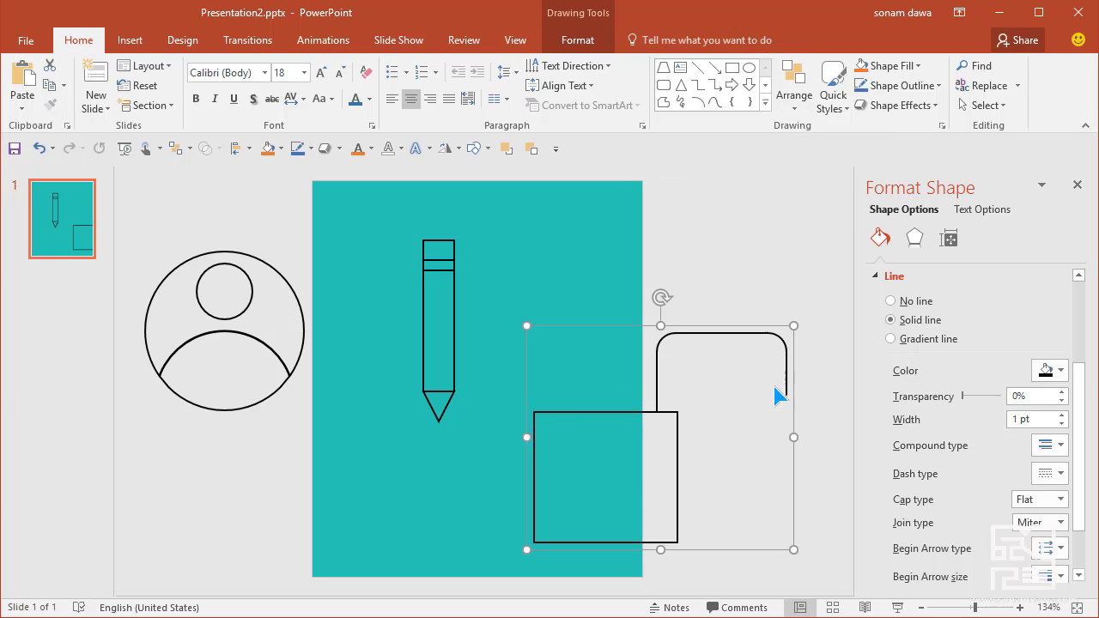
Shrink the padlock group and place it to the right of the pencil.
mouse_move(795, 552)
left_mouse_down()
mouse_move(697, 452)
mouse_move(684, 458)
left_mouse_up()
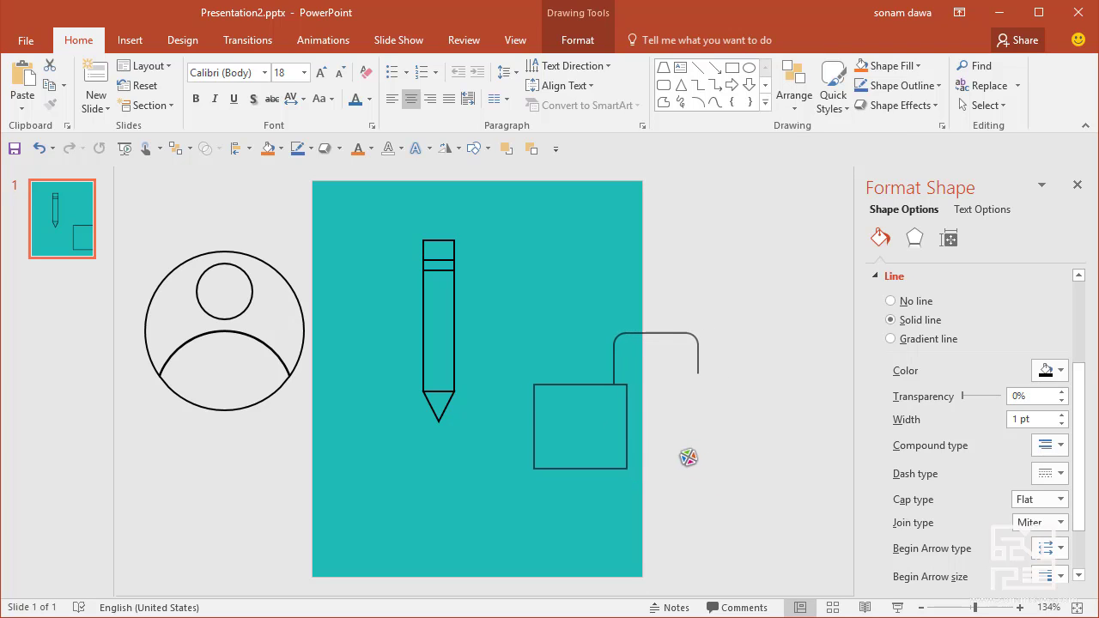
left_click_drag(588, 375, 610, 293)
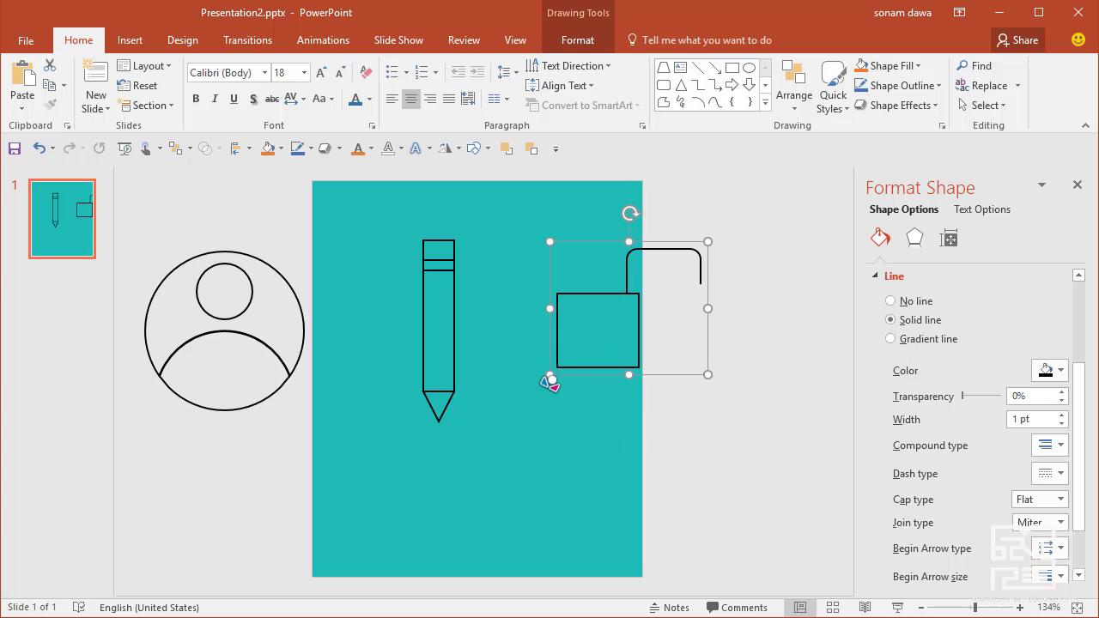
left_click_drag(555, 374, 526, 409)
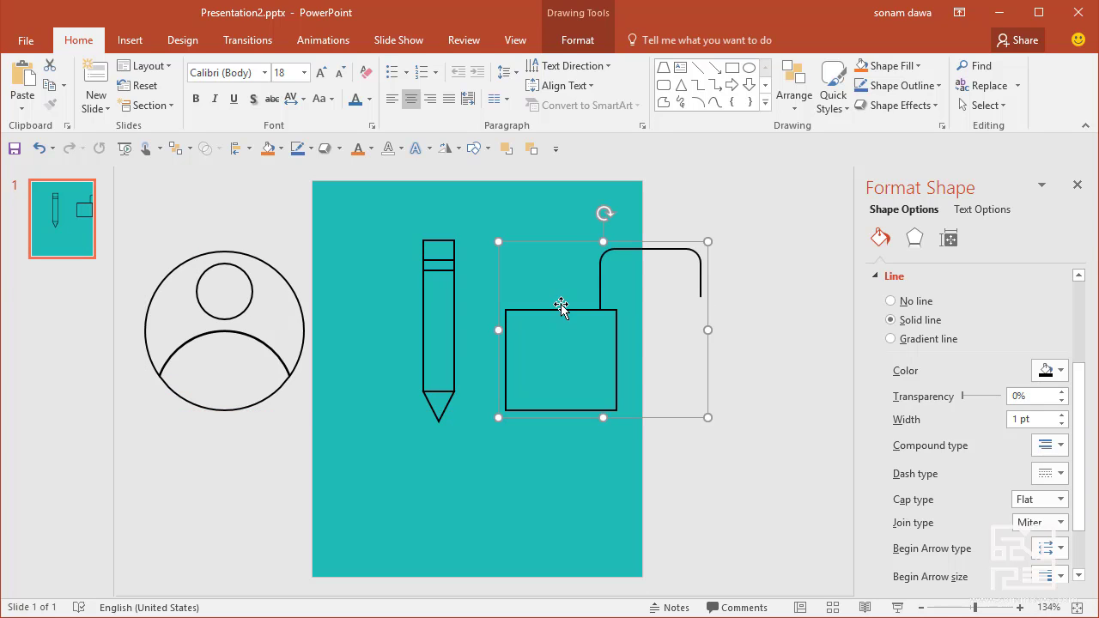
left_click_drag(568, 310, 636, 320)
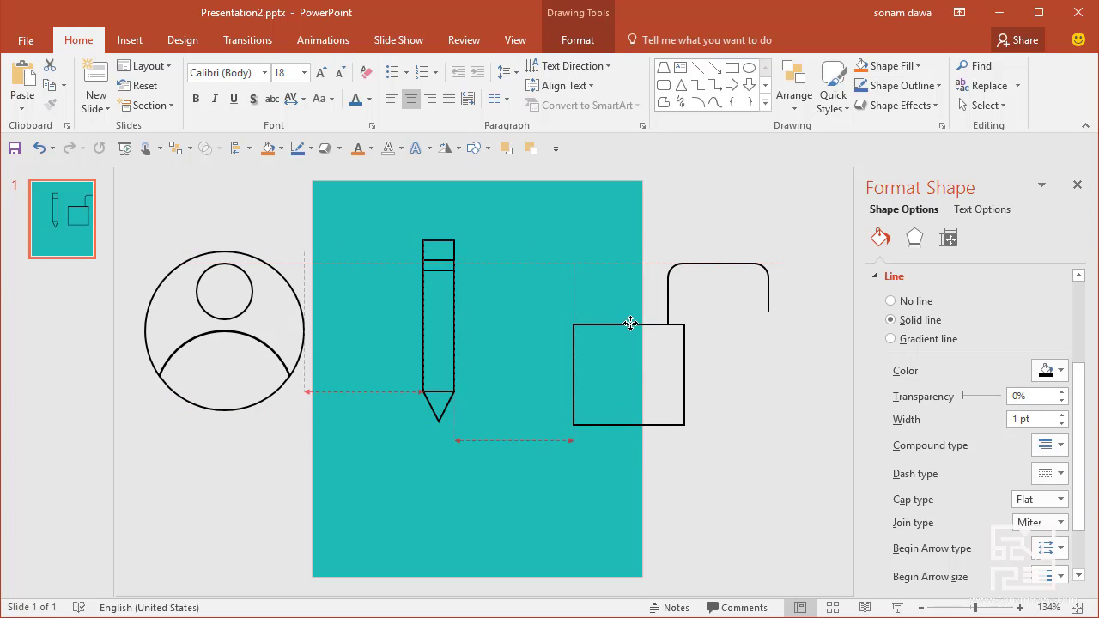
left_click(662, 456)
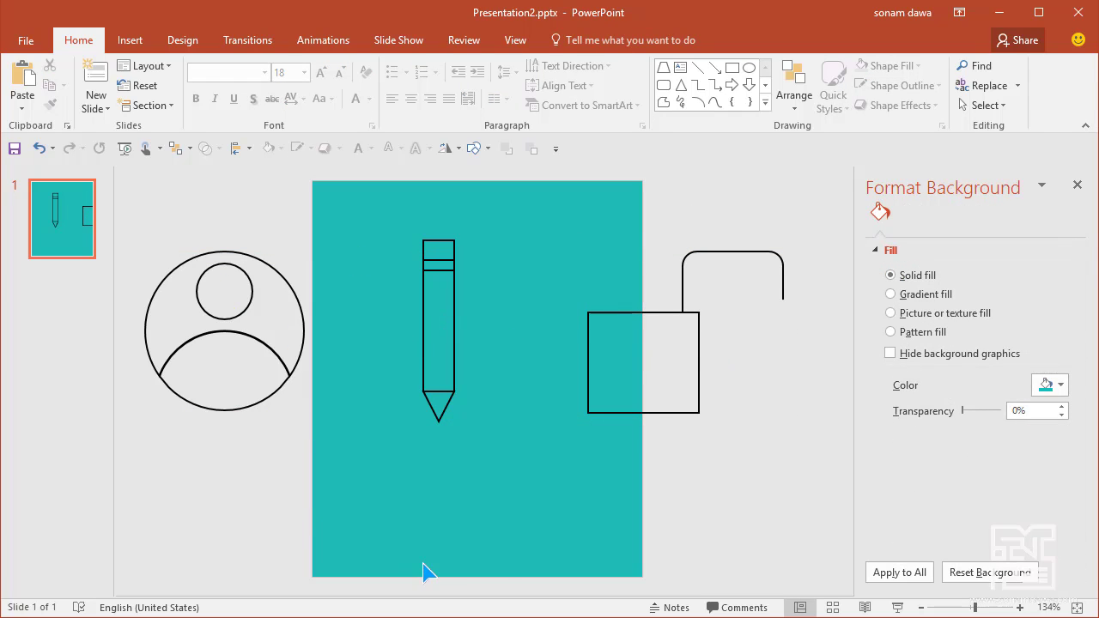
Draw an oval circle over the person icon.
left_click(749, 68)
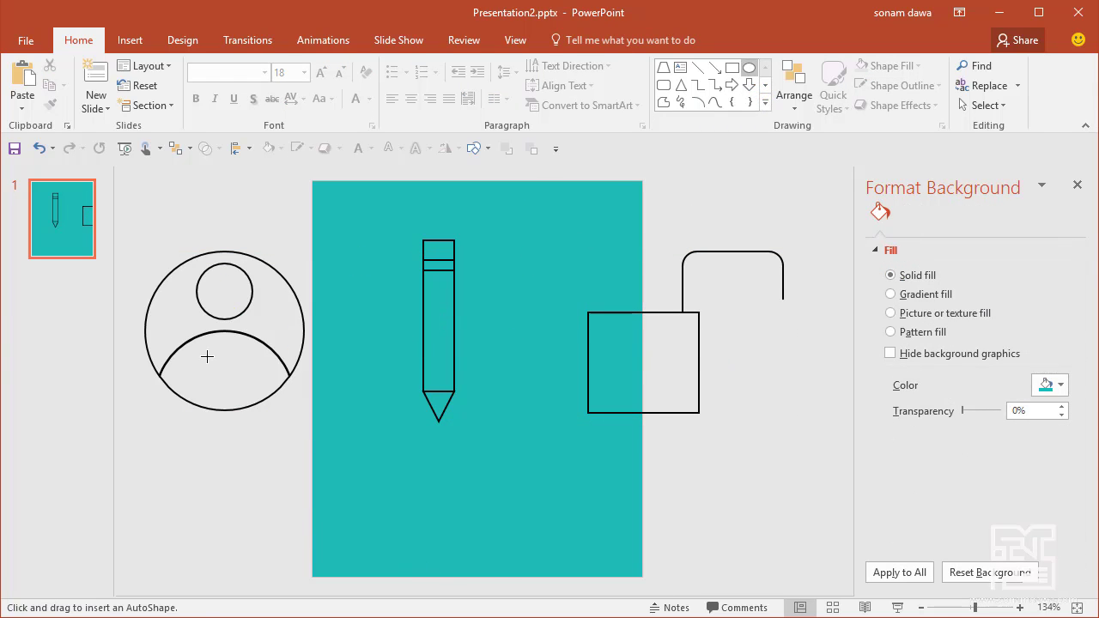
mouse_move(196, 239)
left_mouse_down()
mouse_move(354, 415)
mouse_move(336, 400)
left_mouse_up()
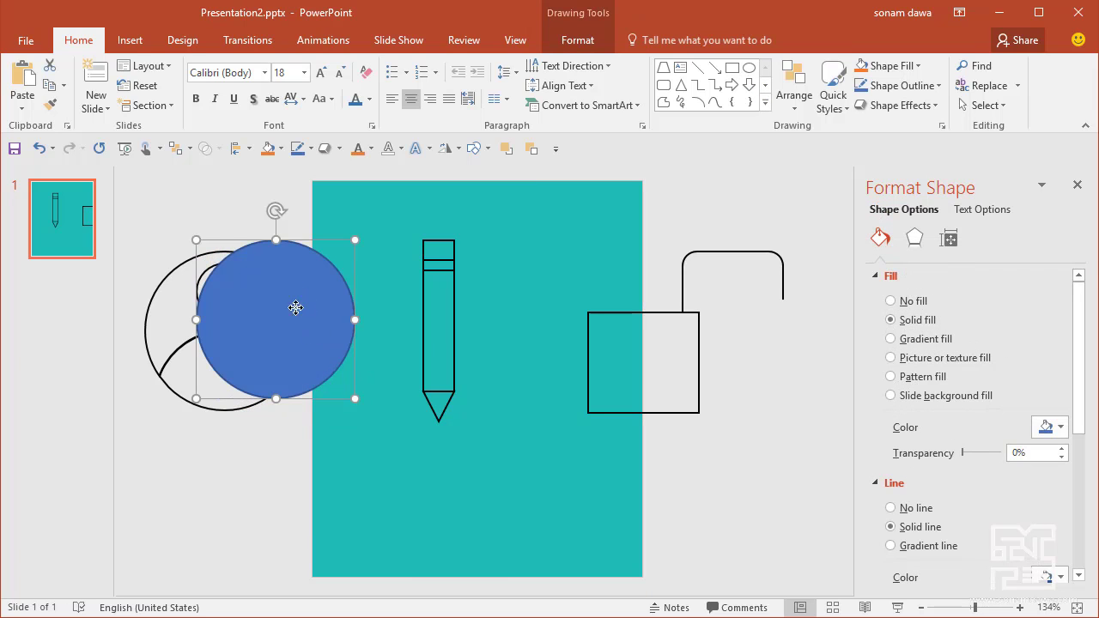
left_click_drag(294, 307, 259, 295)
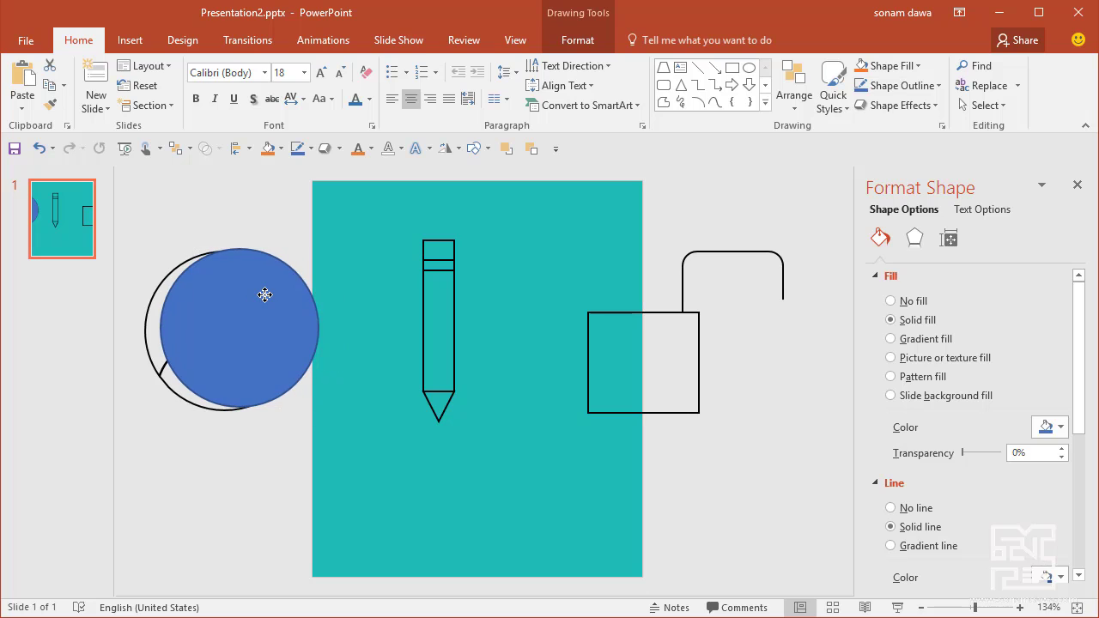
Give the circle no outline and a light lavender fill, and send it behind the person icon.
left_click(892, 506)
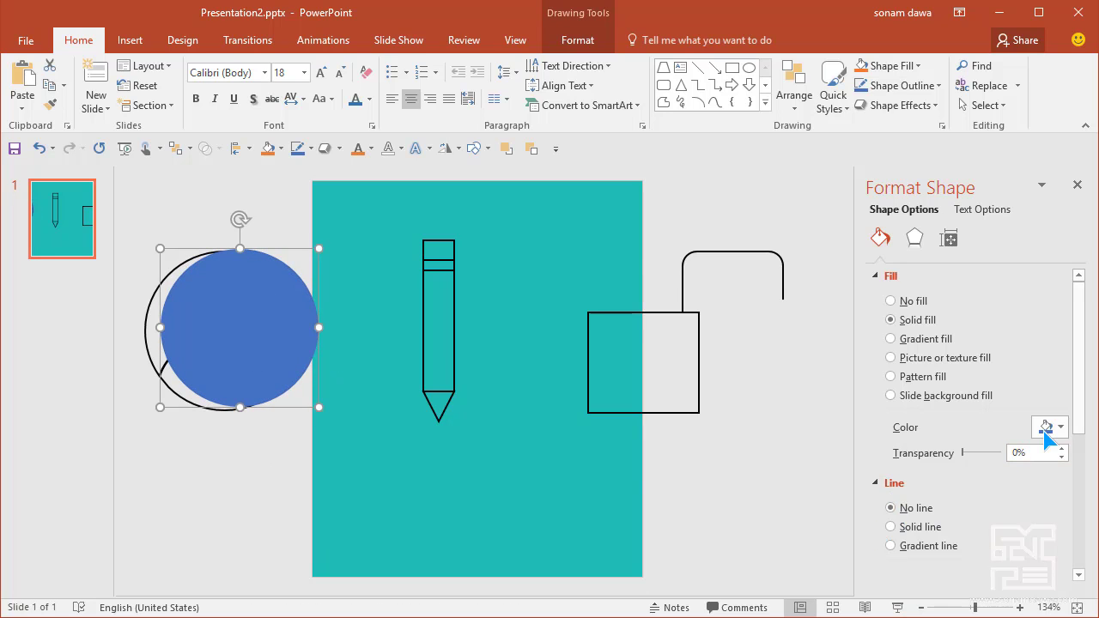
left_click(1061, 427)
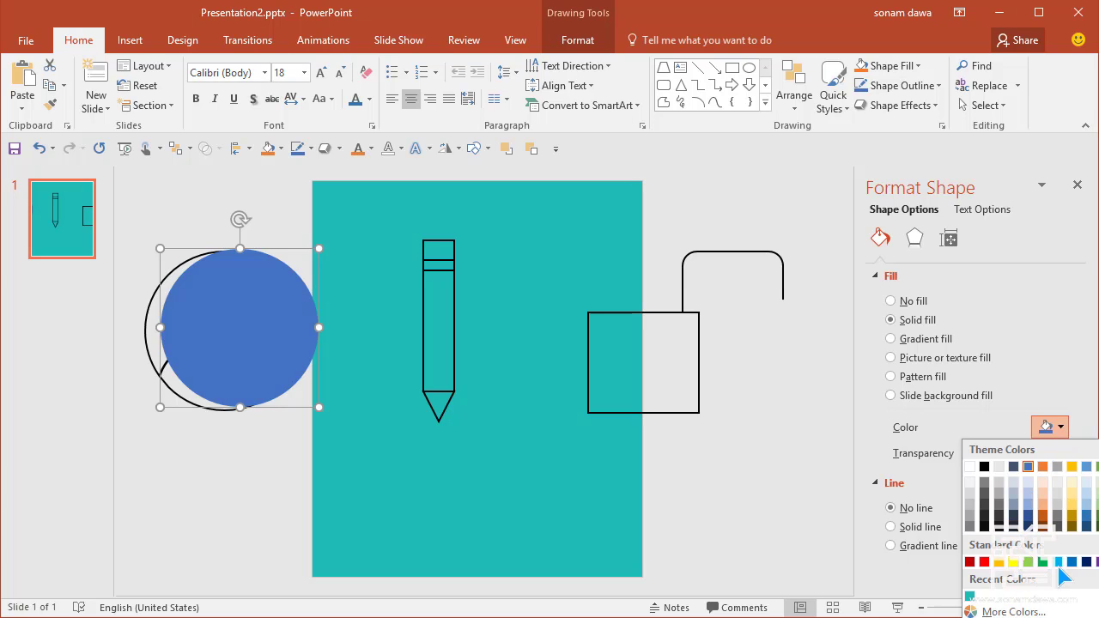
left_click(1096, 562)
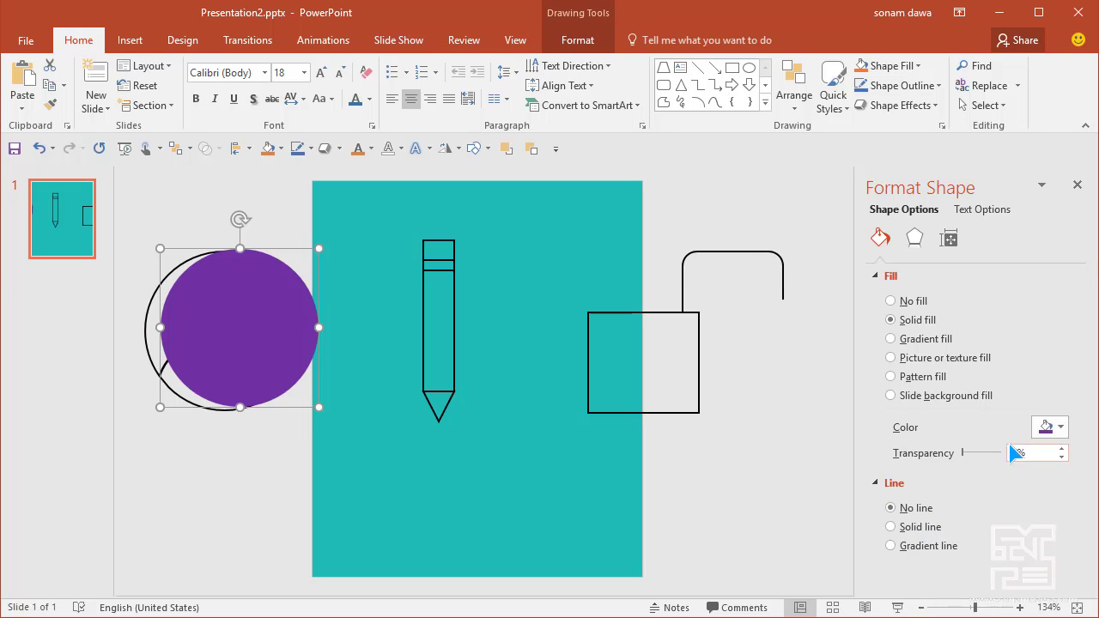
left_click(1061, 427)
left_click(984, 607)
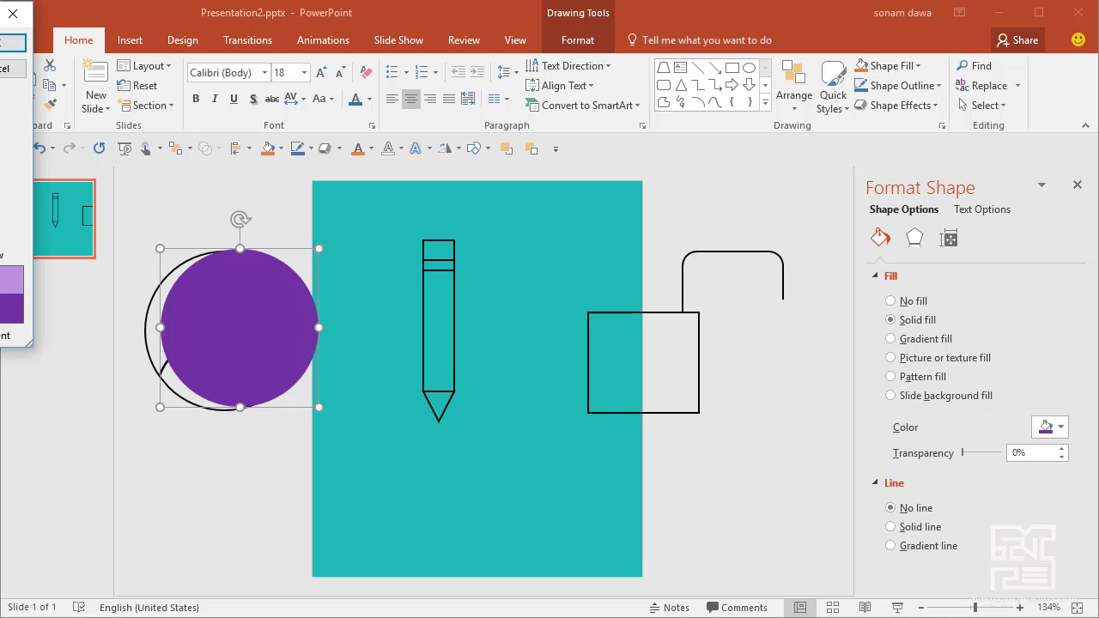
left_click(12, 42)
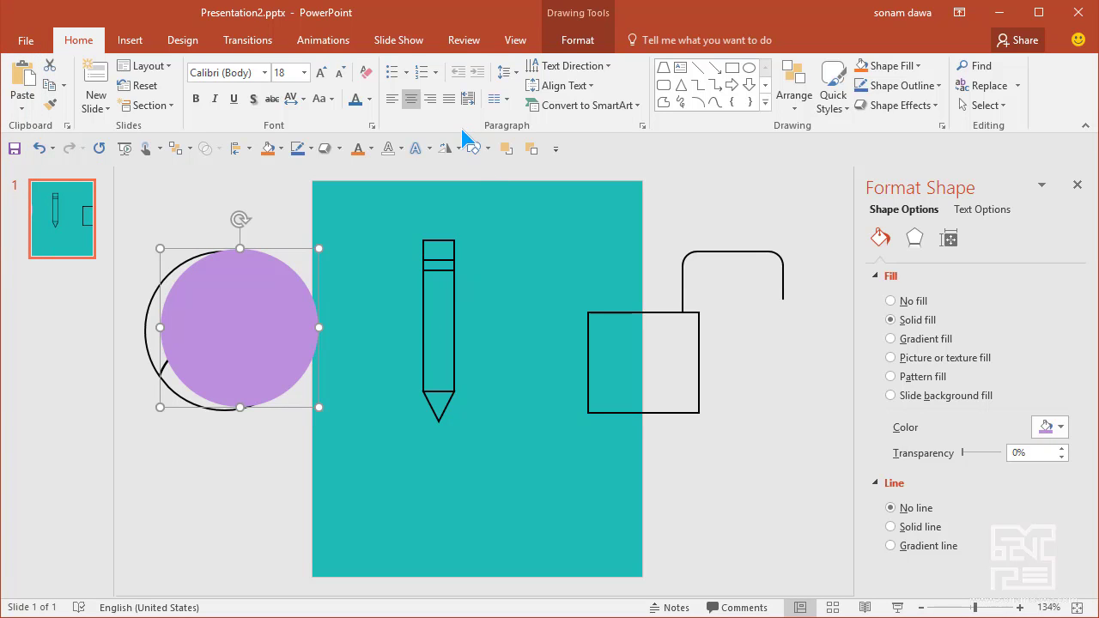
left_click(532, 150)
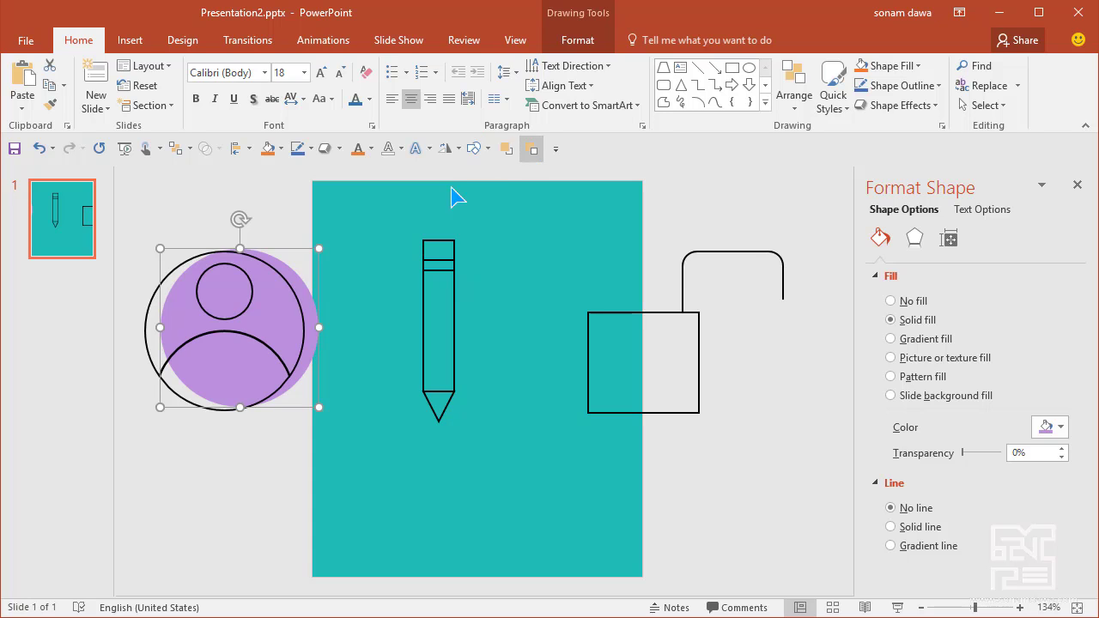
left_click(258, 521)
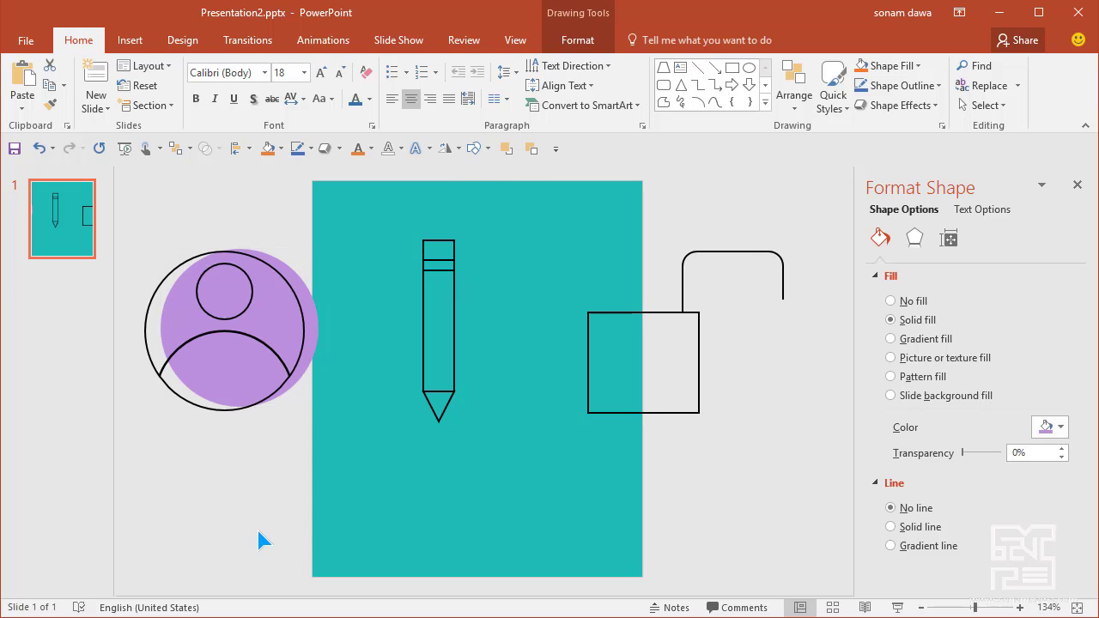
Paste a copy of the pencil's body rectangle beside the pencil.
left_click(449, 317)
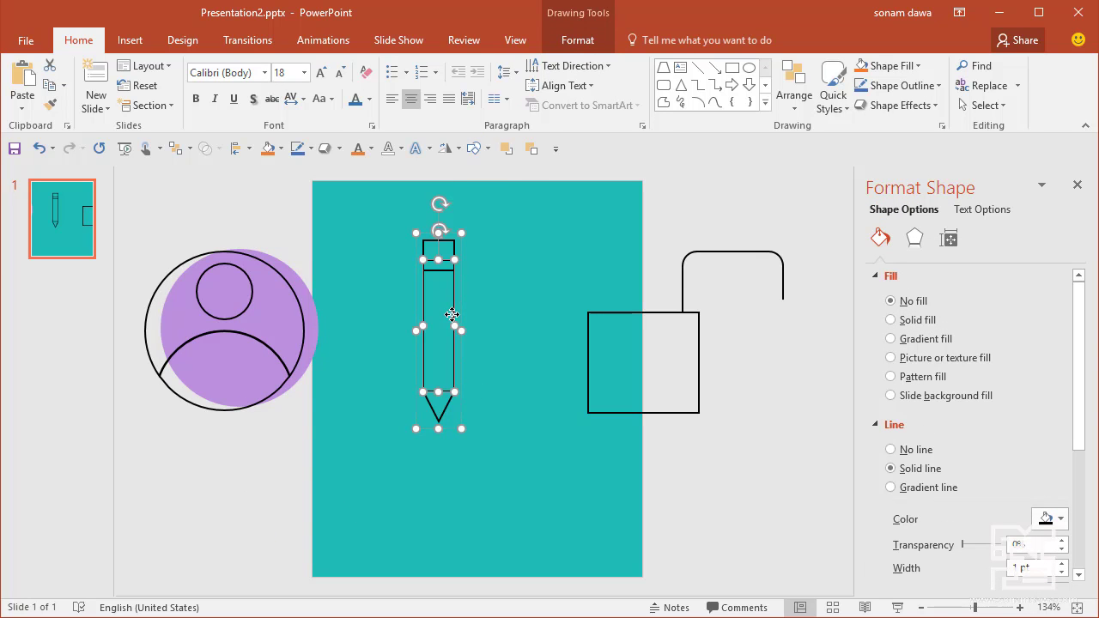
left_click(692, 211)
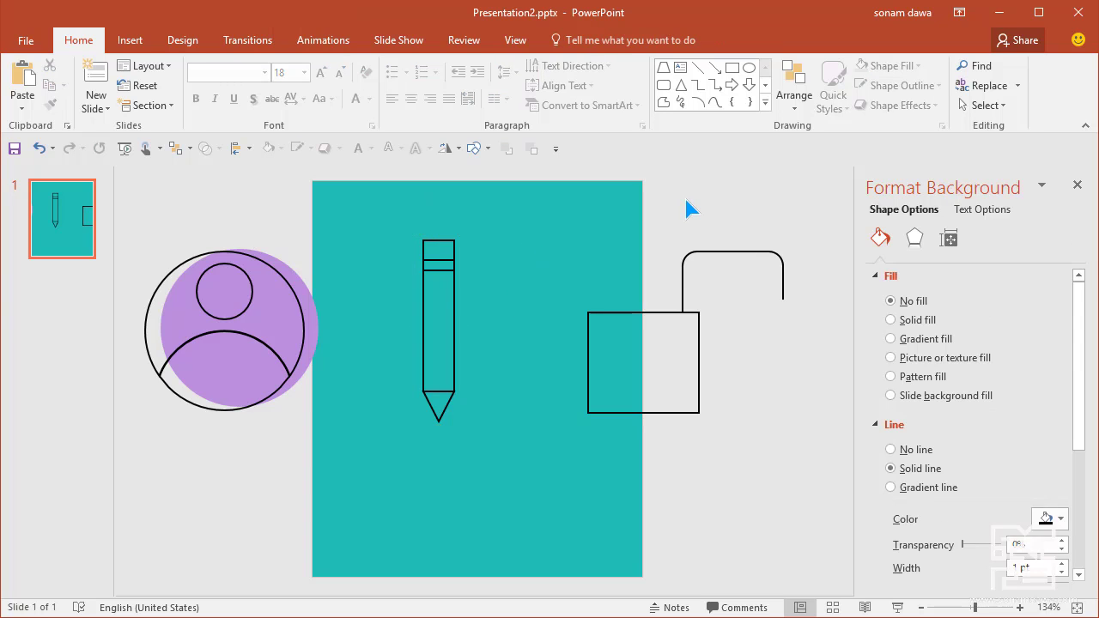
key("ctrl+v")
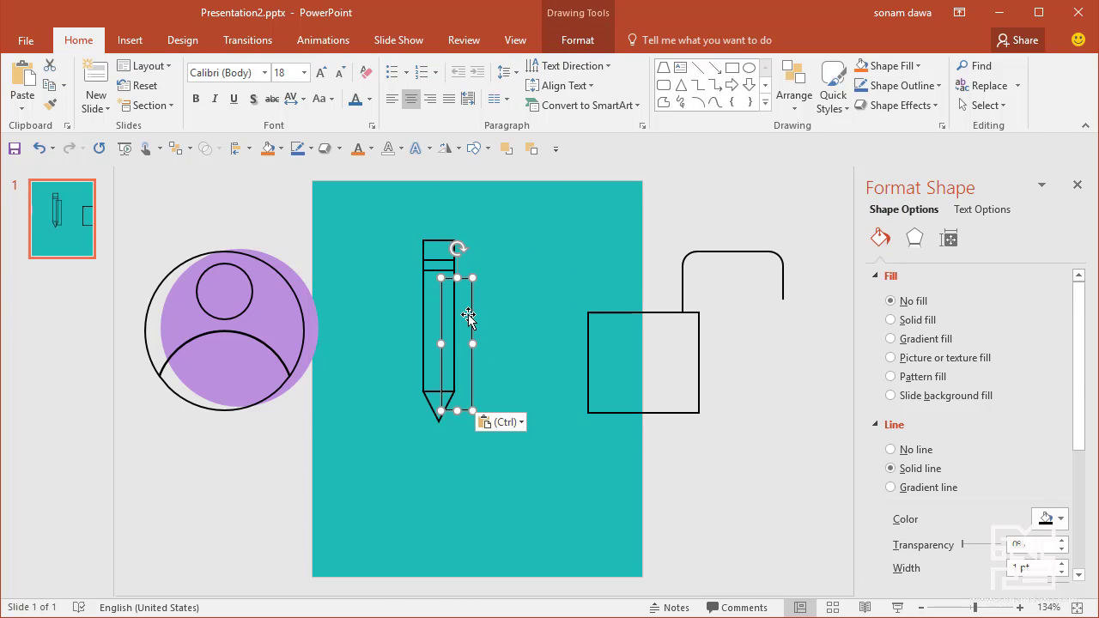
left_click_drag(485, 310, 496, 304)
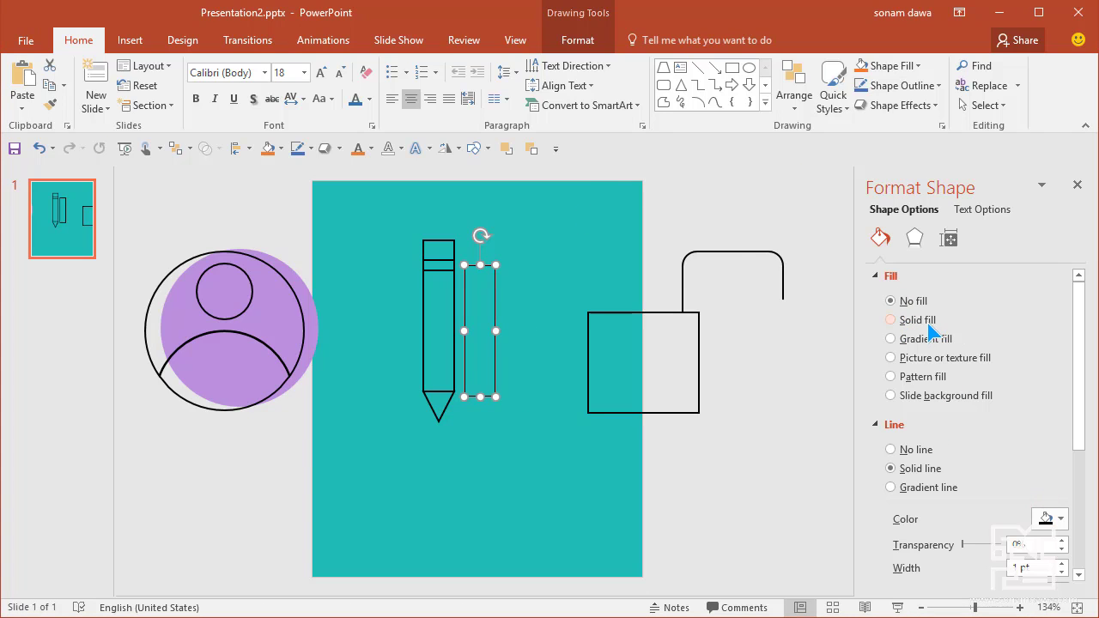
Fill the rectangle solid yellow with no outline and fit it inside the pencil body.
left_click(927, 323)
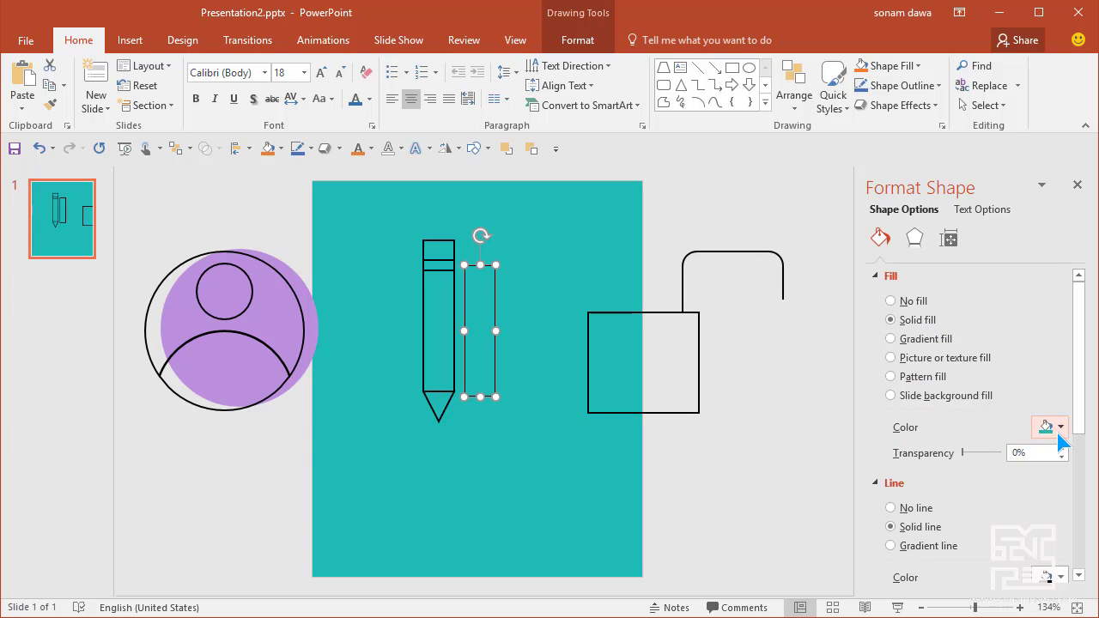
left_click(1059, 432)
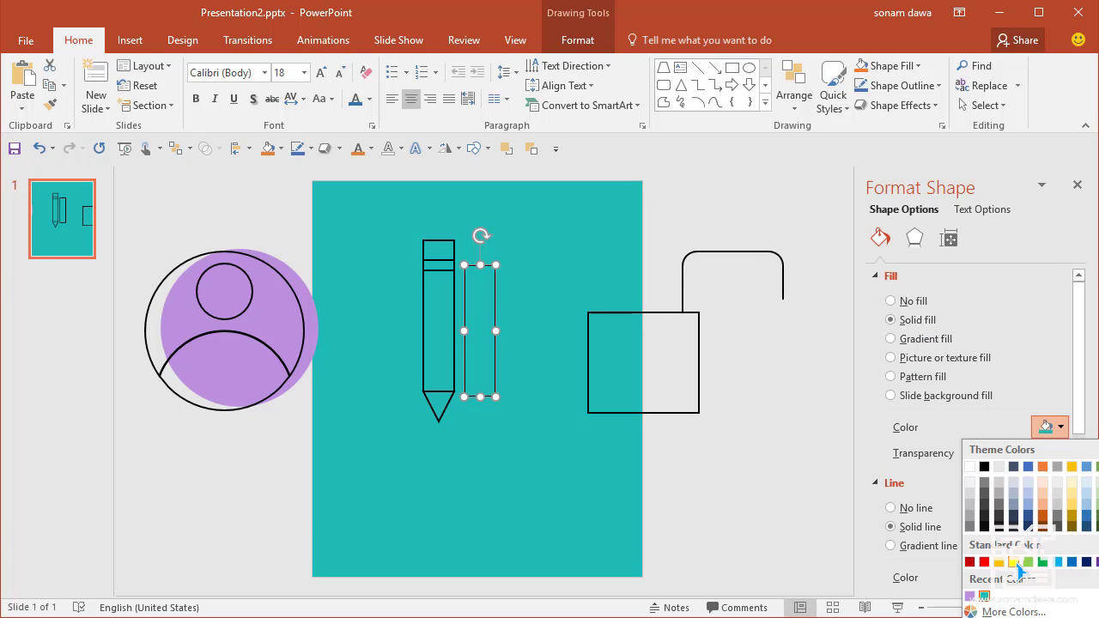
left_click(1014, 562)
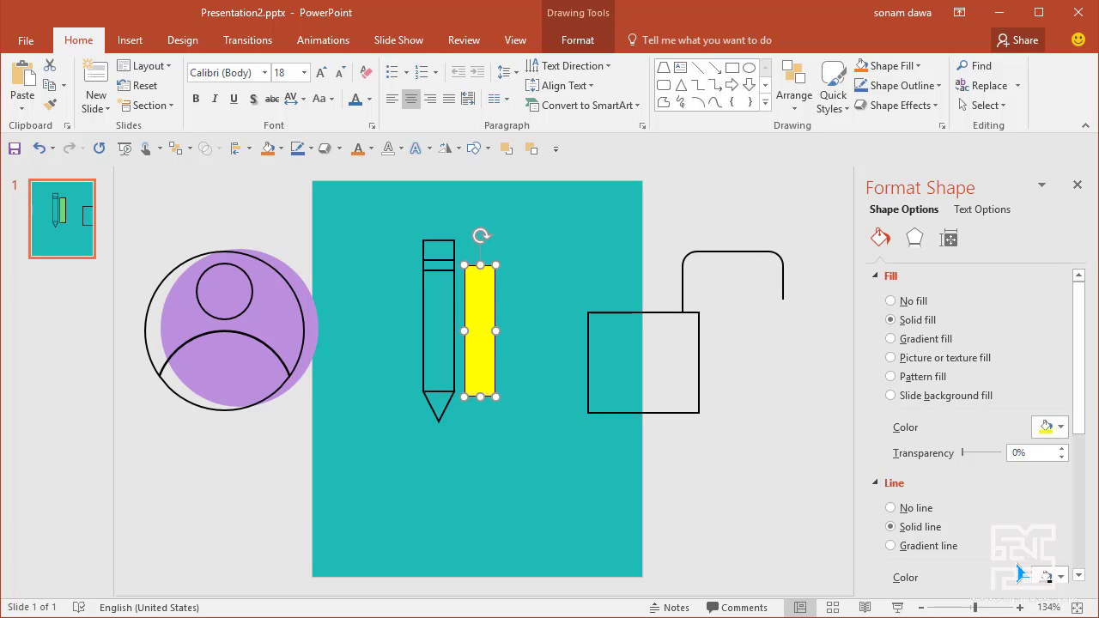
left_click(910, 513)
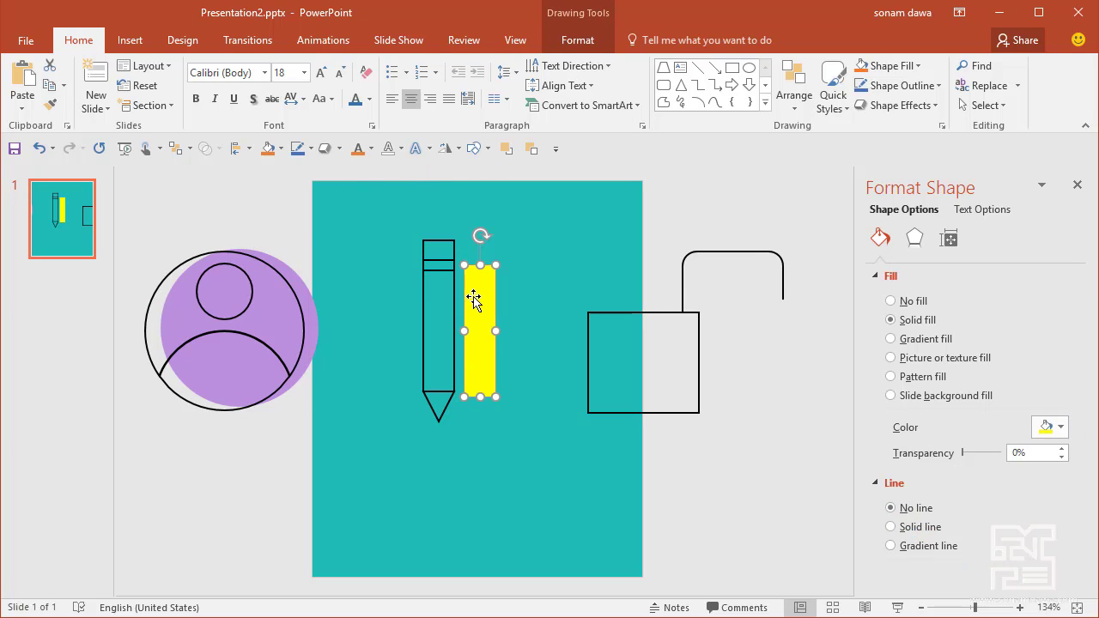
left_click_drag(473, 297, 438, 291)
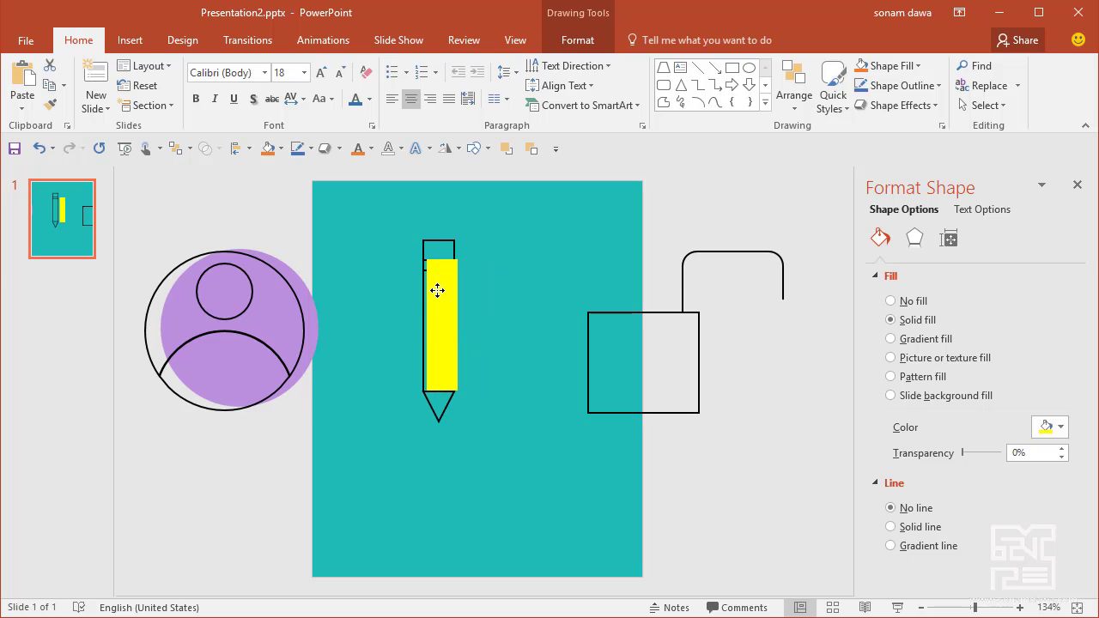
left_click_drag(438, 292, 442, 271)
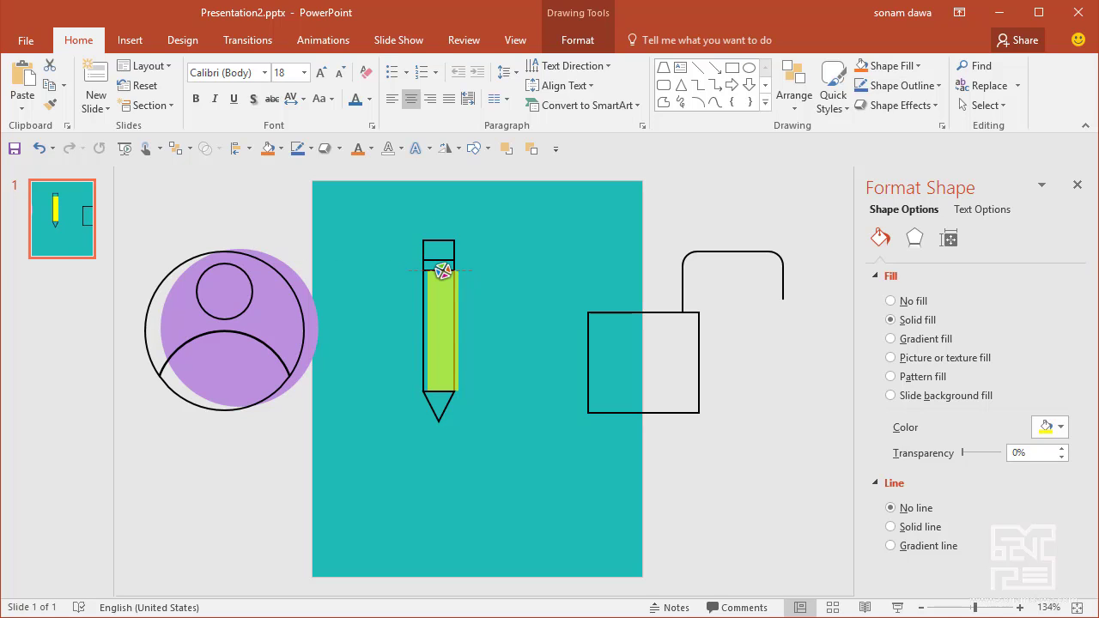
left_click_drag(443, 271, 442, 270)
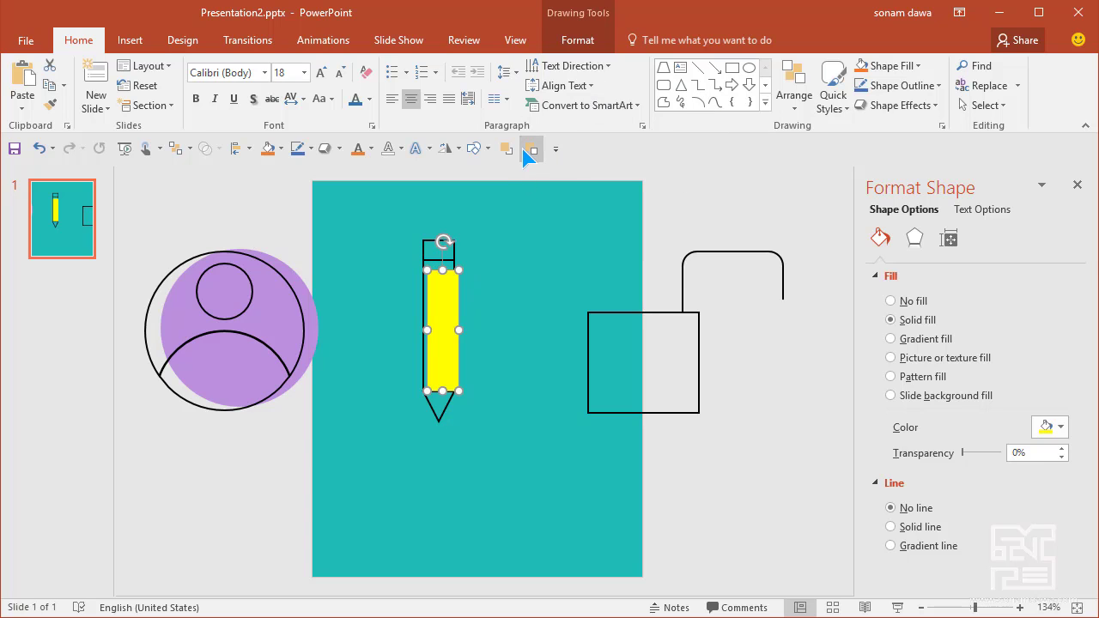
Paste a copy of the lock's rectangle body.
left_click(703, 189)
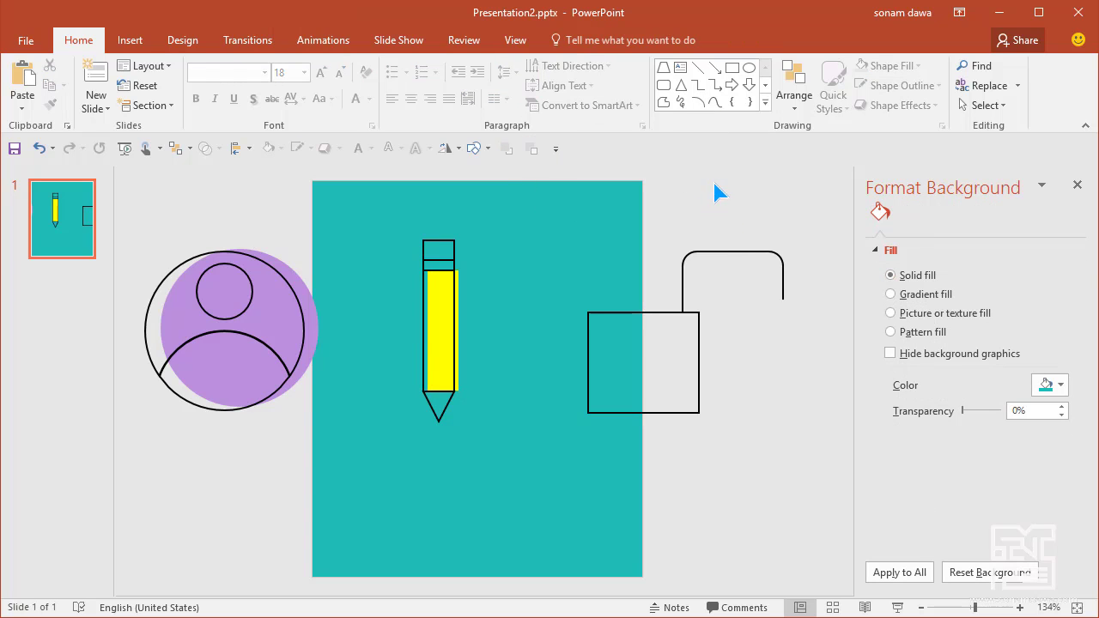
left_click(629, 311)
left_click(629, 311)
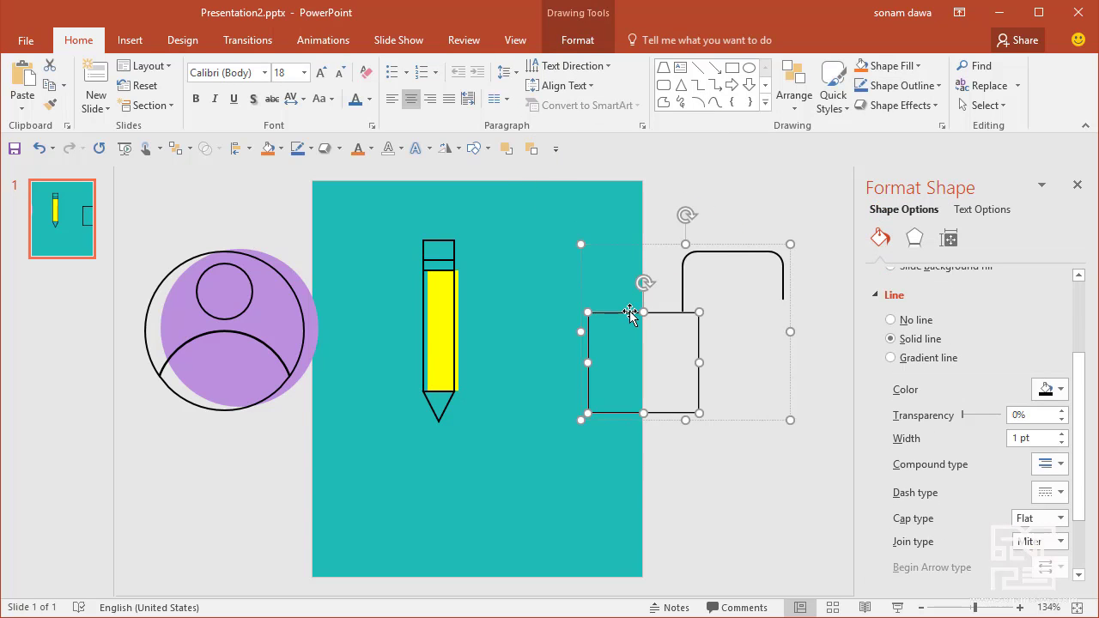
left_click(730, 442)
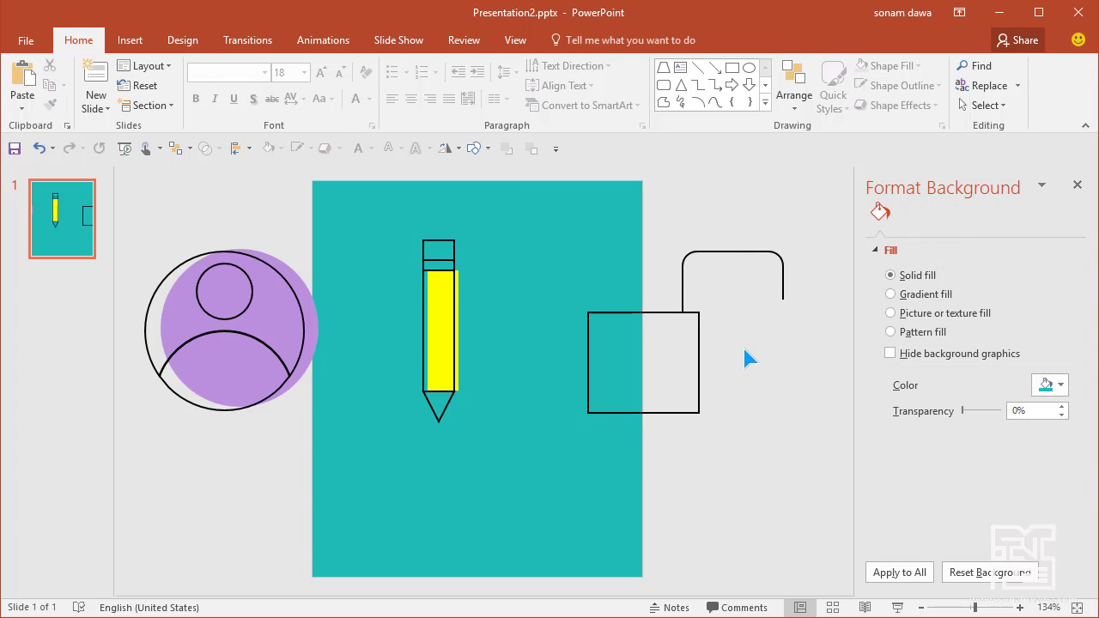
key("ctrl+v")
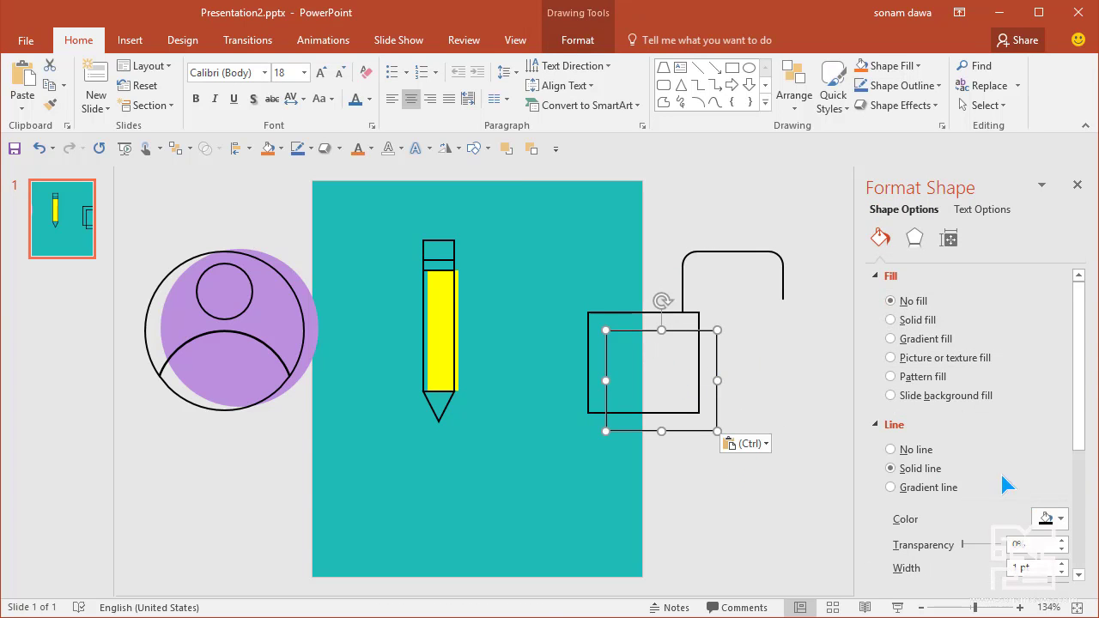
Make the copy solid orange with no outline, align it on the lock body, and send it backward.
left_click(908, 319)
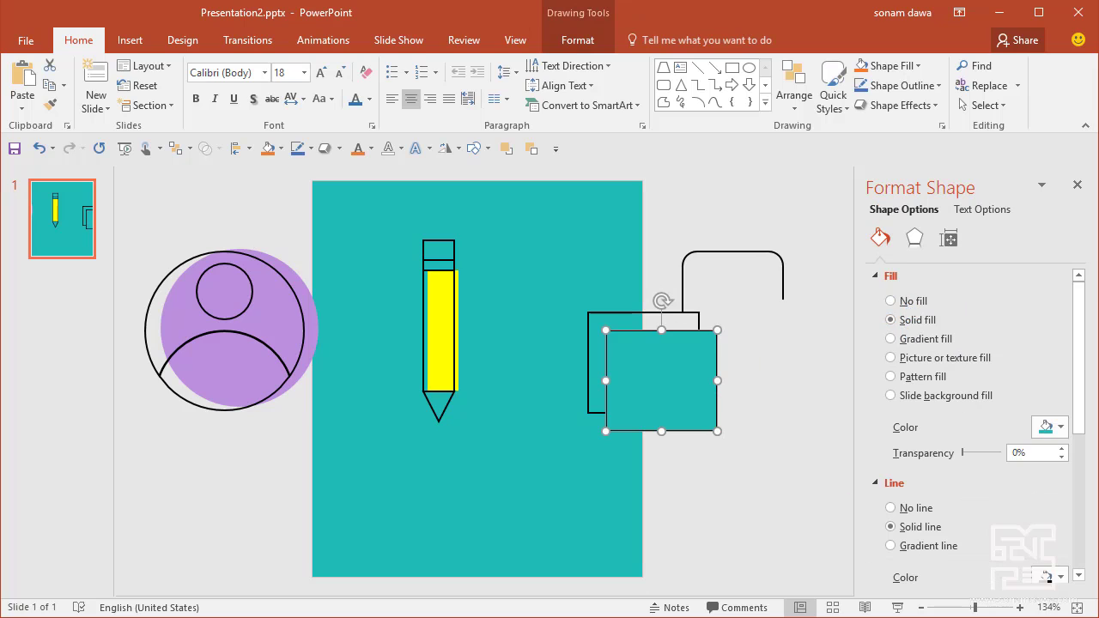
left_click(1061, 428)
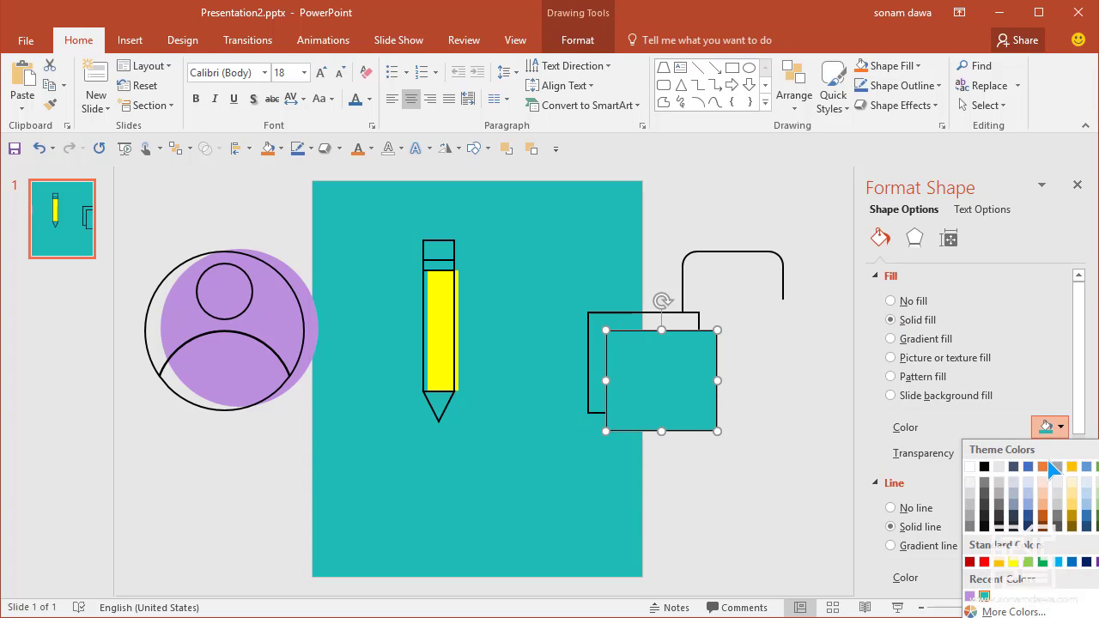
left_click(1051, 466)
left_click(919, 512)
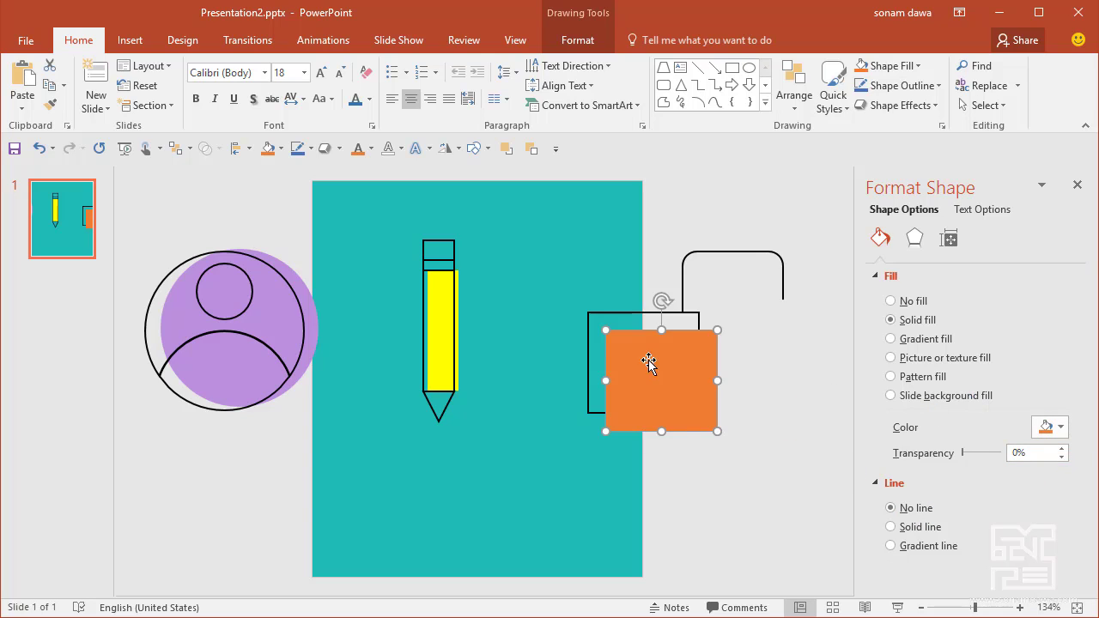
mouse_move(648, 363)
left_mouse_down()
mouse_move(607, 355)
mouse_move(619, 353)
left_mouse_up()
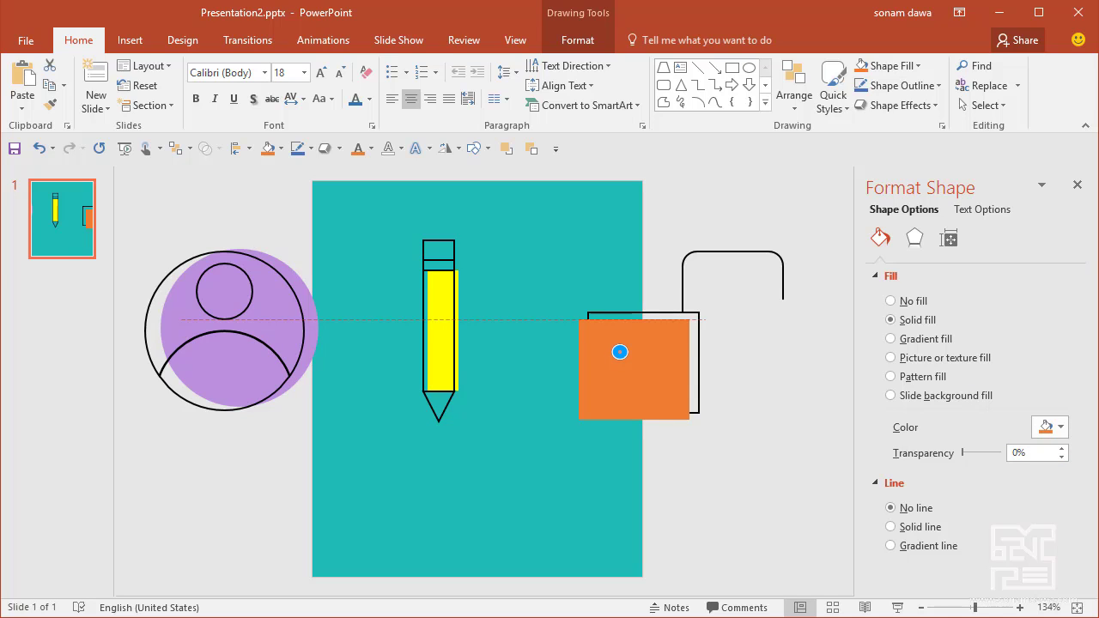
left_click_drag(619, 349, 619, 343)
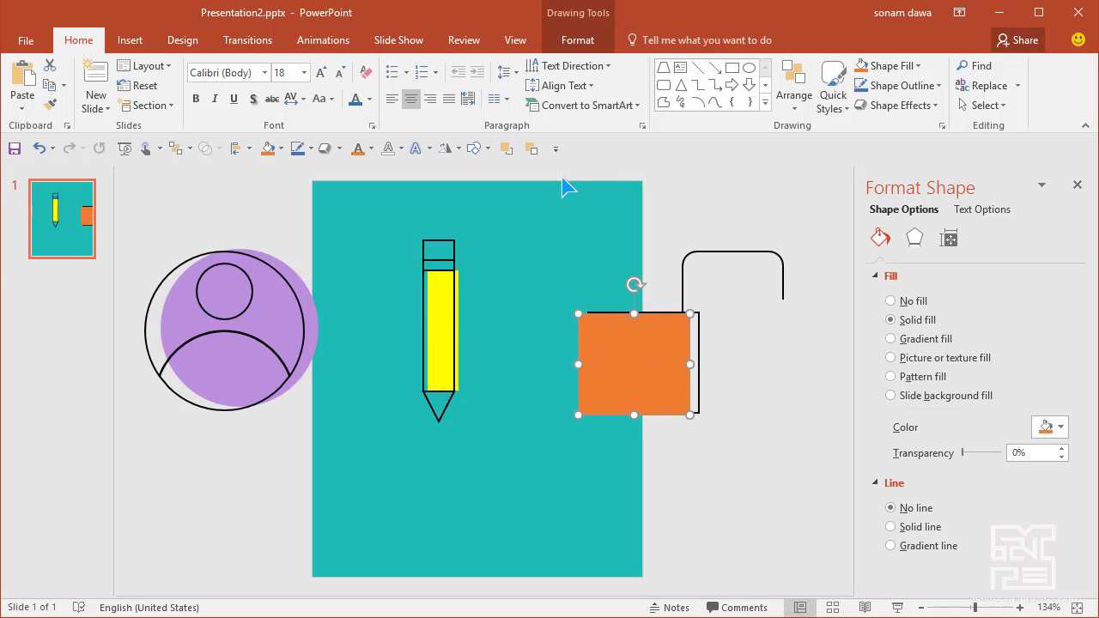
left_click(525, 151)
left_click(744, 455)
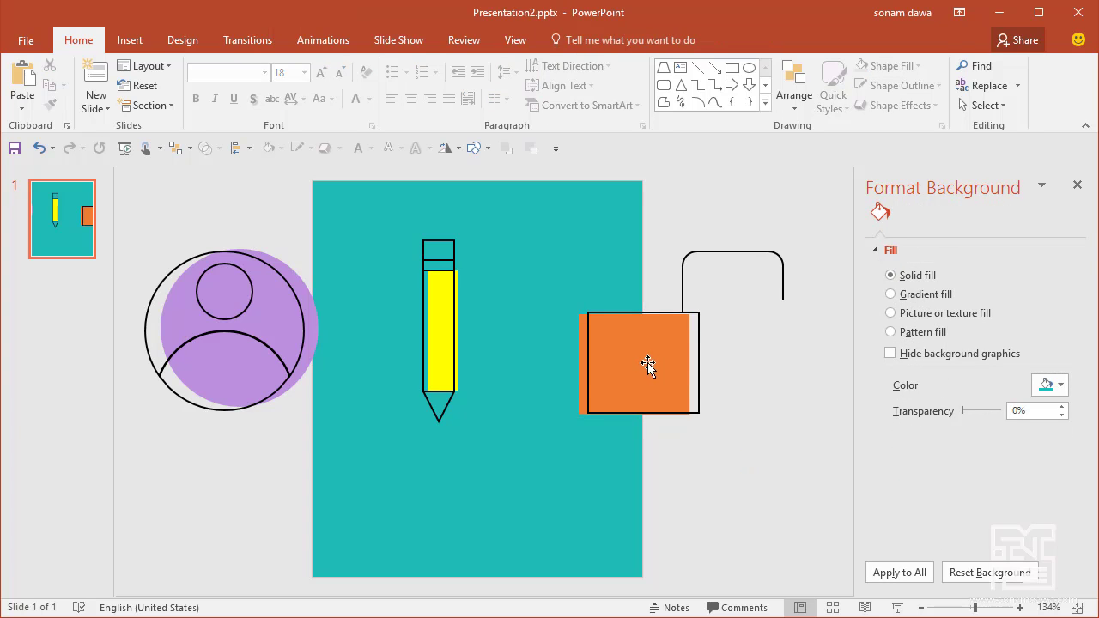
left_click(578, 370)
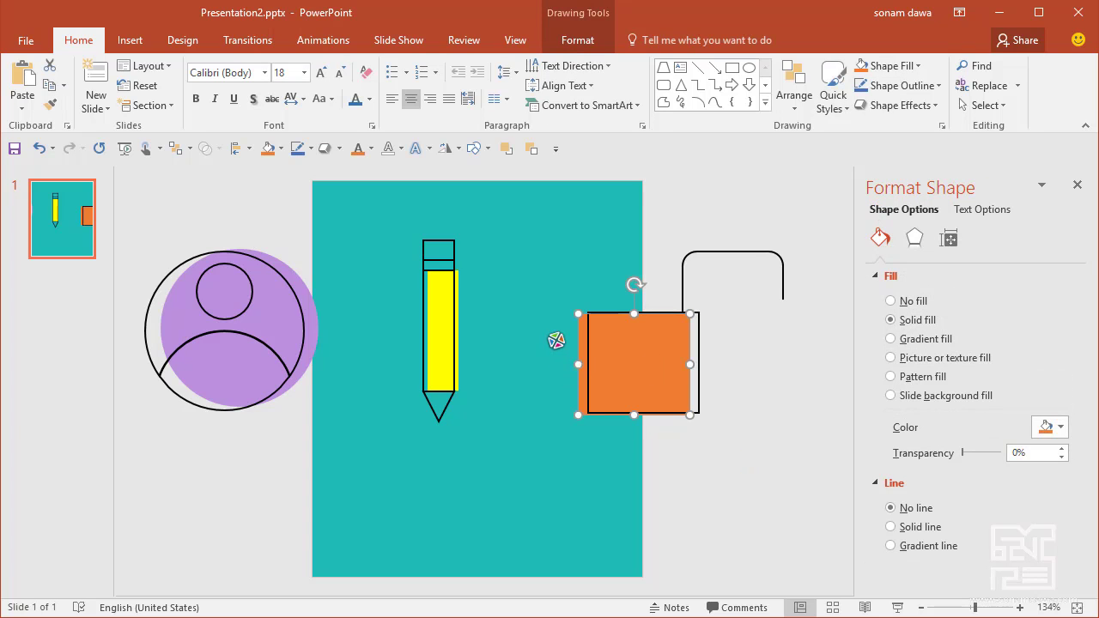
Make the copied rectangle white at 45% transparency and send it behind the orange square.
mouse_move(555, 340)
left_mouse_down()
mouse_move(531, 341)
mouse_move(566, 306)
left_mouse_up()
key("ctrl+z")
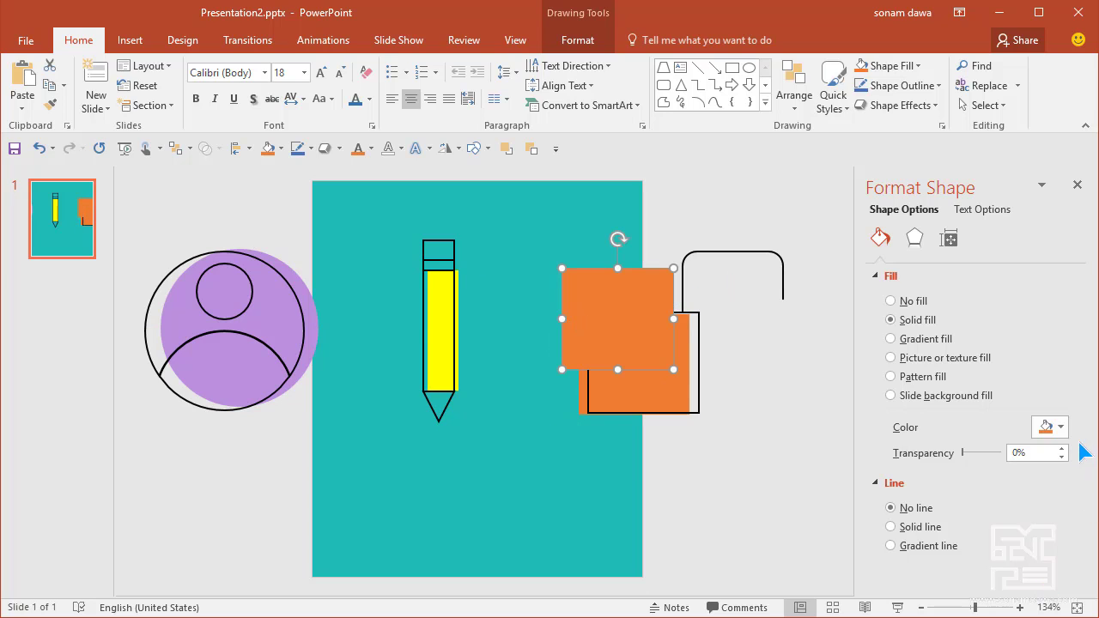
left_click(1049, 427)
left_click(969, 467)
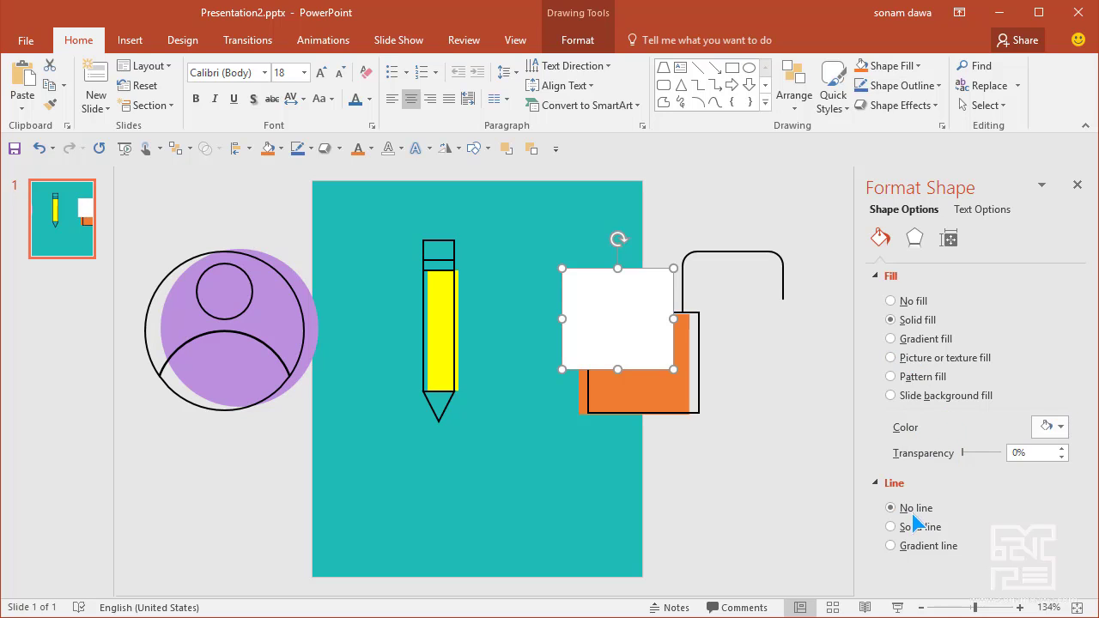
left_click_drag(964, 453, 980, 455)
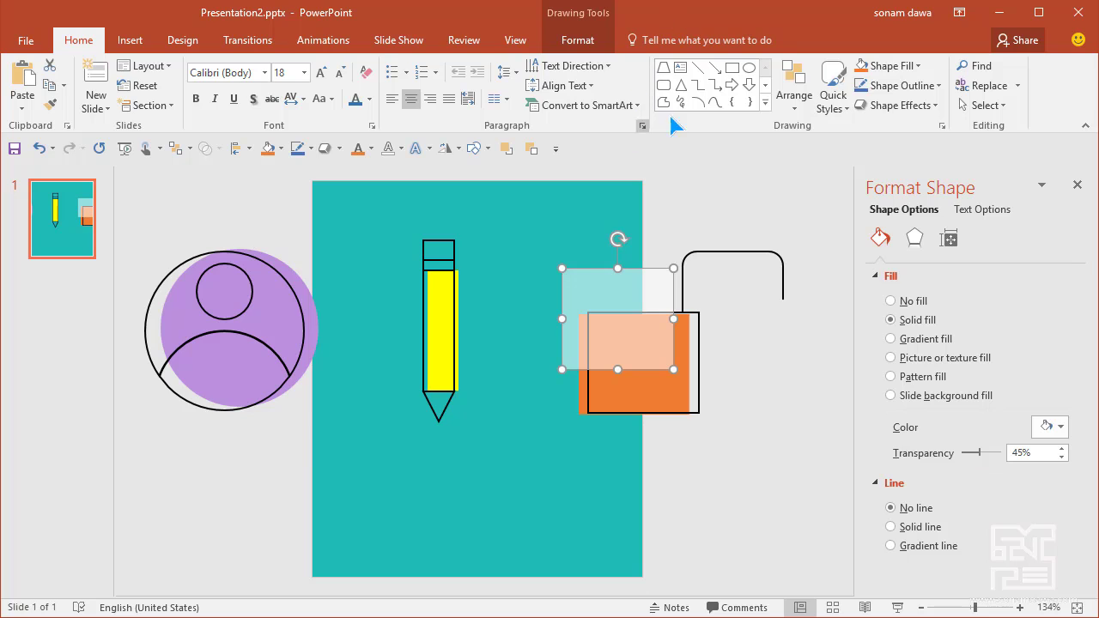
left_click(532, 150)
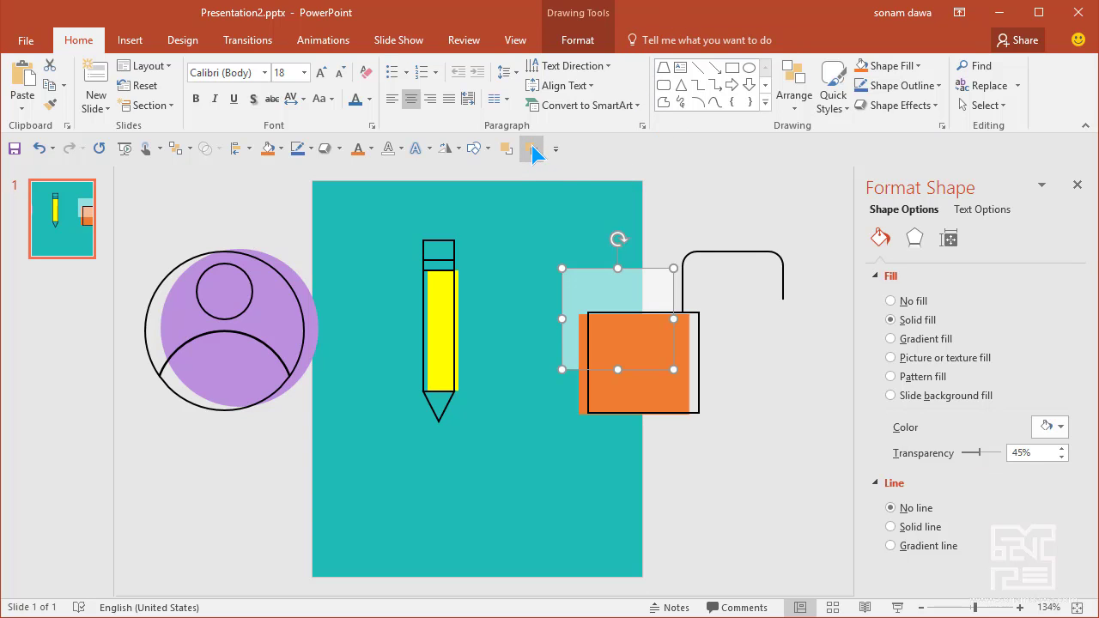
Tilt and reposition the translucent rectangle, then start editing its points.
left_click_drag(595, 288, 595, 279)
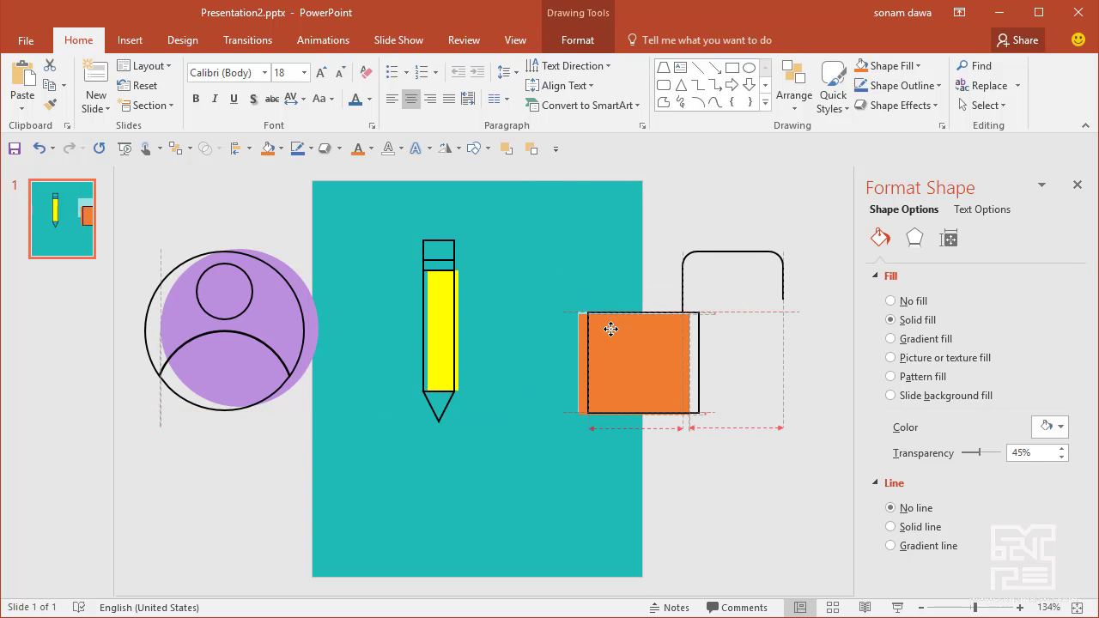
left_click_drag(619, 230, 599, 269)
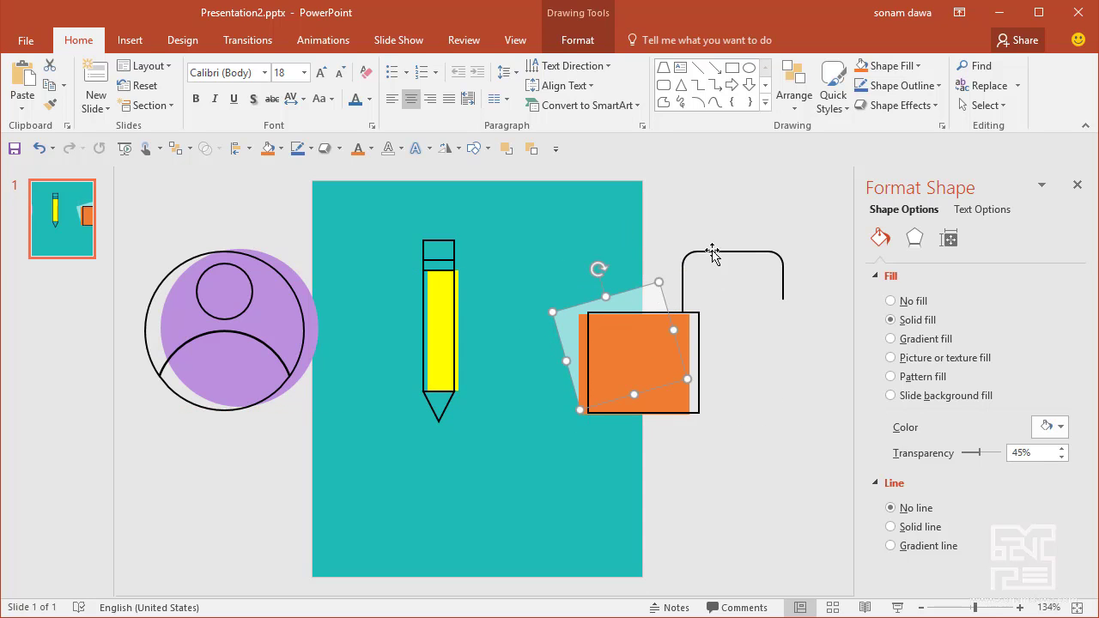
left_click_drag(645, 298, 643, 300)
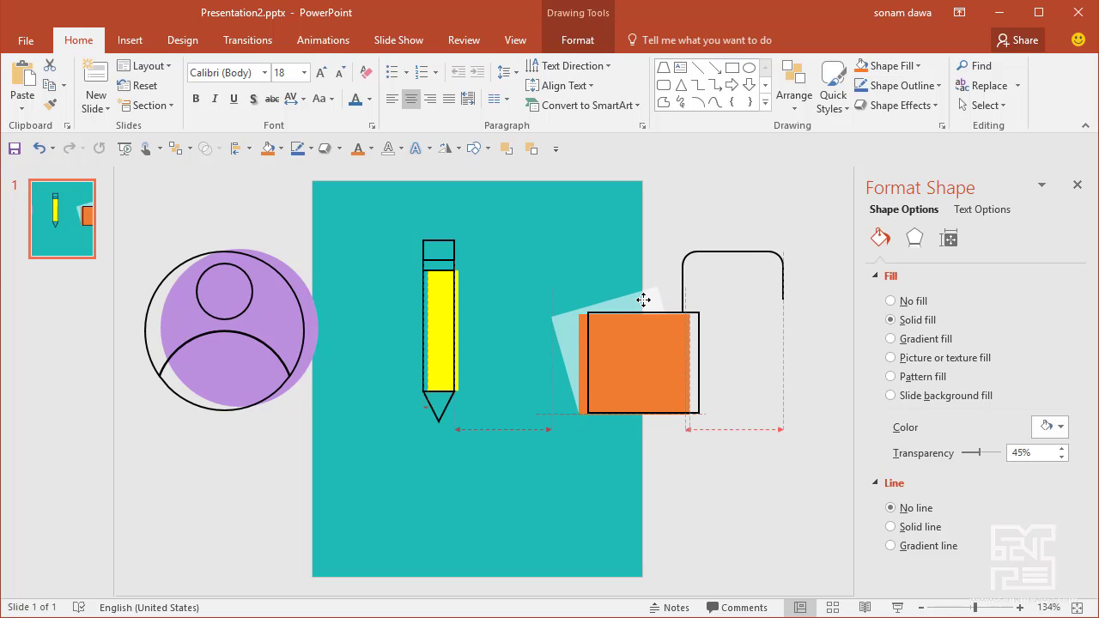
left_click_drag(644, 300, 644, 302)
mouse_move(596, 273)
left_mouse_down()
mouse_move(587, 278)
mouse_move(623, 299)
mouse_move(492, 292)
mouse_move(462, 306)
left_mouse_up()
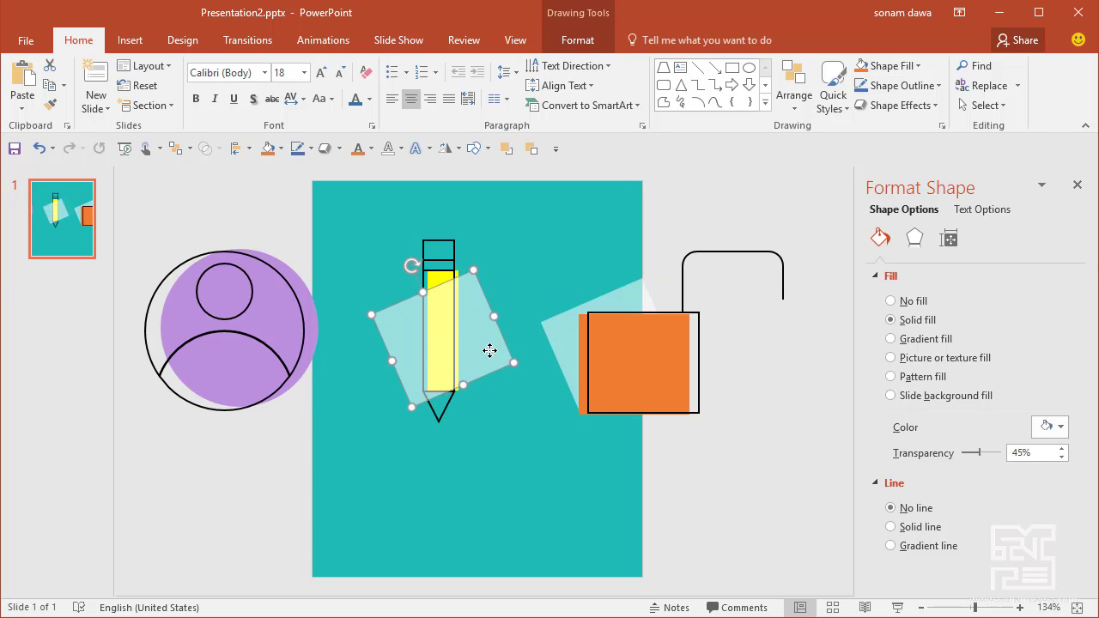
right_click(489, 350)
left_click(554, 67)
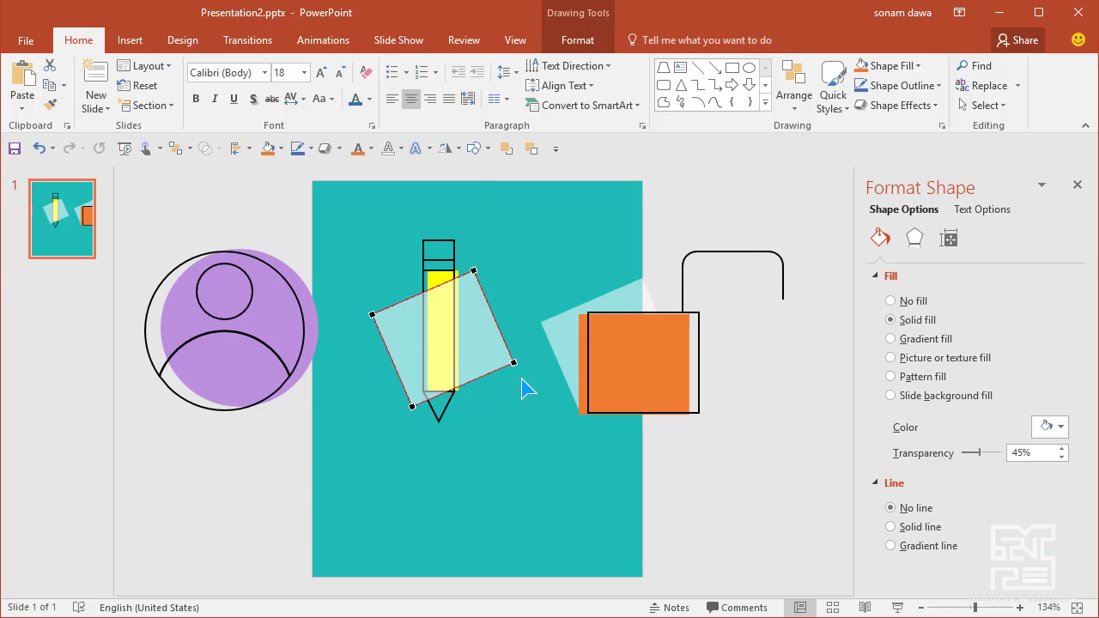
right_click(413, 407)
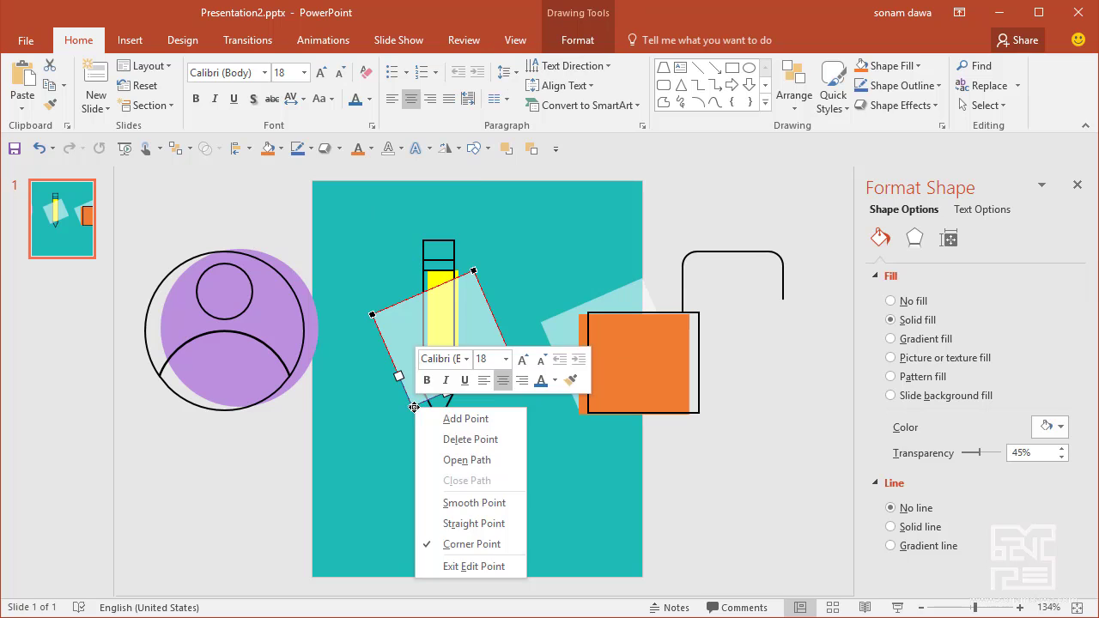
Delete one corner to make a translucent triangle, rotate it under the pencil, then select the pencil's parts.
left_click(463, 439)
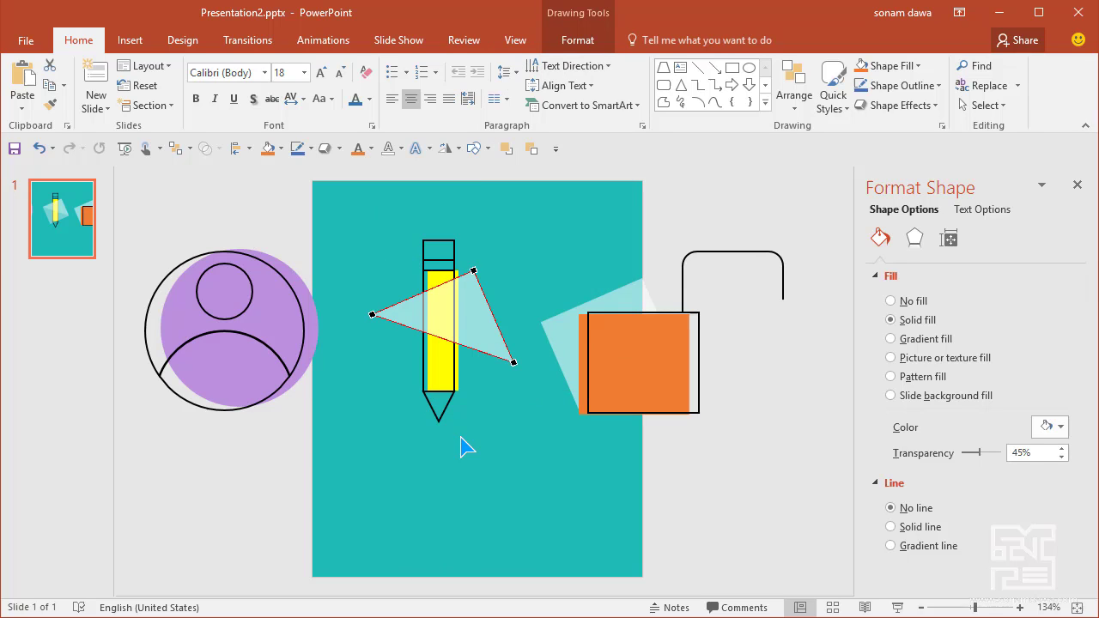
left_click(733, 216)
left_click(466, 315)
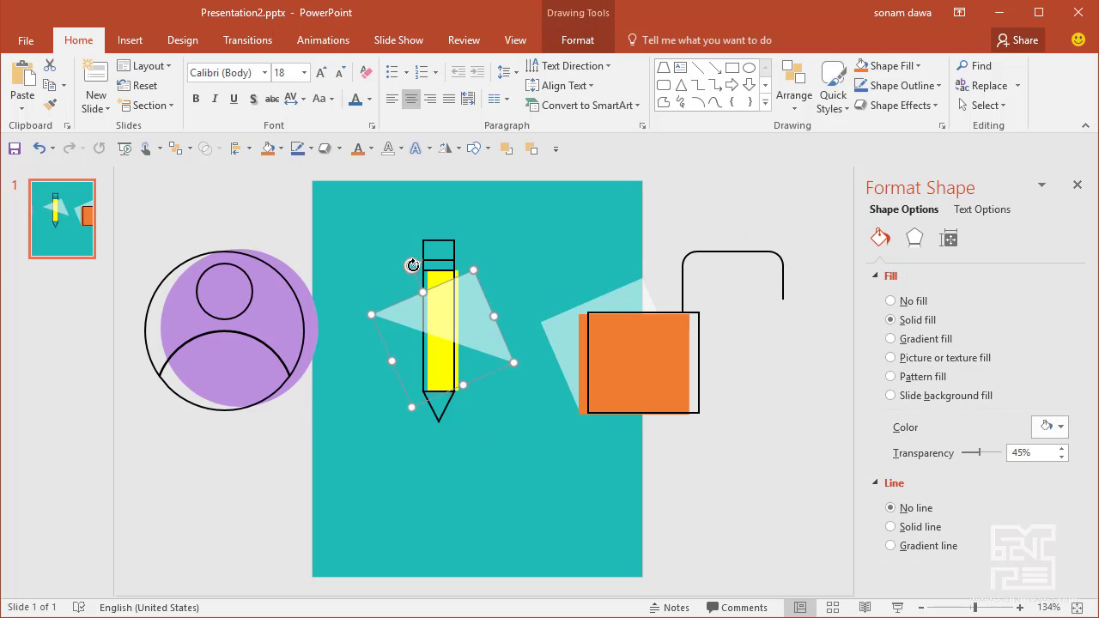
left_click_drag(413, 265, 549, 399)
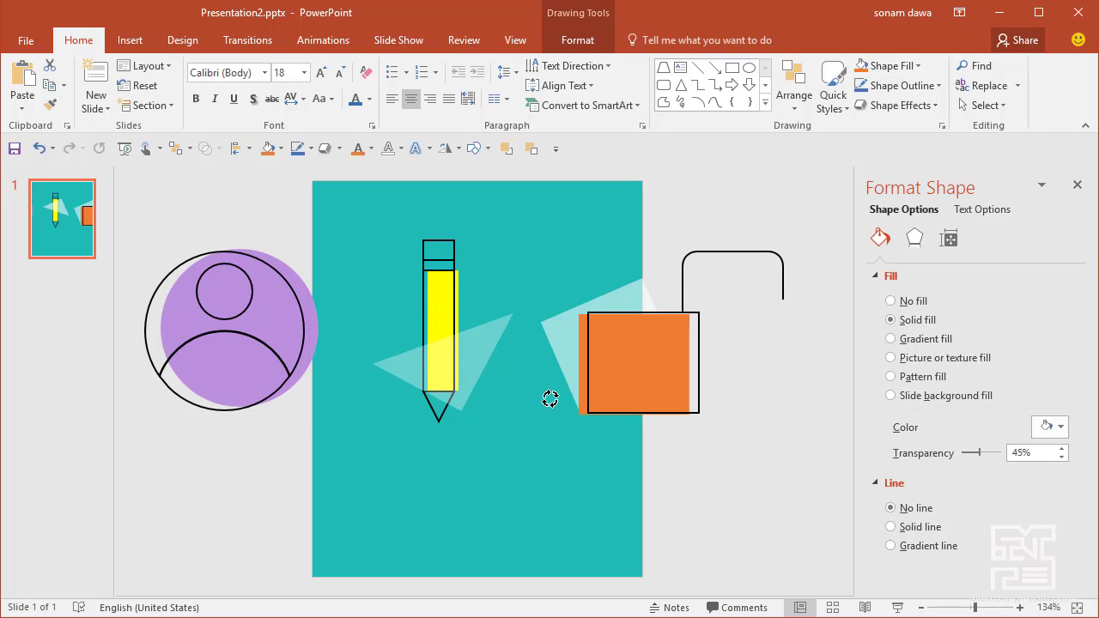
mouse_move(478, 349)
left_mouse_down()
mouse_move(470, 323)
mouse_move(478, 349)
left_mouse_up()
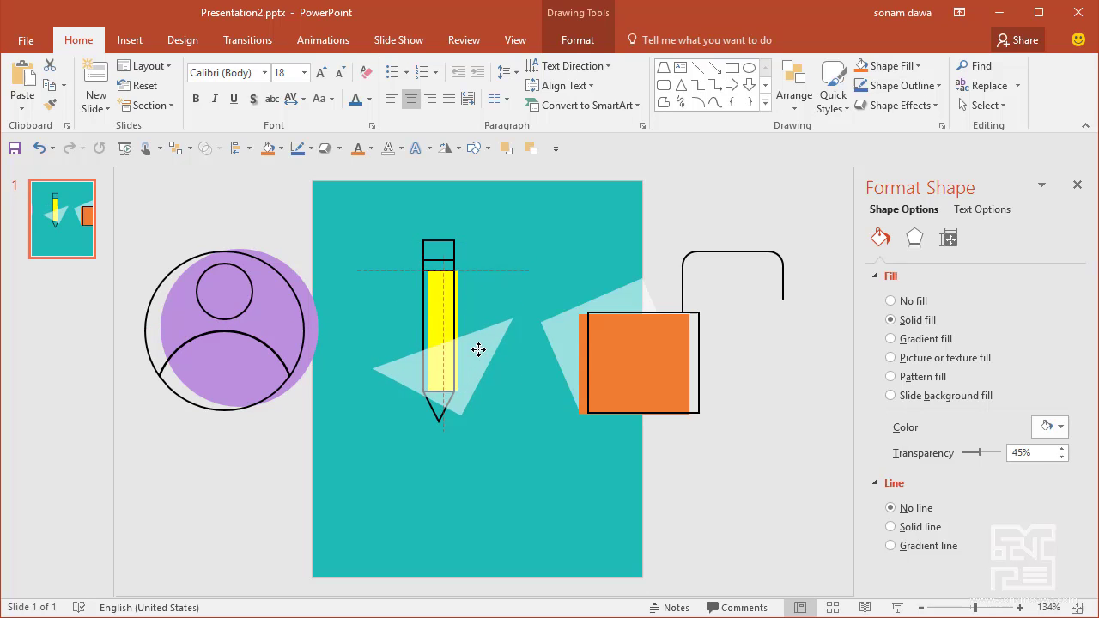
left_click(437, 308)
left_click(422, 242, "shift")
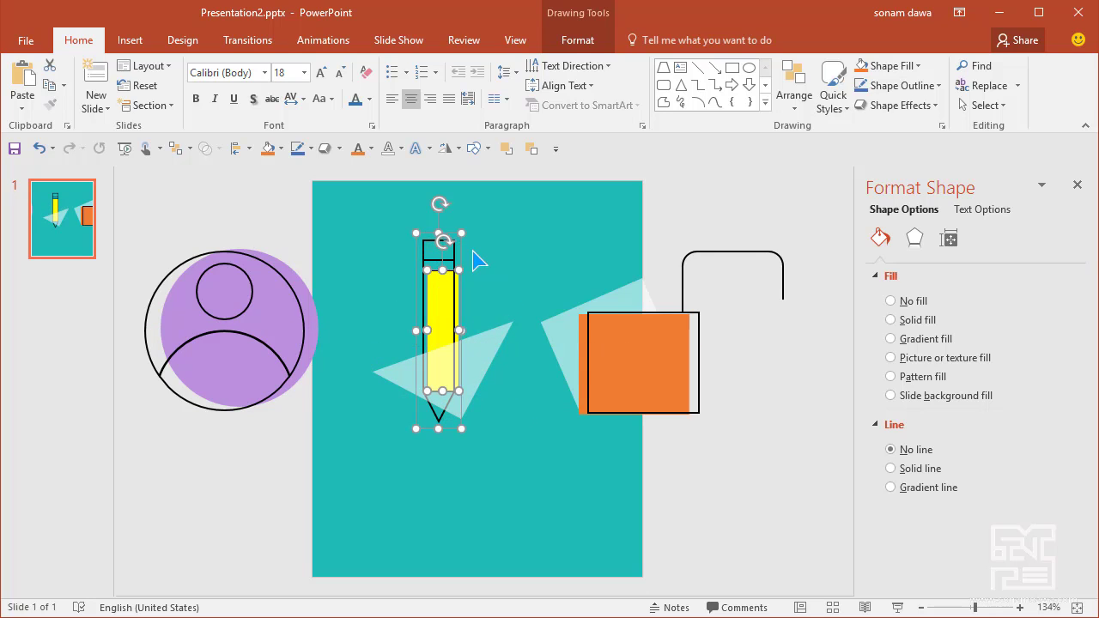
Group the pencil's body and outline, then tilt the pencil to about 45 degrees.
right_click(445, 284)
mouse_move(513, 384)
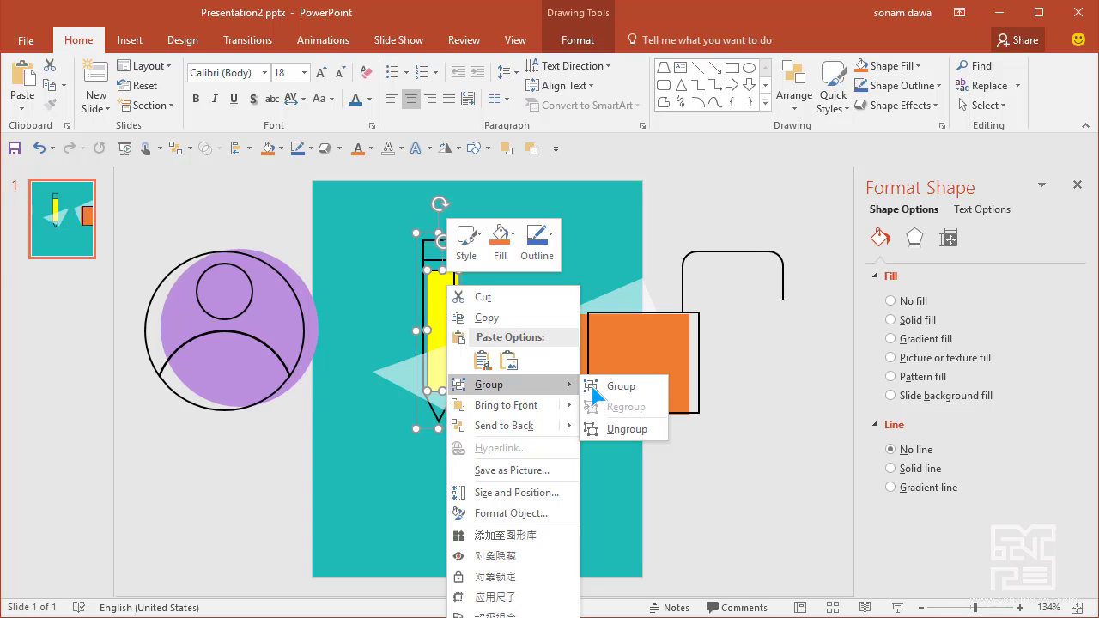
left_click(596, 388)
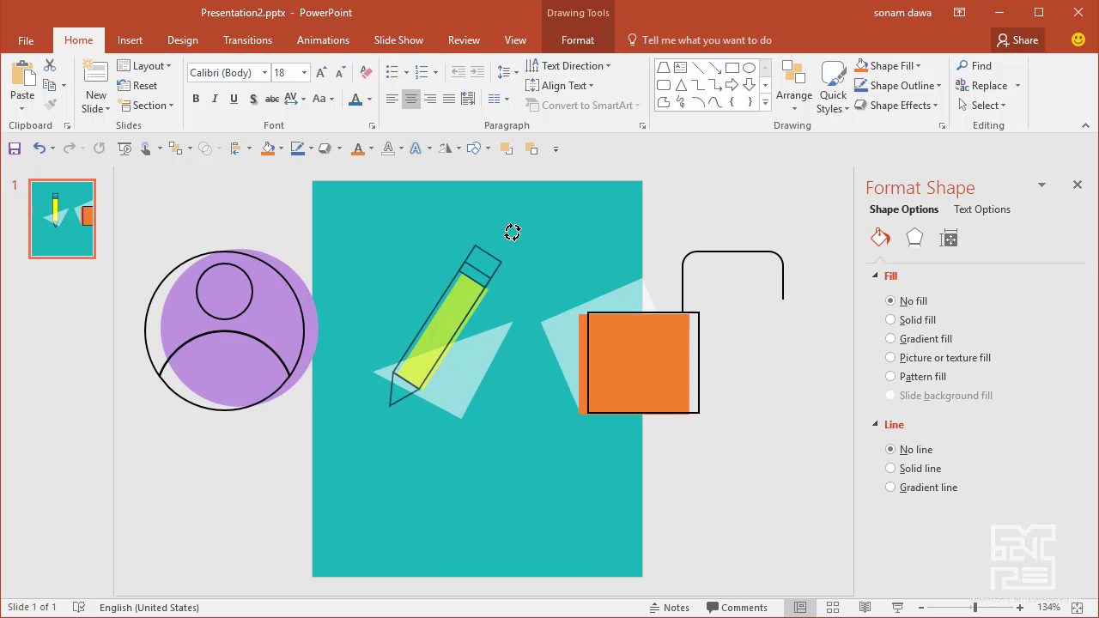
mouse_move(443, 203)
left_mouse_down()
mouse_move(529, 241)
mouse_move(507, 222)
left_mouse_up()
left_click_drag(482, 282, 508, 295)
left_click_drag(527, 226, 554, 246)
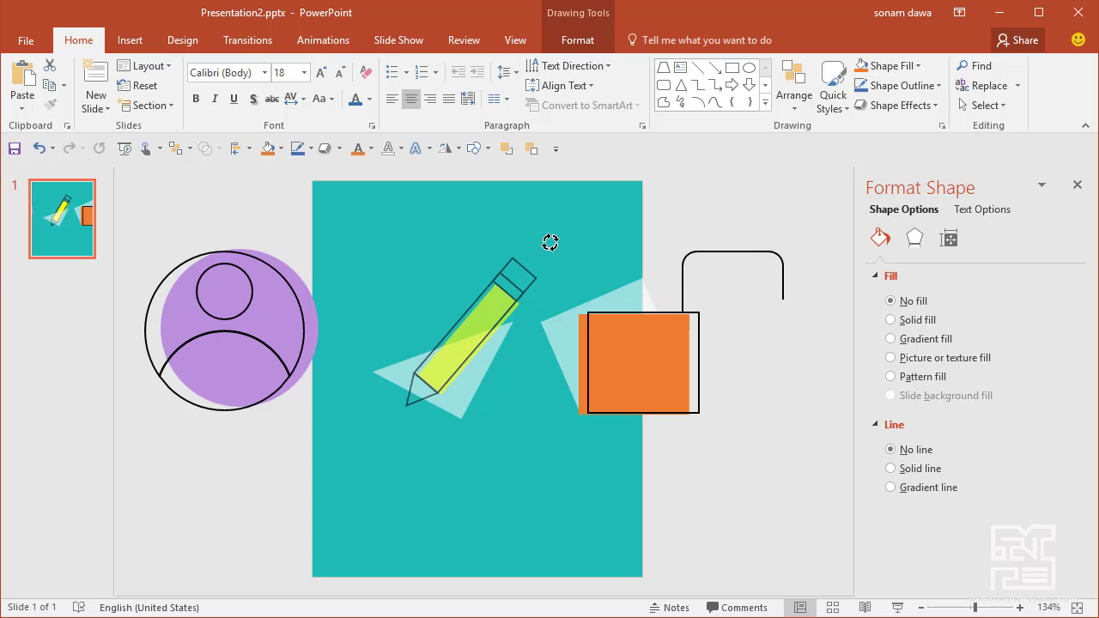
Level the beam triangle's top edge under the pencil, then marquee-select the lock shapes.
left_click(455, 393)
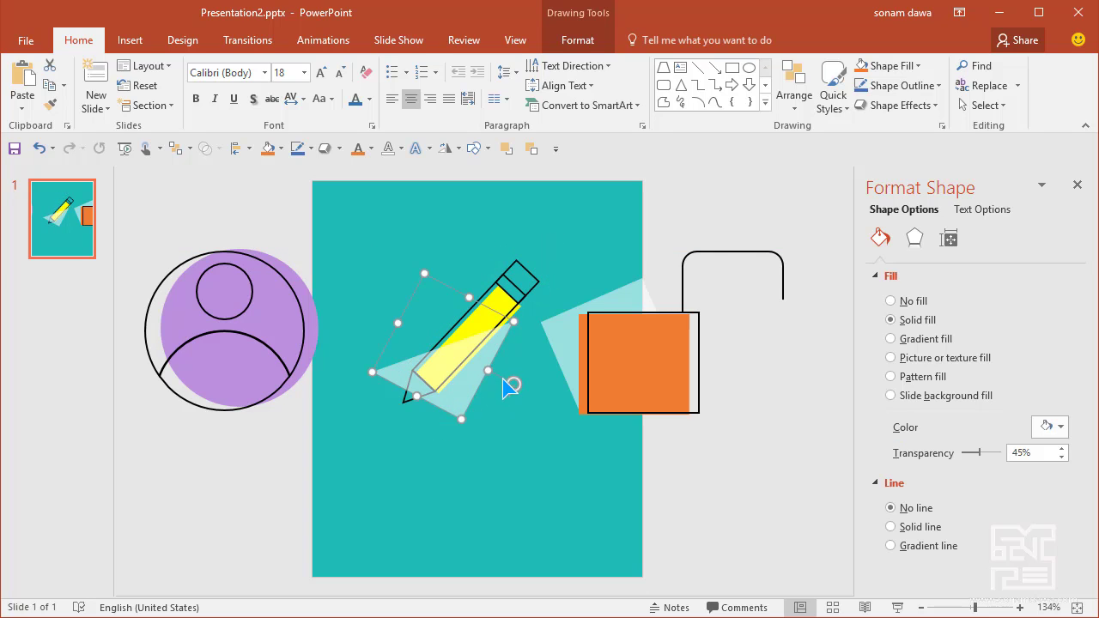
left_click_drag(512, 387, 498, 420)
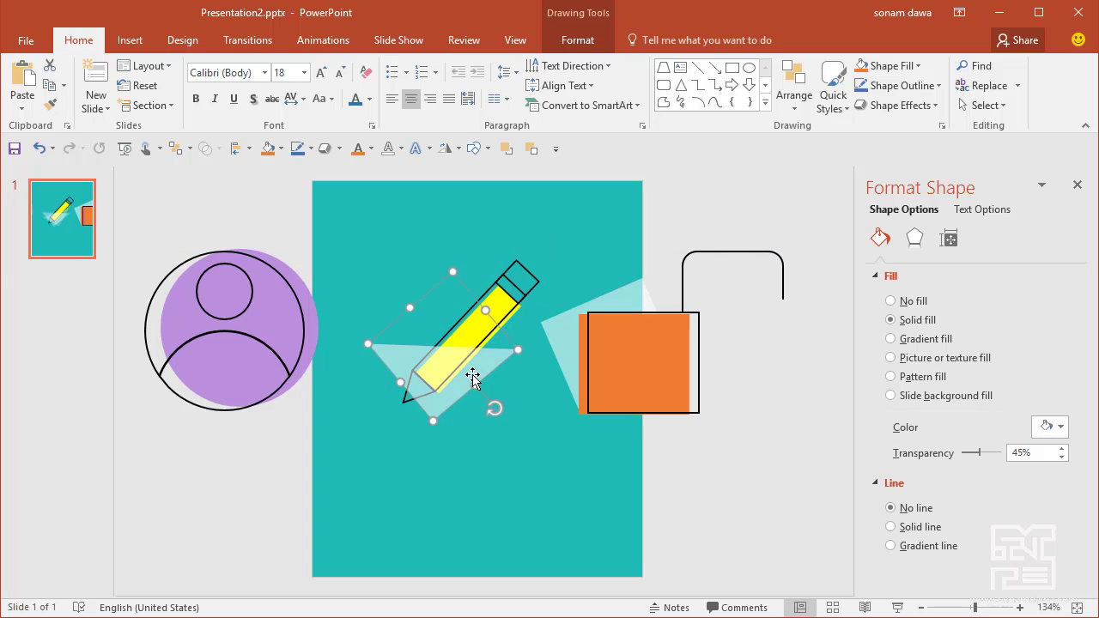
left_click_drag(467, 375, 499, 346)
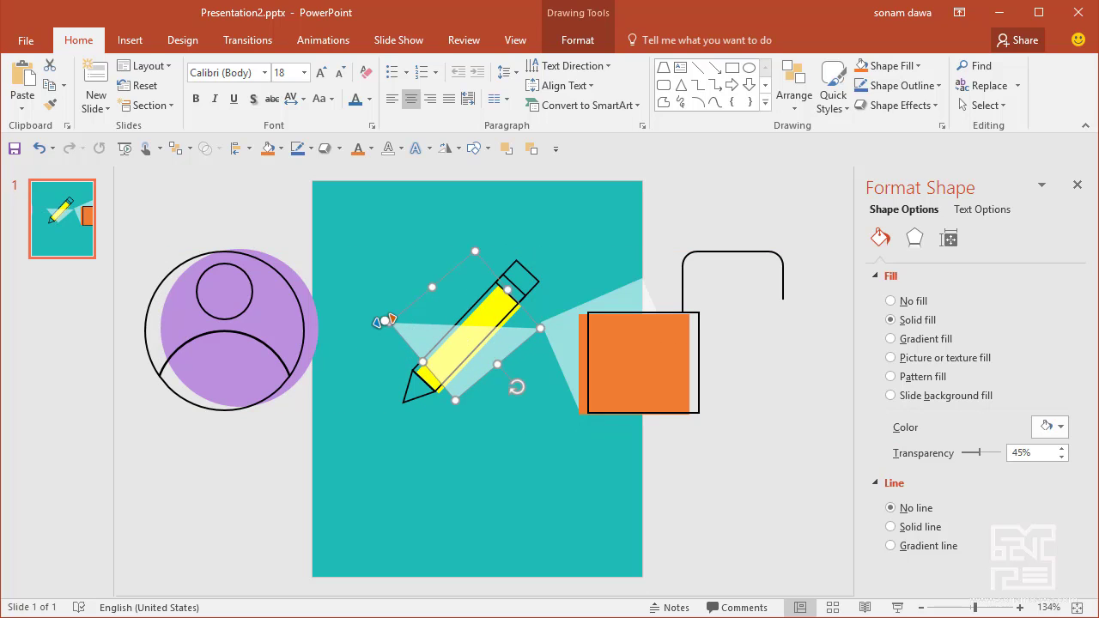
left_click_drag(382, 322, 377, 320)
left_click(750, 512)
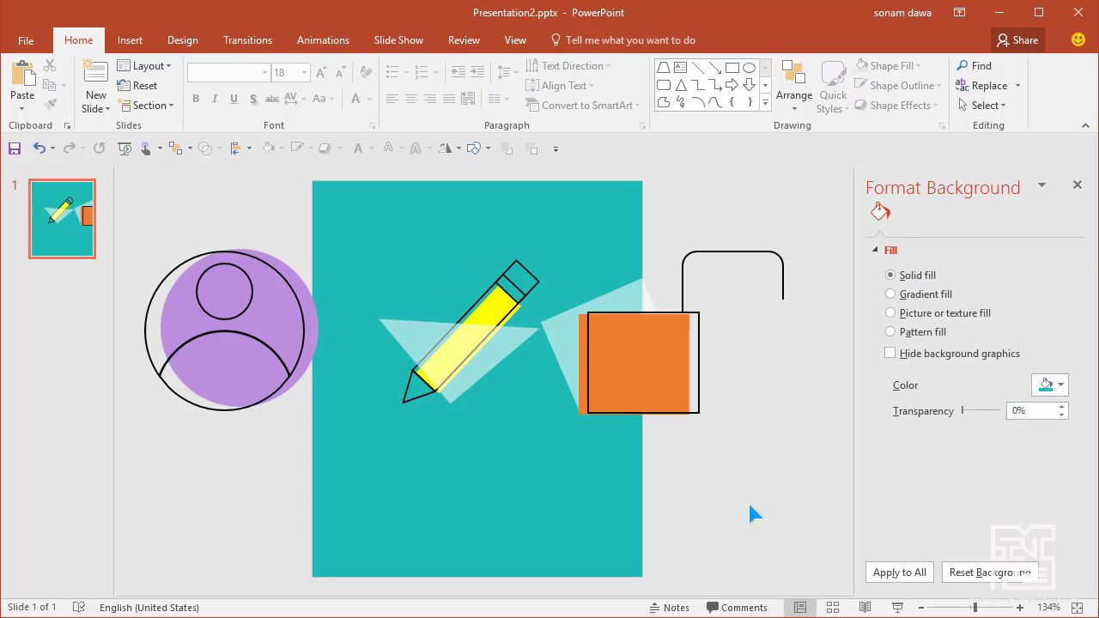
left_click_drag(807, 207, 539, 500)
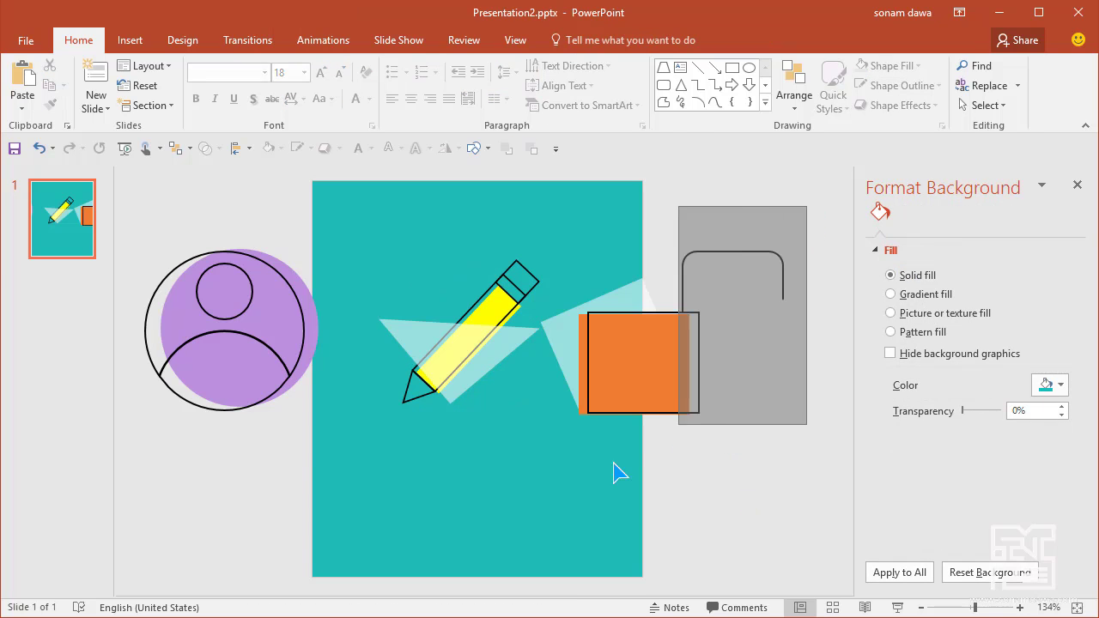
Group the lock's beam, orange square and shackle into one icon.
right_click(608, 303)
mouse_move(697, 41)
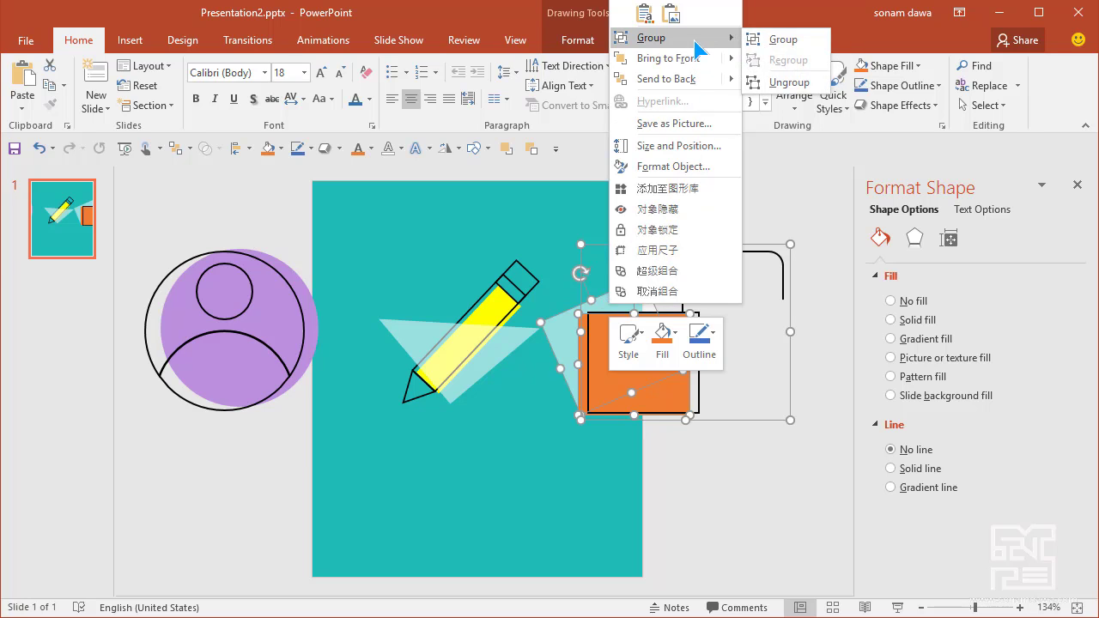
left_click(759, 38)
left_click_drag(588, 339, 679, 343)
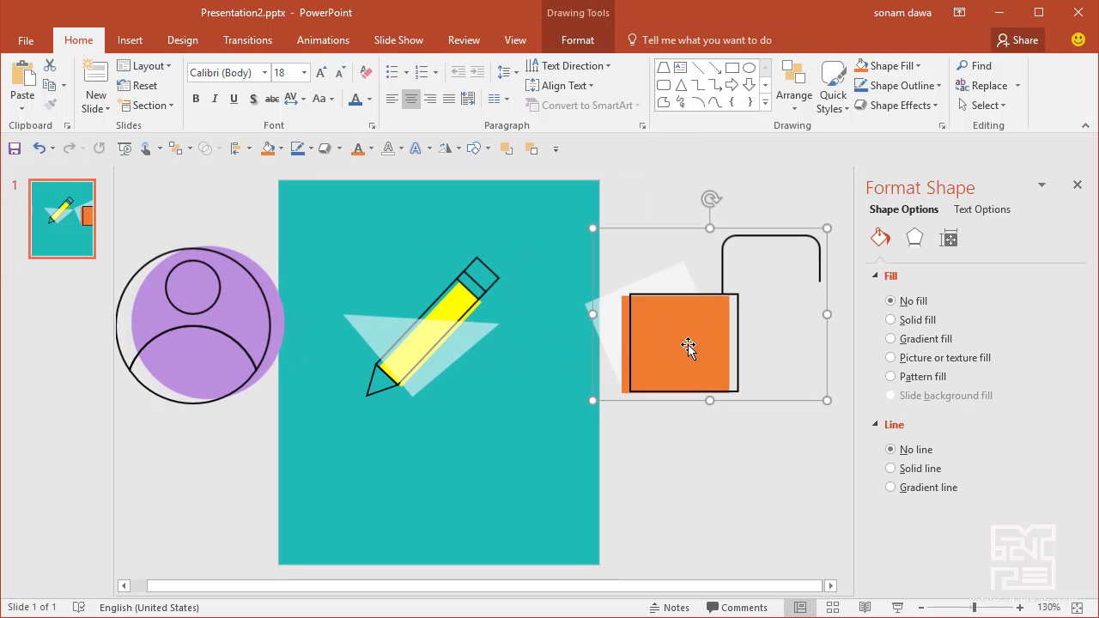
left_click(527, 247)
Group all the pencil shapes into one icon and move it into place.
left_click_drag(515, 228, 363, 469)
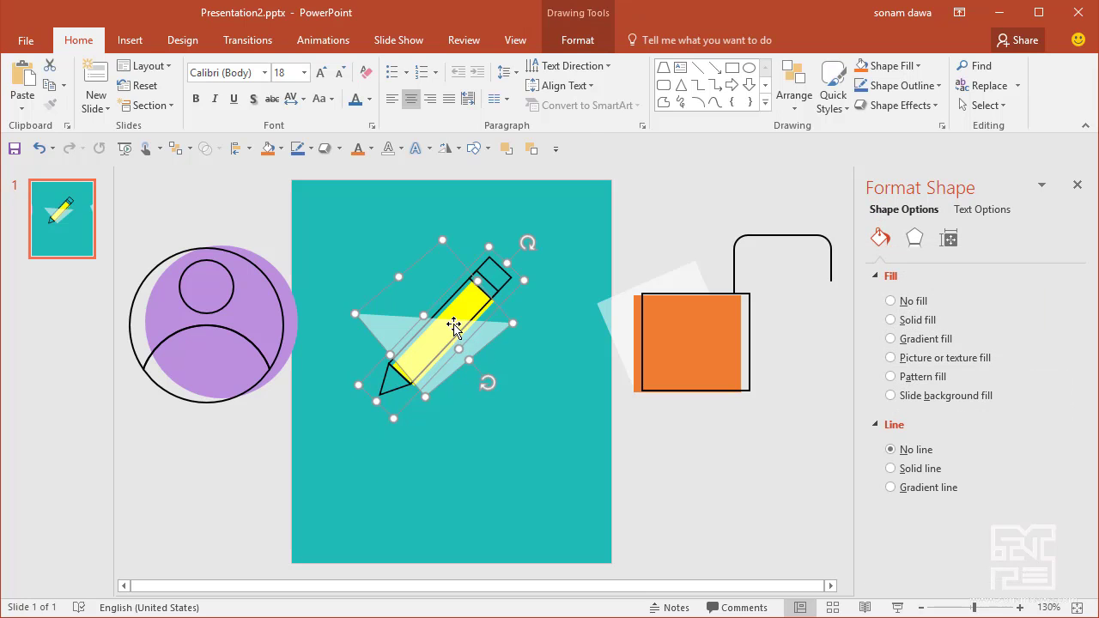
right_click(456, 325)
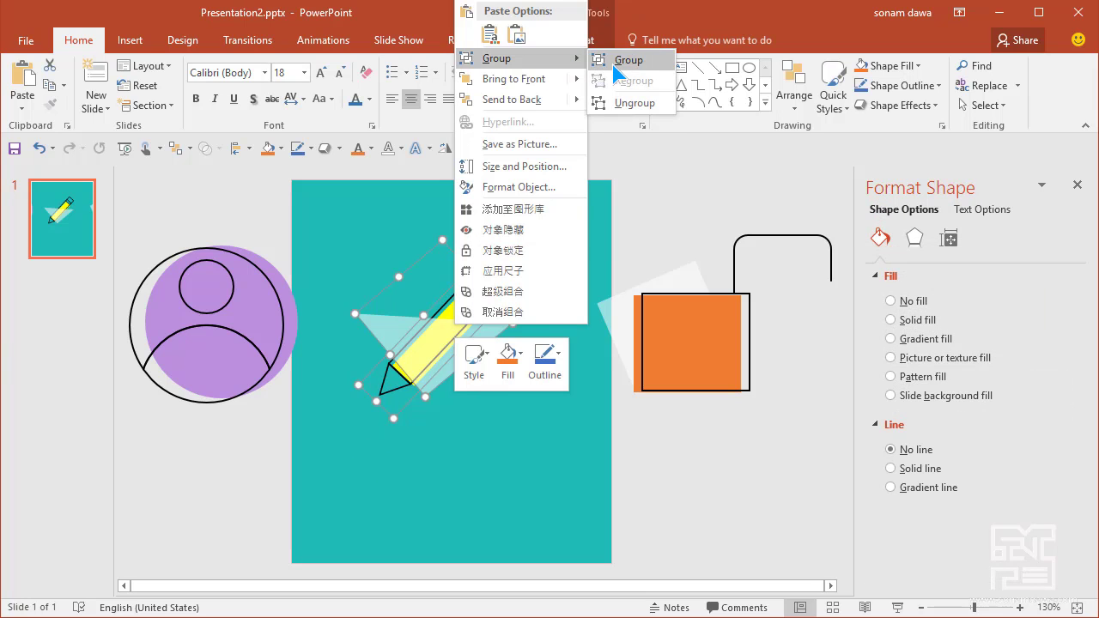
left_click(617, 58)
mouse_move(434, 359)
left_mouse_down()
mouse_move(534, 374)
mouse_move(438, 418)
left_mouse_up()
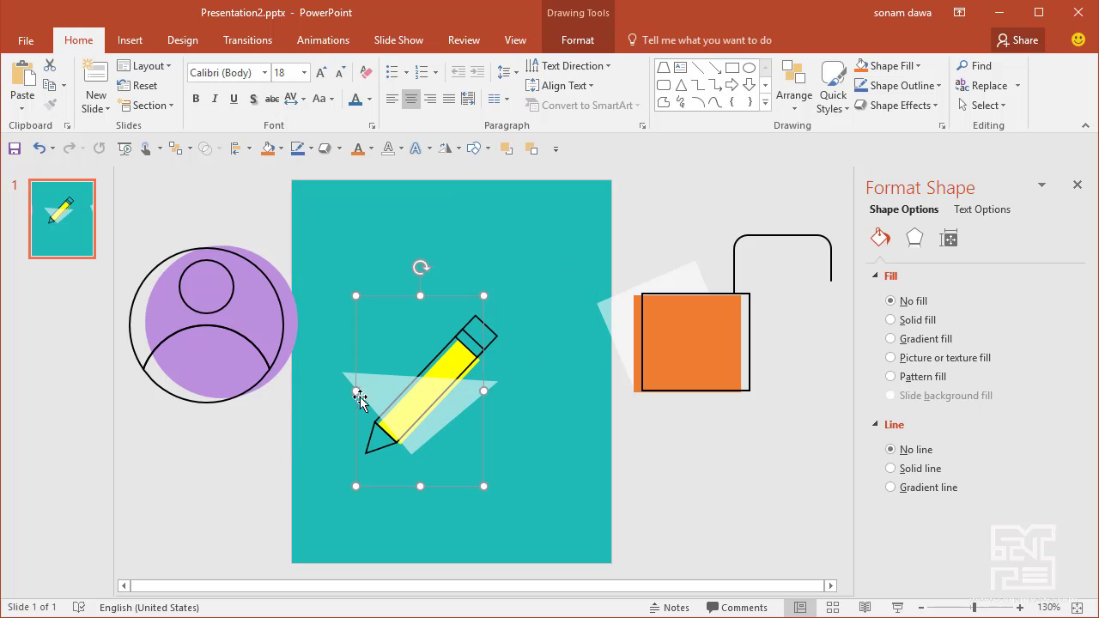
left_click(349, 200)
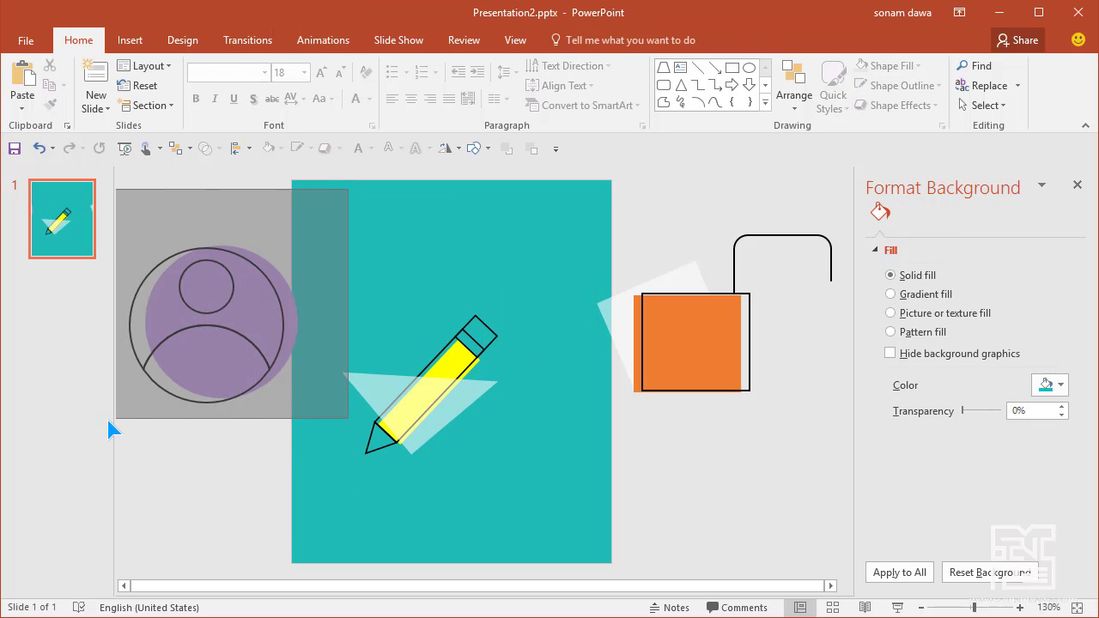
Group the person icon's shapes together with its lavender circle.
left_click_drag(350, 190, 115, 422)
right_click(232, 301)
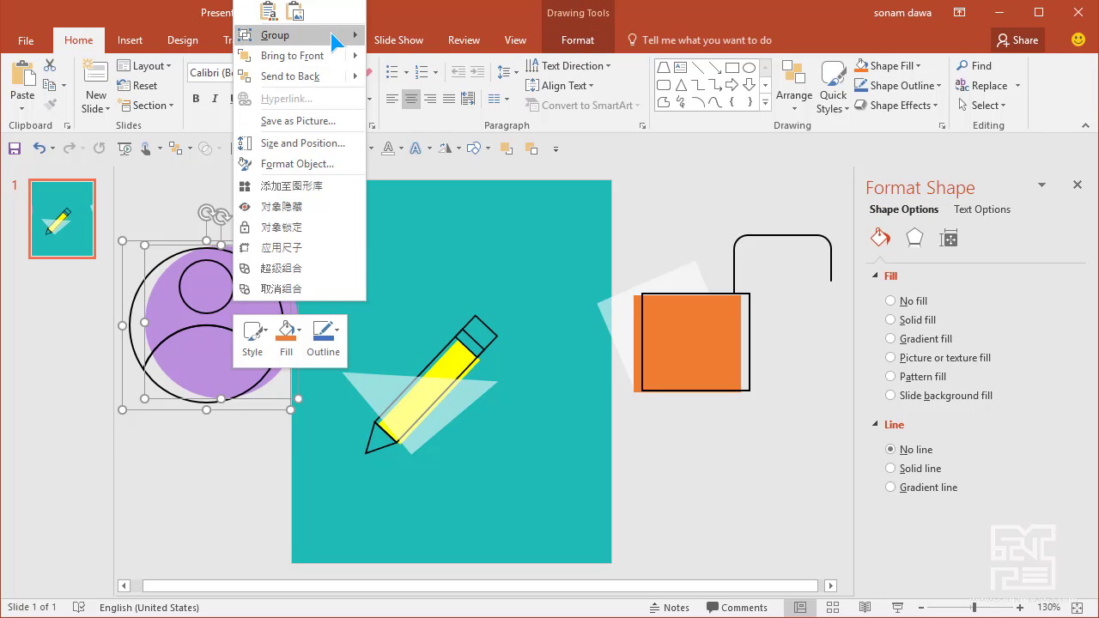
mouse_move(330, 35)
left_click(399, 35)
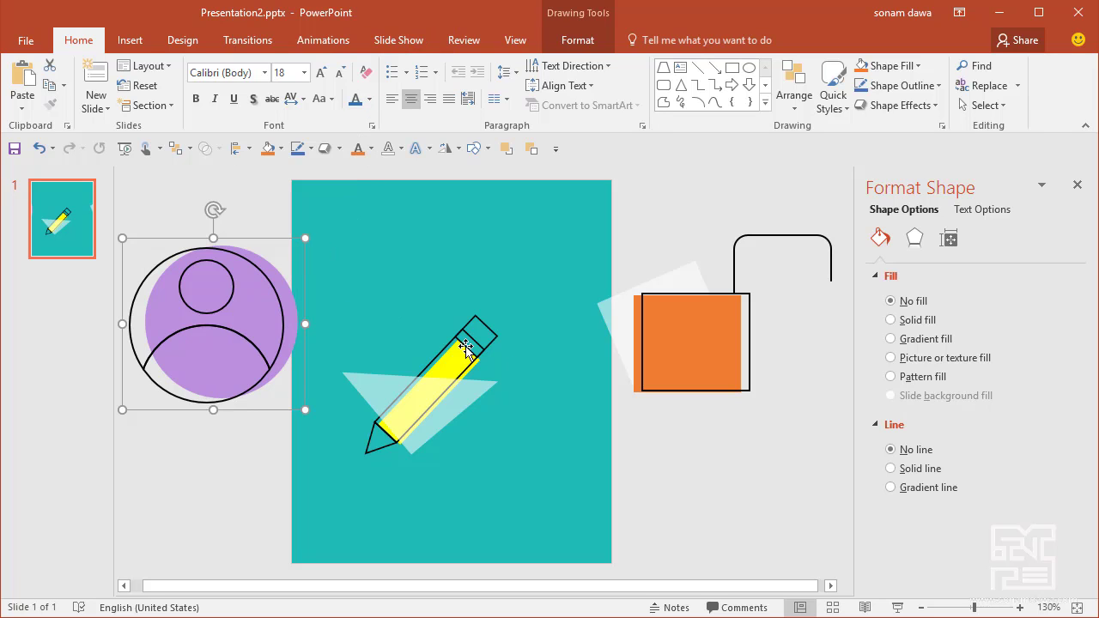
scroll(525, 377, "down", 5)
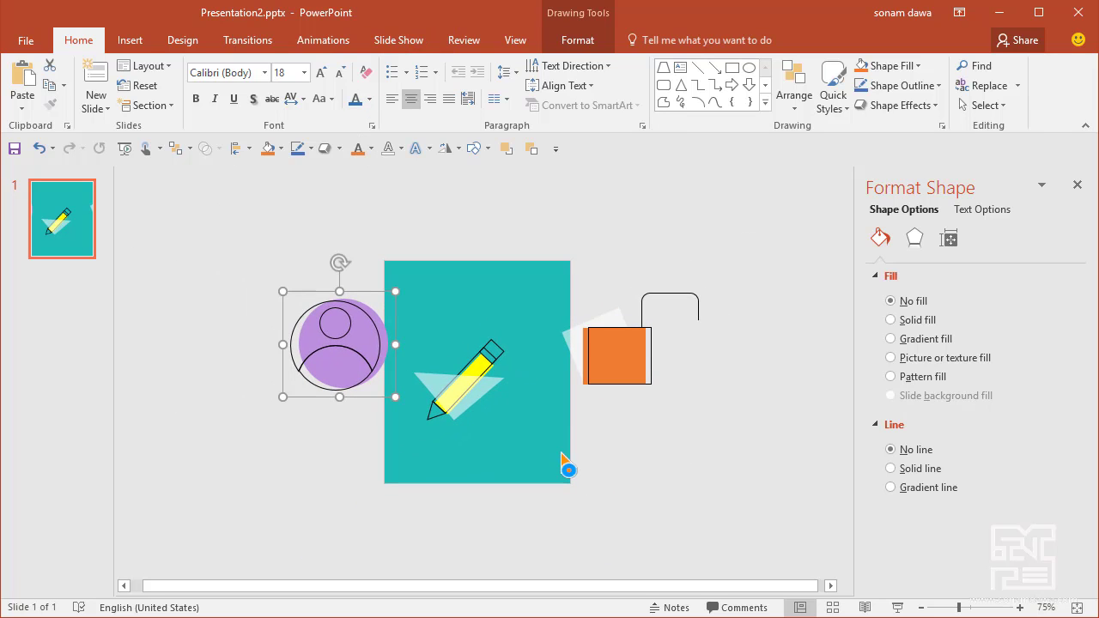
Move the person, pencil and lock icons lower and shrink all three together.
left_click_drag(378, 342, 372, 431)
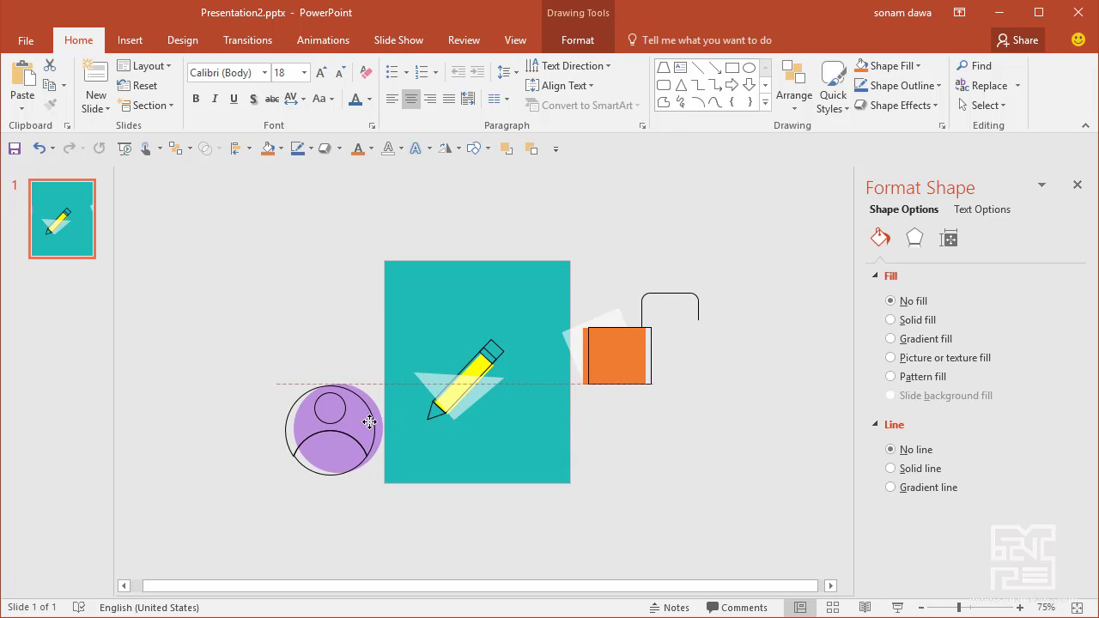
left_click_drag(445, 399, 447, 452)
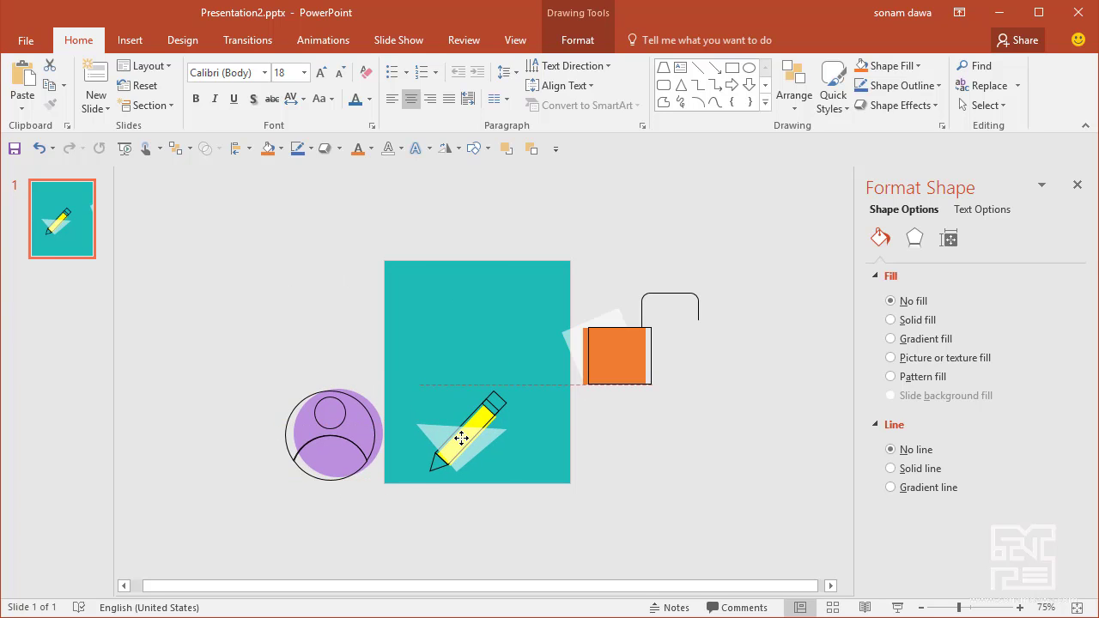
left_click_drag(624, 355, 602, 443)
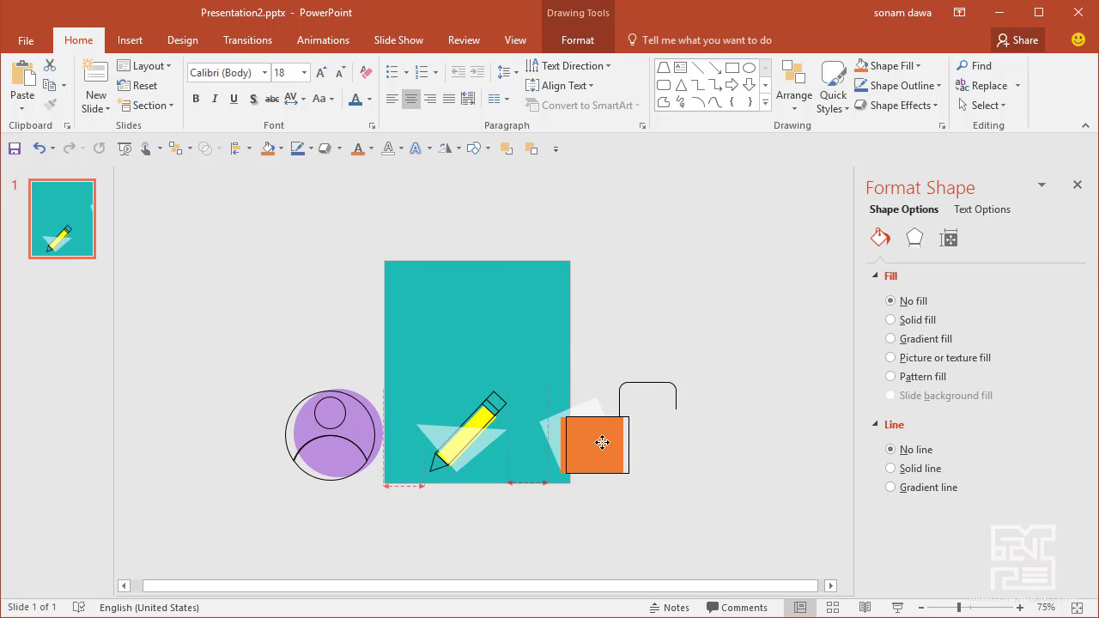
left_click_drag(754, 331, 245, 526)
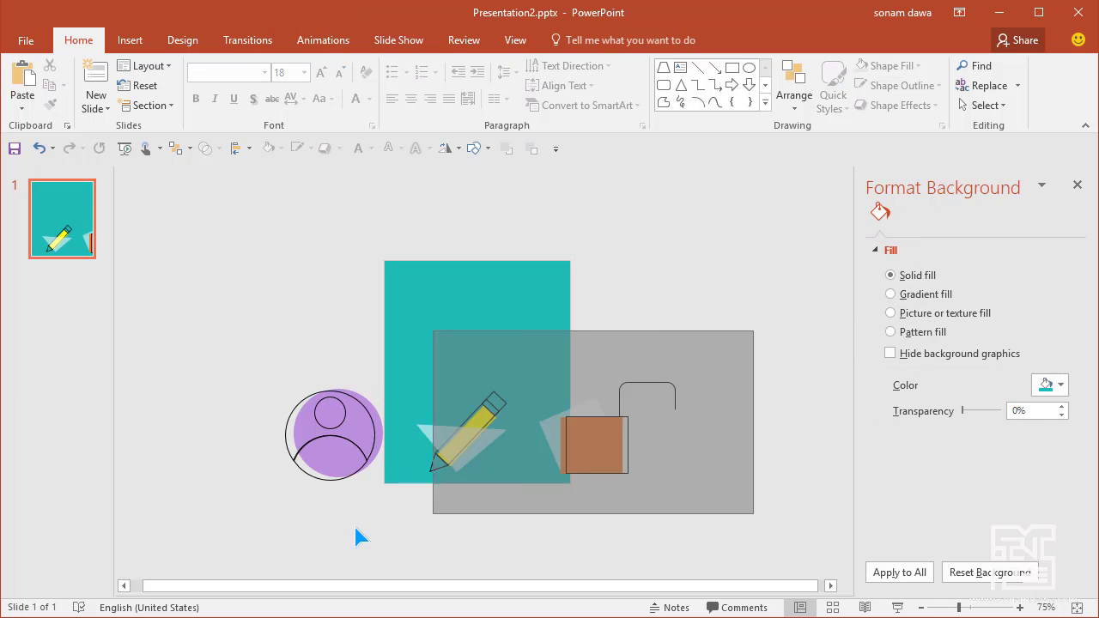
mouse_move(677, 376)
left_mouse_down()
mouse_move(616, 409)
mouse_move(601, 436)
left_mouse_up()
left_click(239, 457)
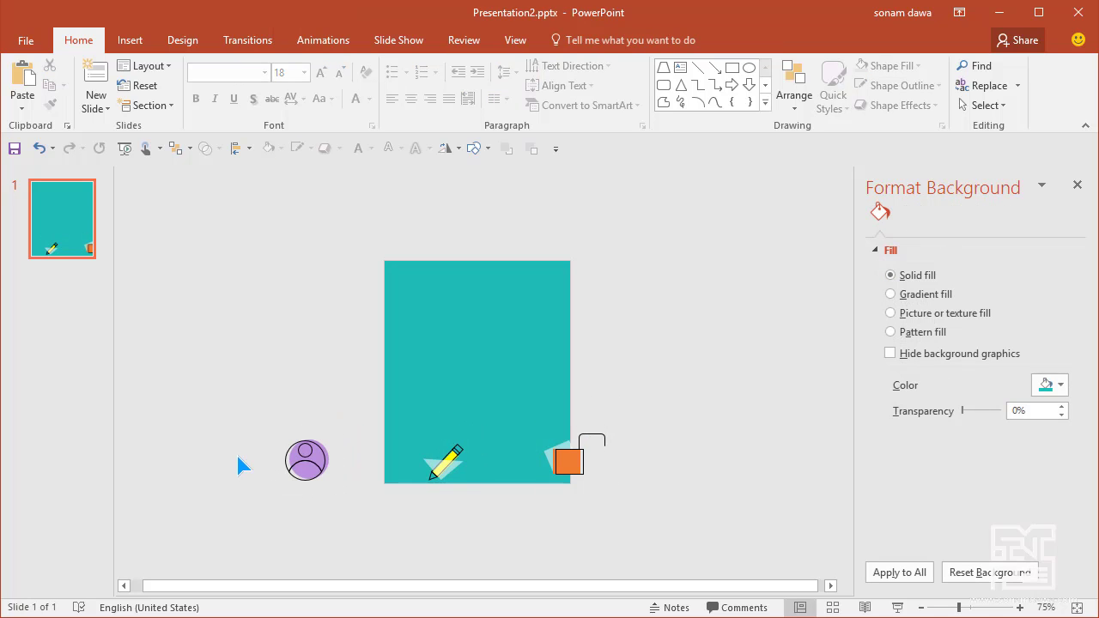
Line up the person, pencil and lock icons side by side at the slide's bottom.
left_click_drag(310, 464, 507, 455)
left_click(470, 459)
left_click_drag(399, 457, 410, 441)
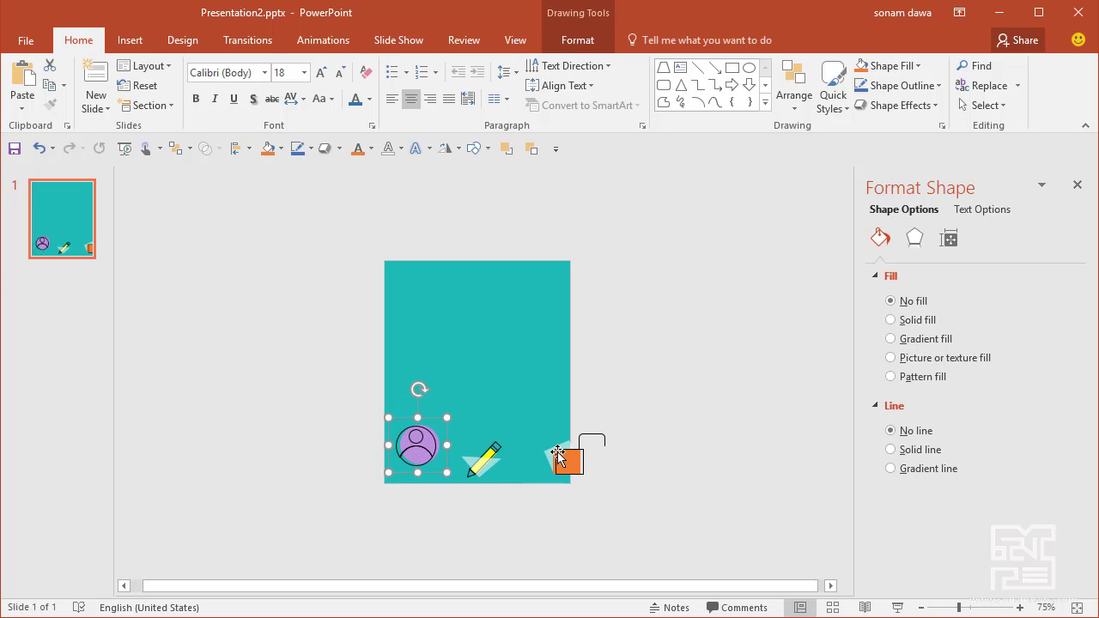
left_click_drag(570, 454, 472, 446)
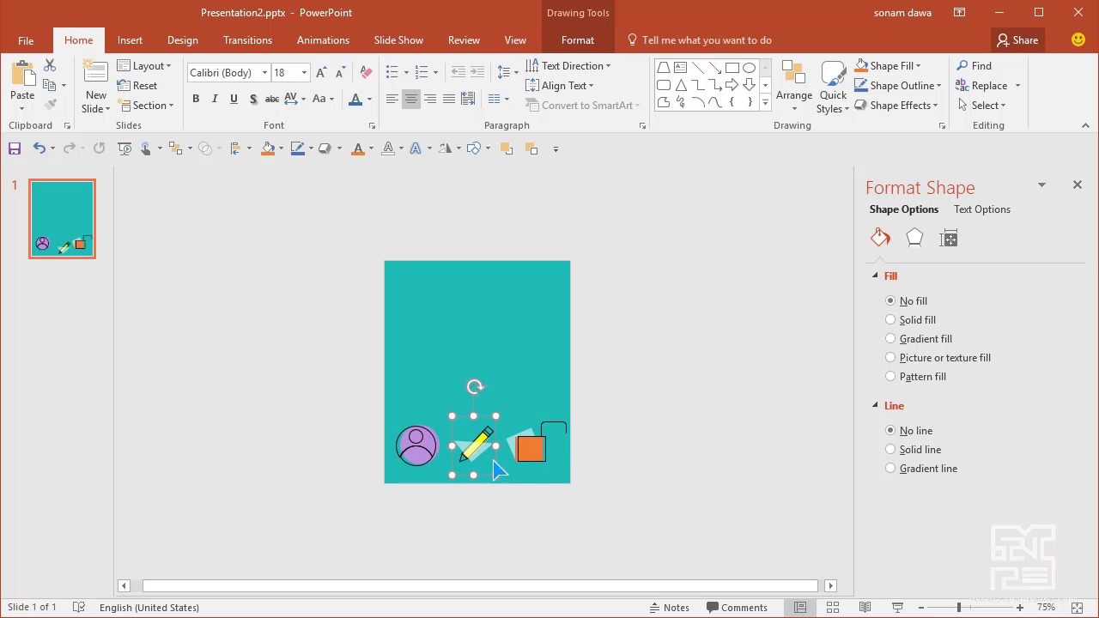
Shrink the lock icon slightly and nudge the three icons into rough positions.
scroll(573, 495, "up", 5)
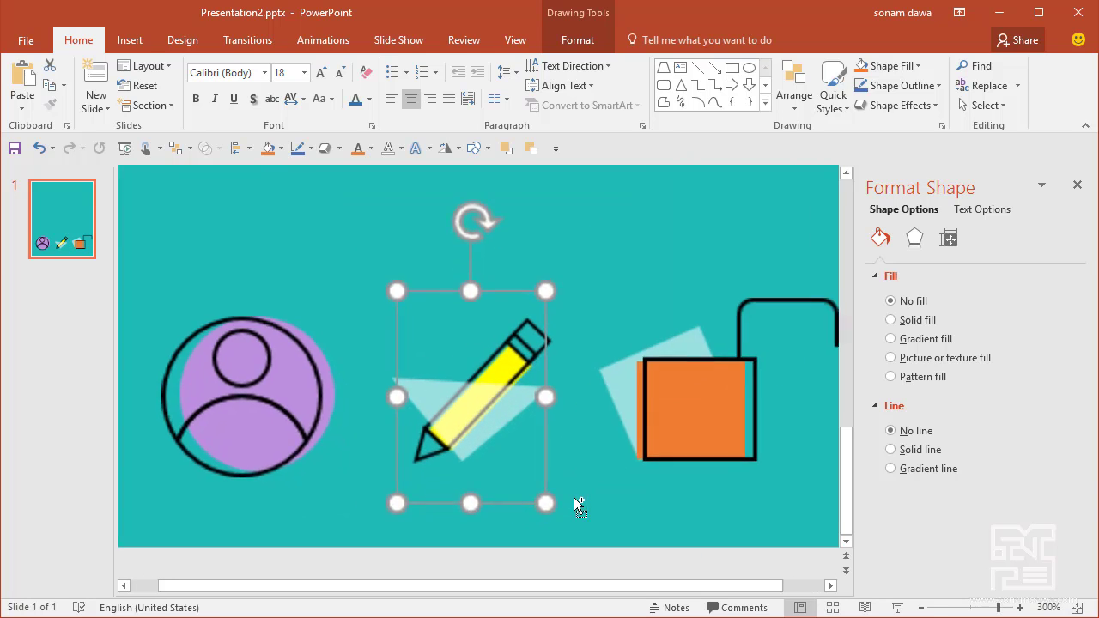
scroll(675, 424, "down", 3)
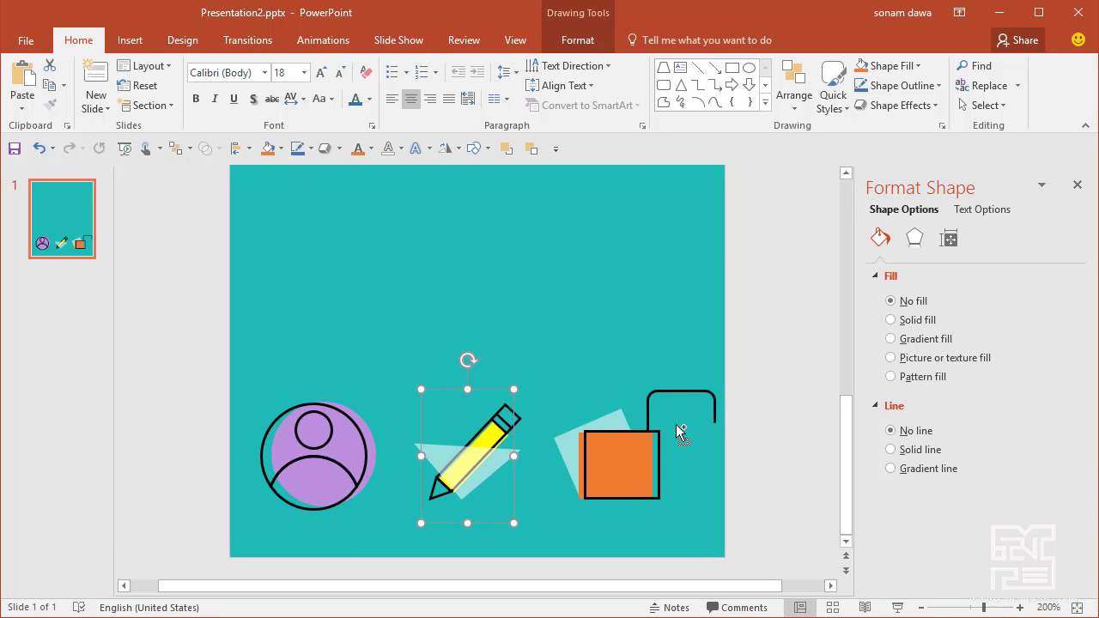
left_click(632, 450)
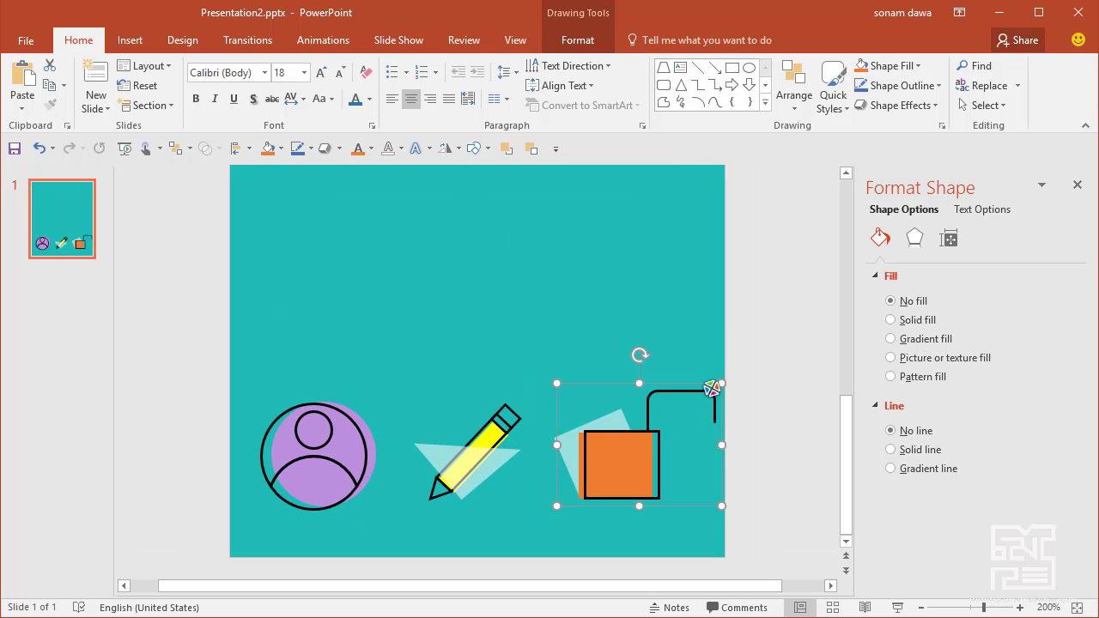
left_click_drag(719, 387, 674, 416)
left_click_drag(609, 458, 619, 462)
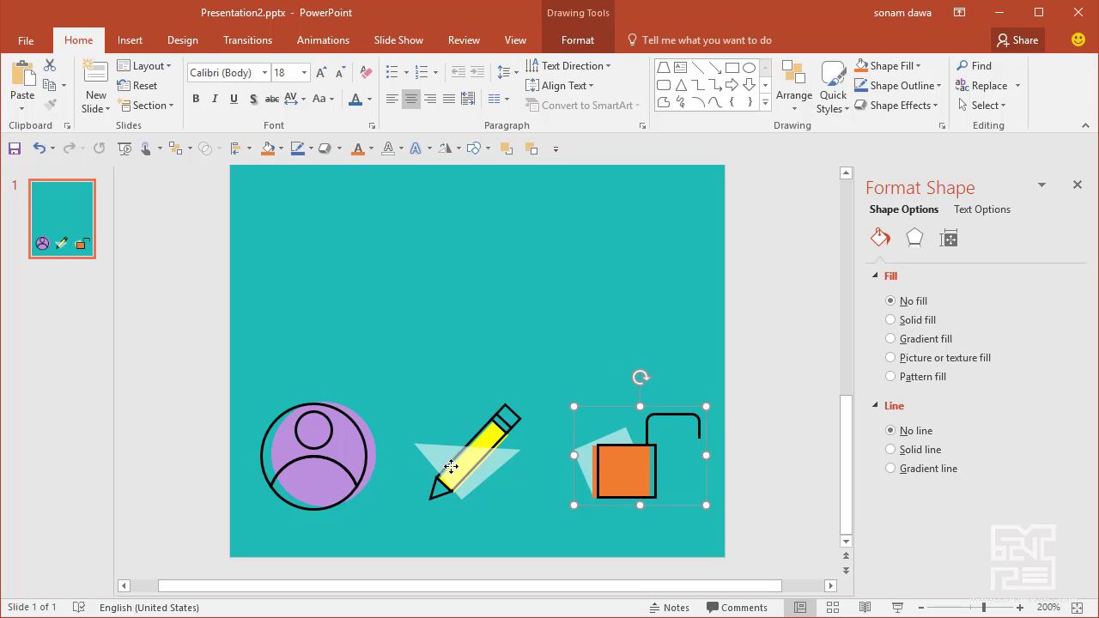
left_click_drag(451, 466, 456, 467)
left_click(346, 473)
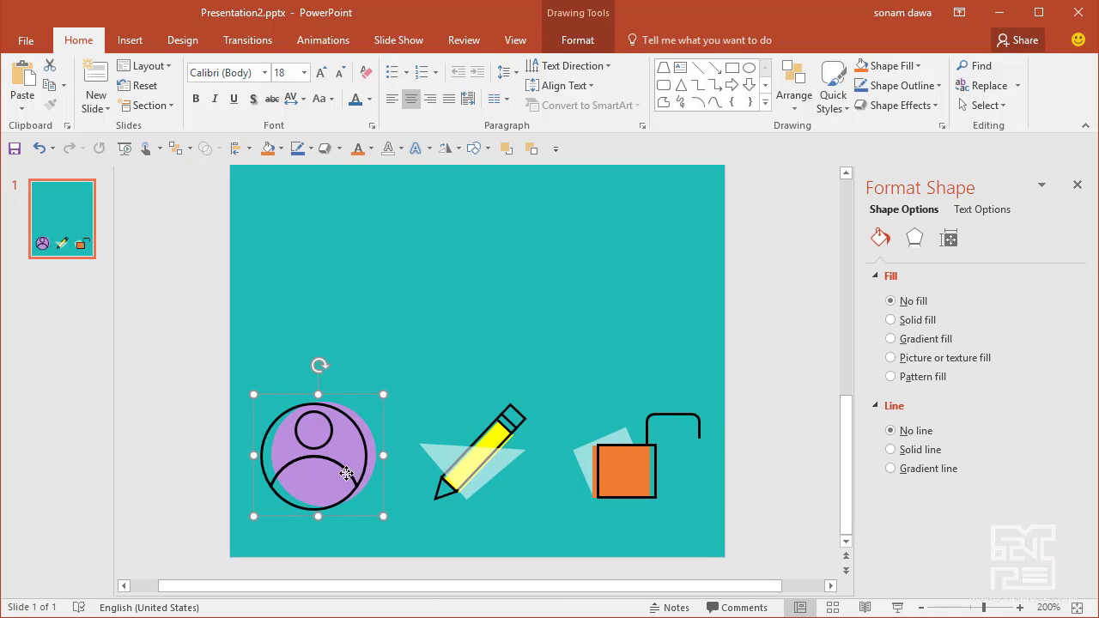
left_click_drag(346, 473, 351, 474)
Align the three icons on their middles and distribute them horizontally.
left_click(759, 393)
left_click_drag(759, 368, 139, 587)
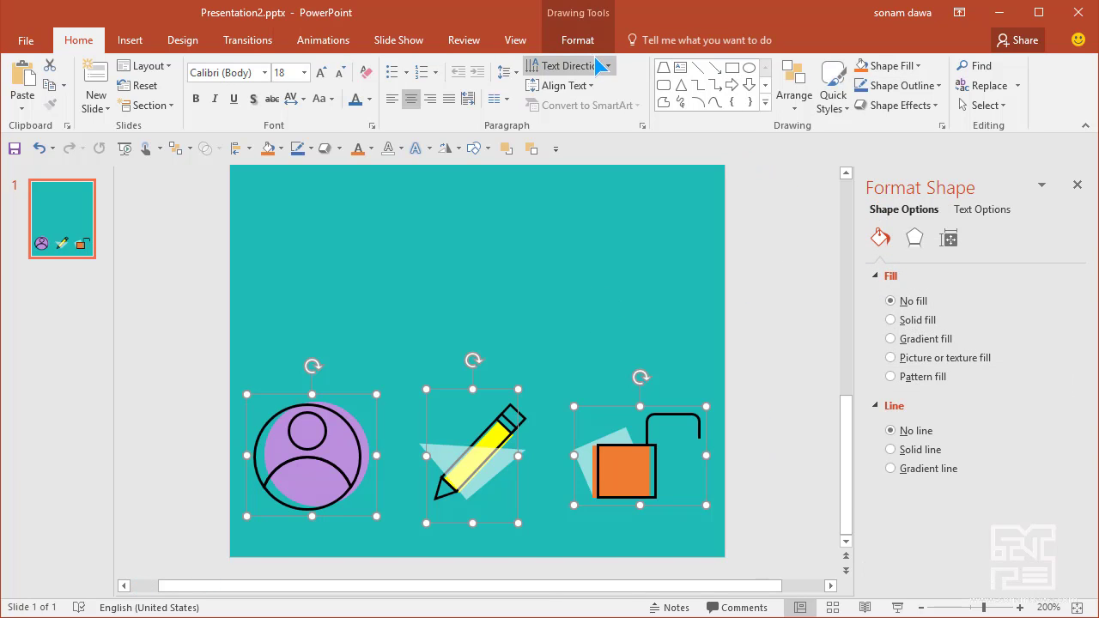
left_click(579, 39)
left_click(880, 66)
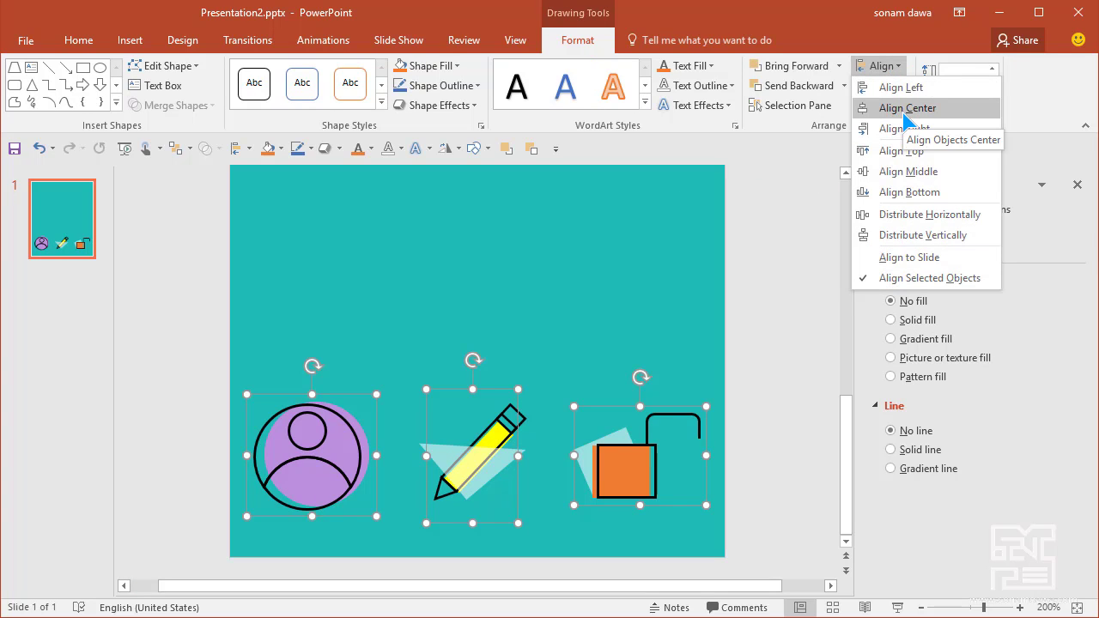
left_click(912, 171)
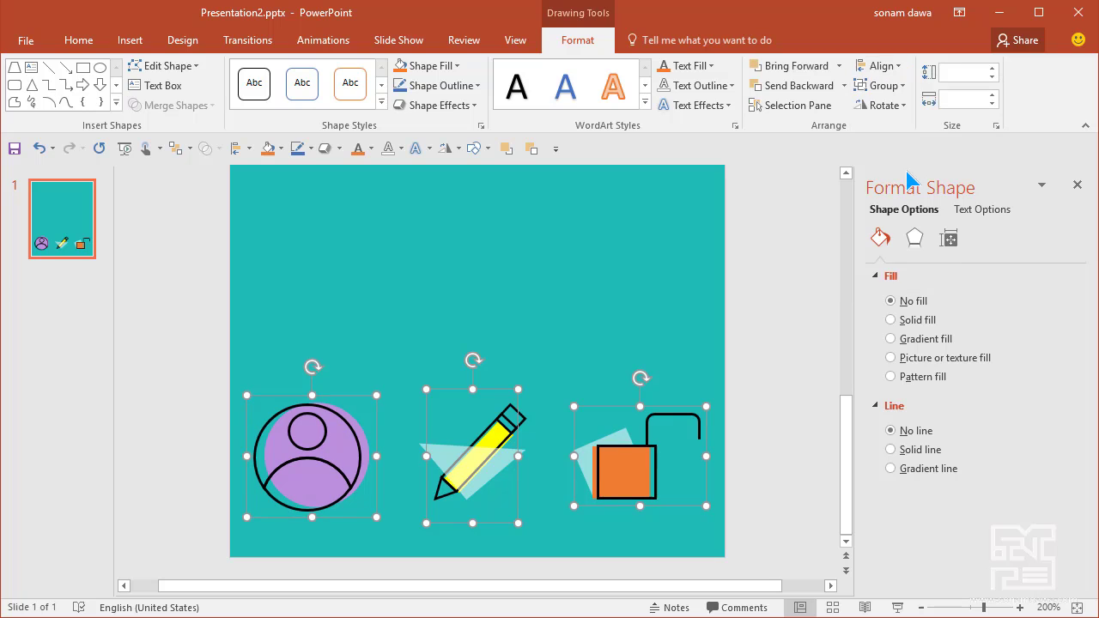
left_click(894, 69)
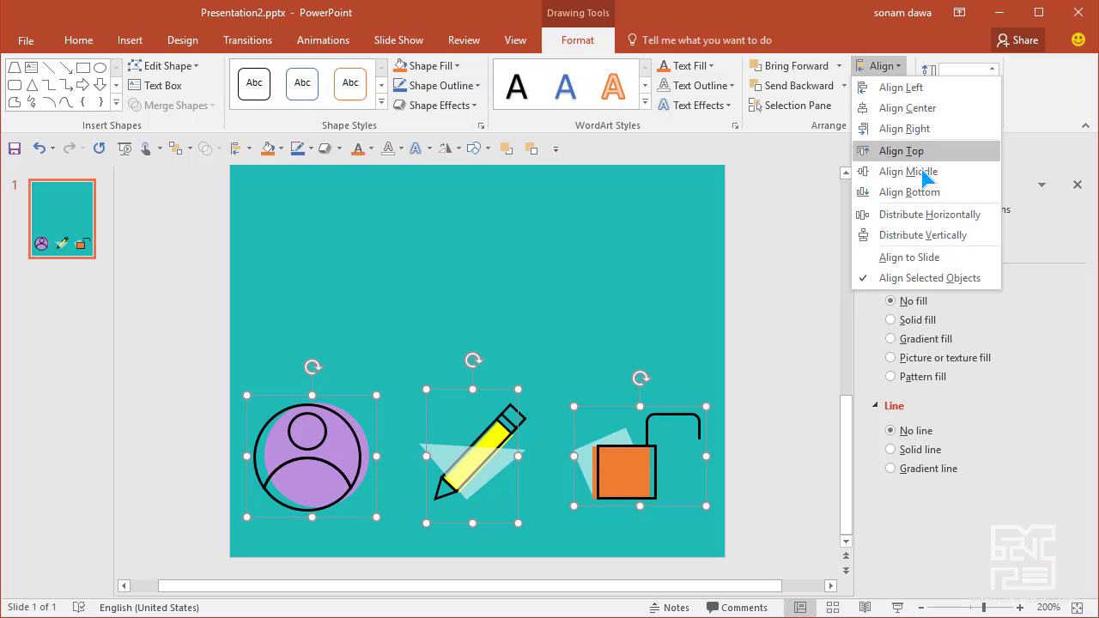
left_click(942, 216)
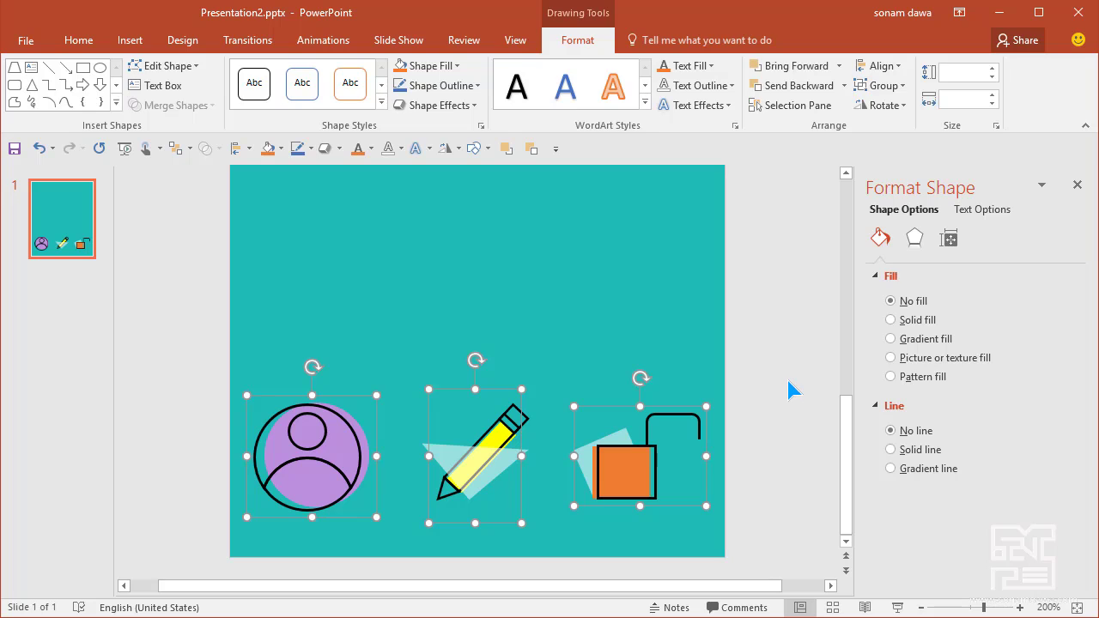
left_click(745, 331)
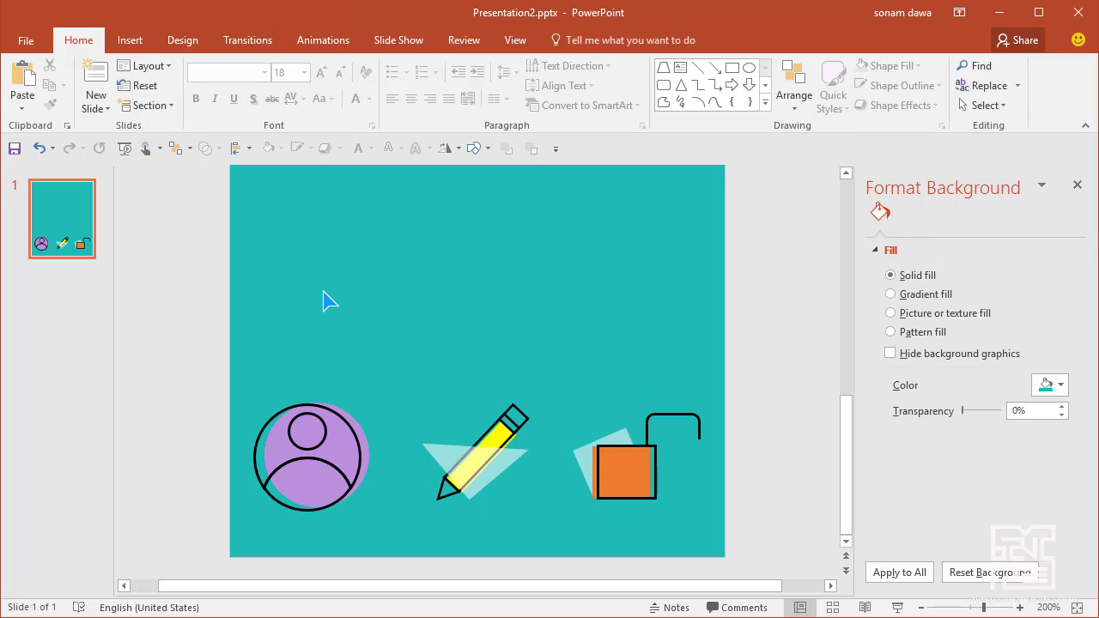
scroll(529, 272, "down", 7)
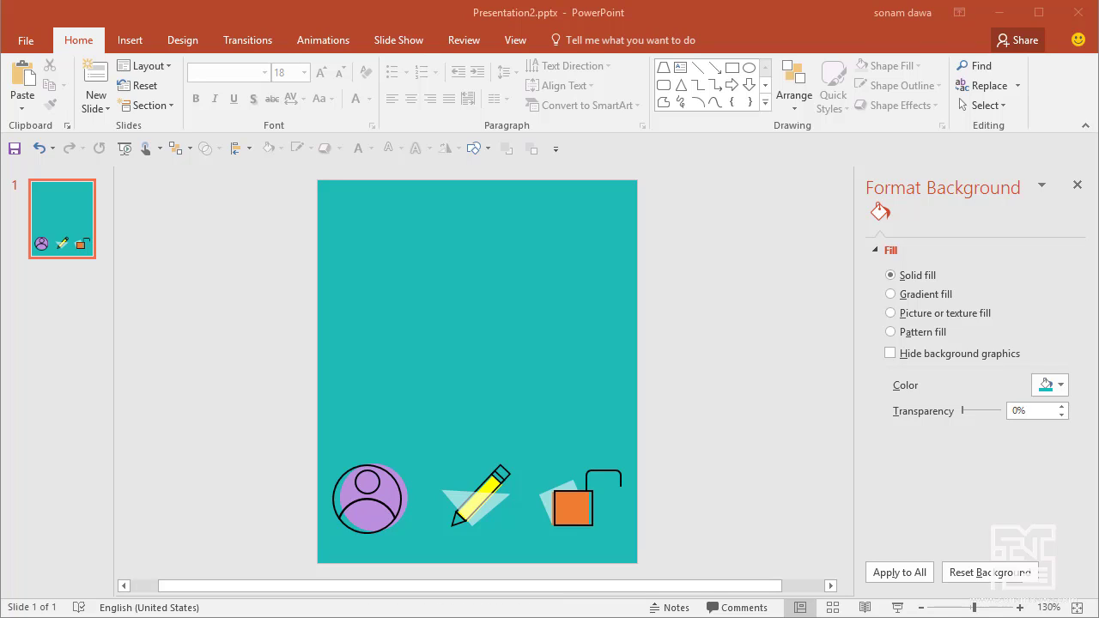
left_click(492, 269)
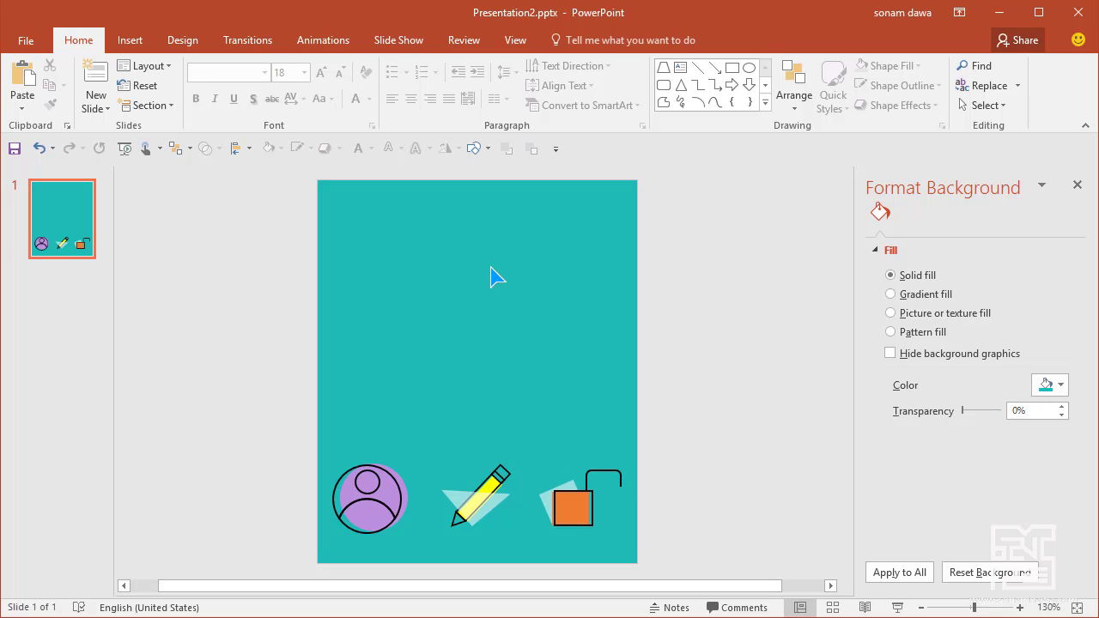
Paste the Tibetan title, body text with channel link, and SUBSCRIBE line, nudging the title into place.
key("ctrl+v")
left_click(480, 202)
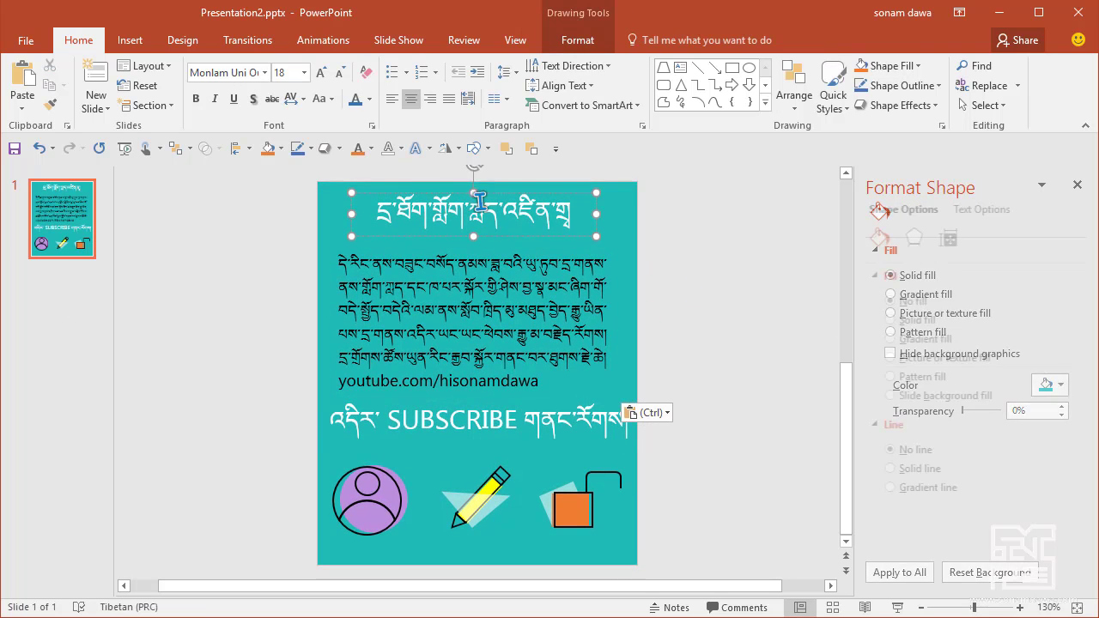
left_click_drag(437, 197, 443, 196)
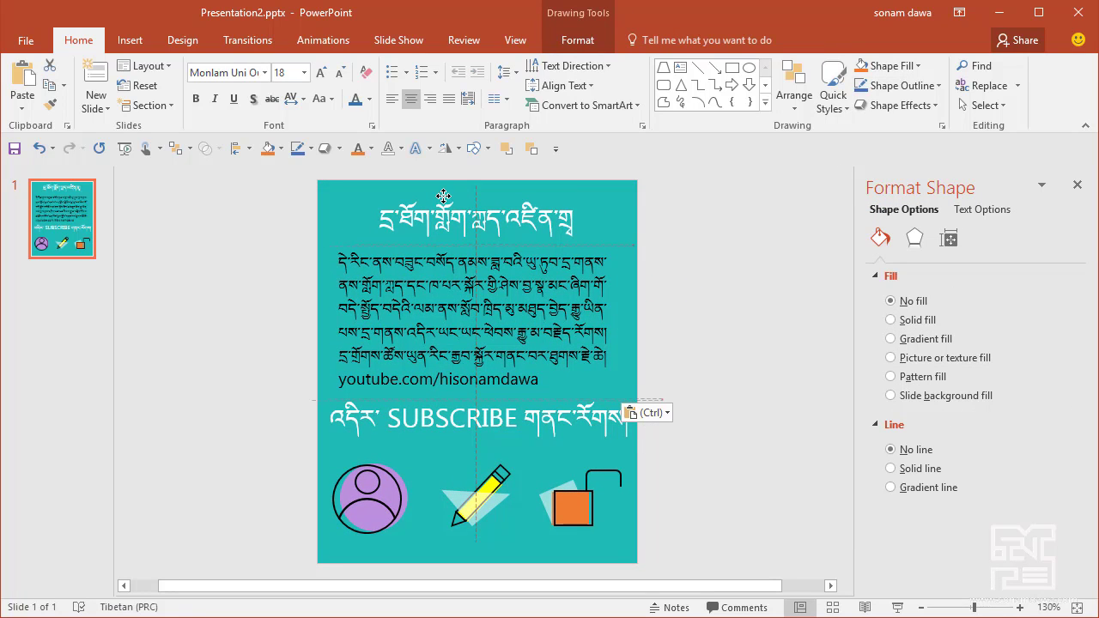
left_click(474, 285)
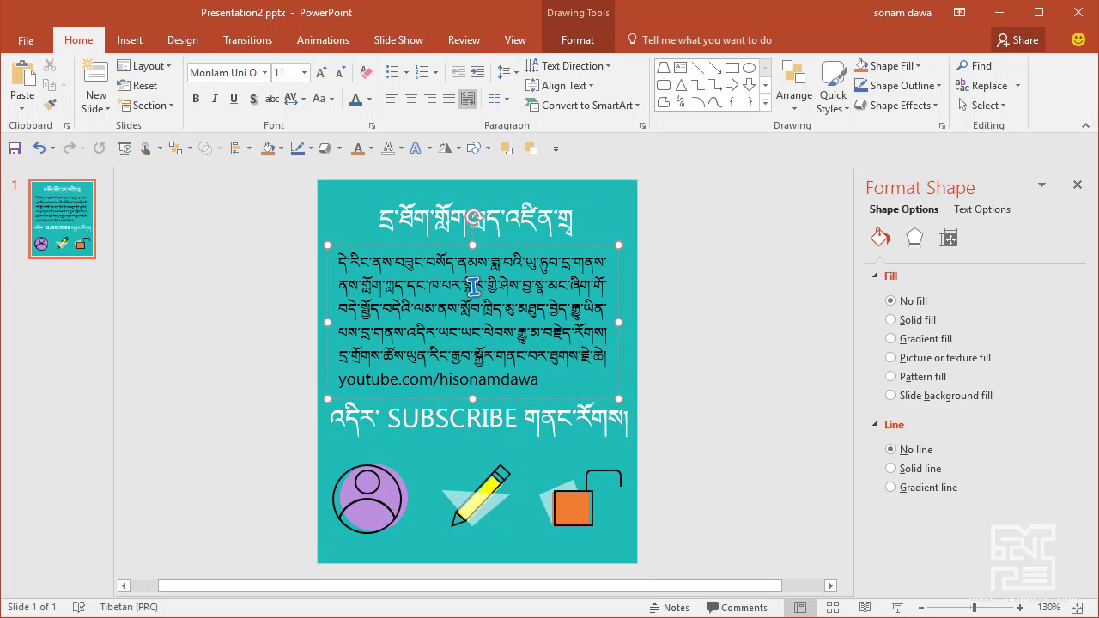
left_click(462, 421)
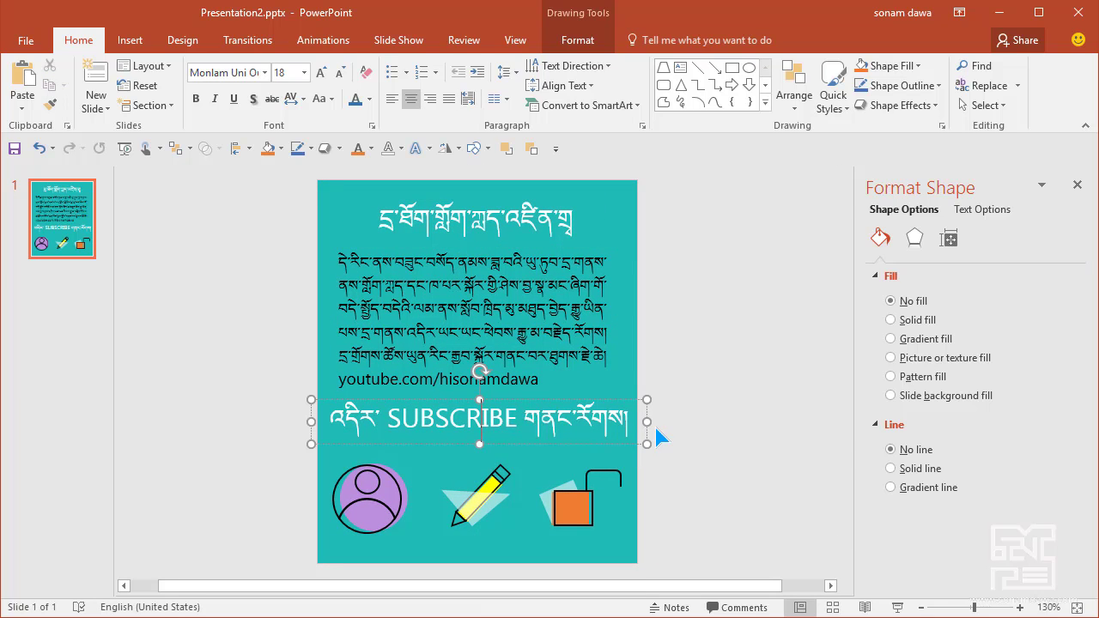
left_click(673, 375)
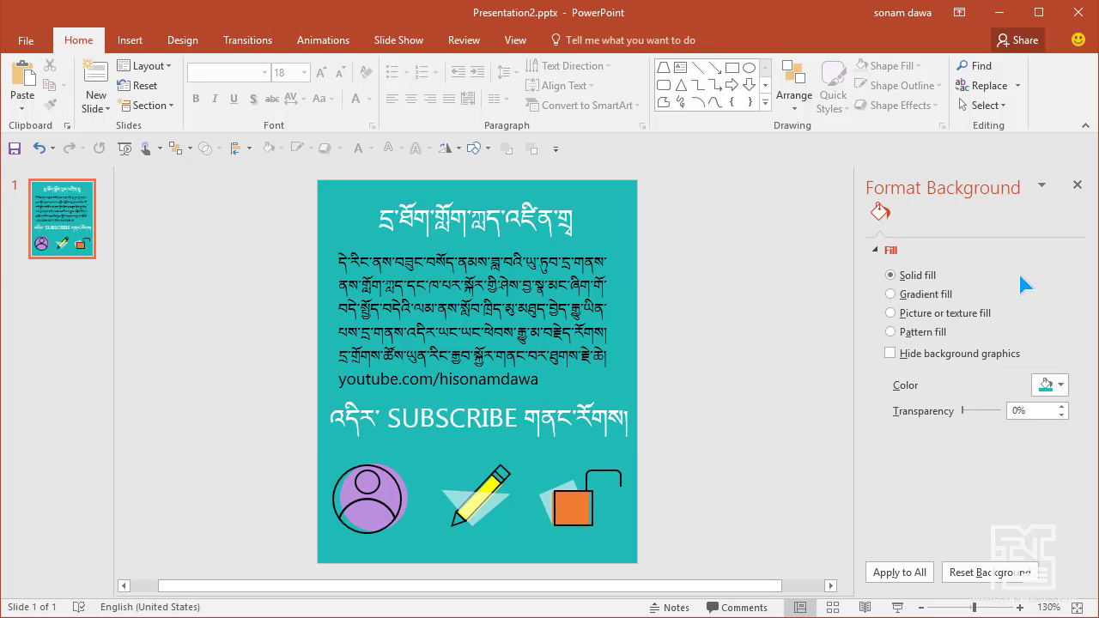
Draw a rounded rectangle over the SUBSCRIBE word and shift it slightly into position.
left_click(663, 85)
left_click_drag(389, 397, 521, 436)
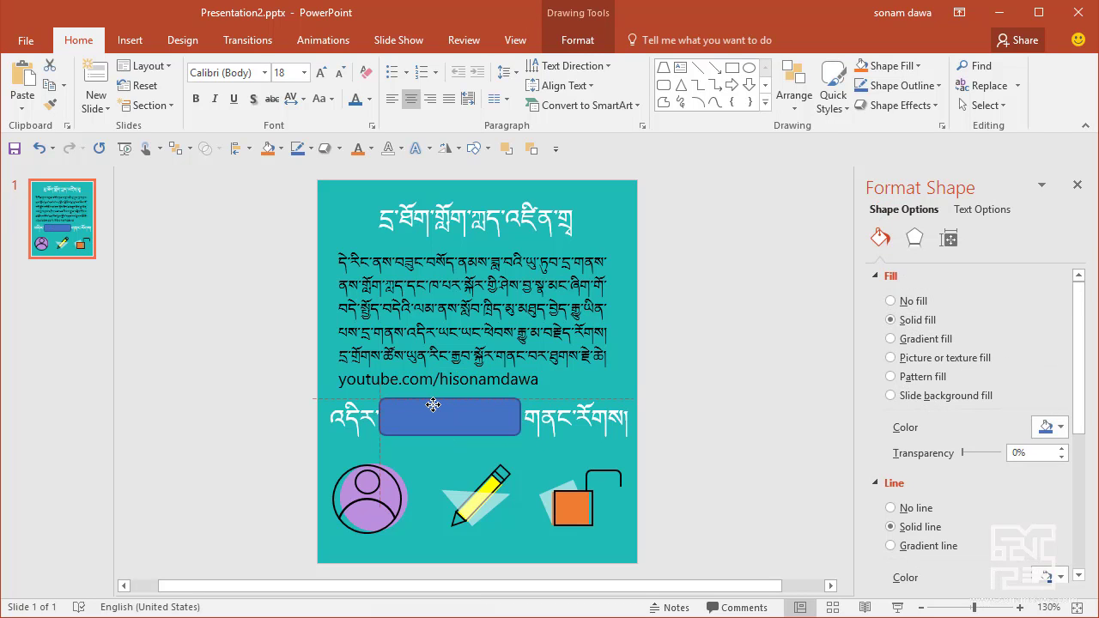
left_click(436, 405)
scroll(464, 421, "up", 2)
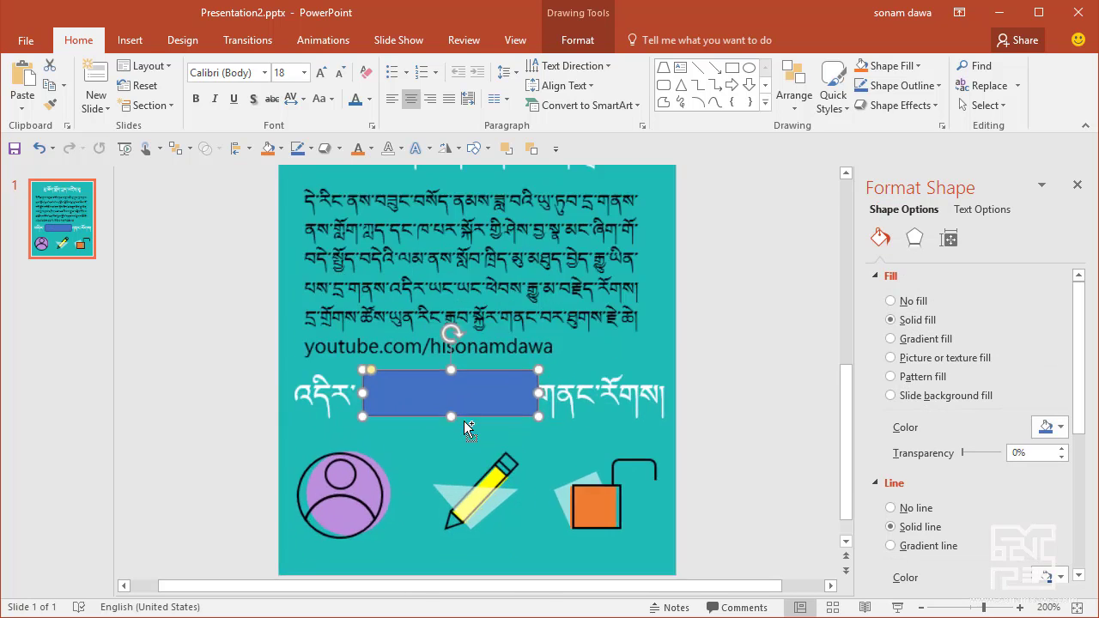
scroll(464, 421, "up", 3)
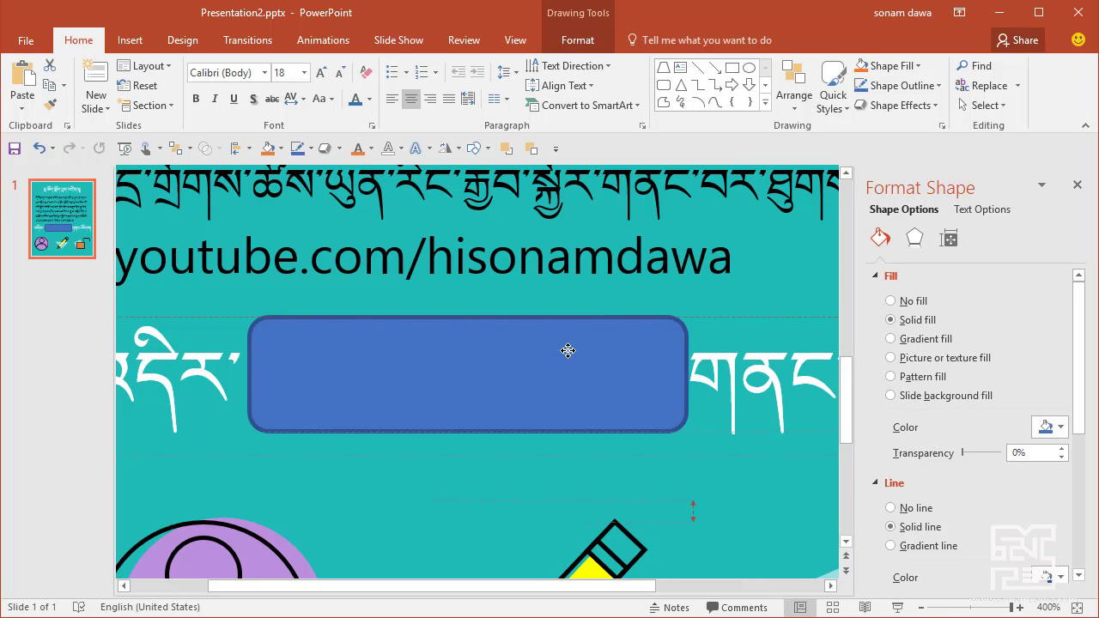
left_click_drag(568, 349, 563, 352)
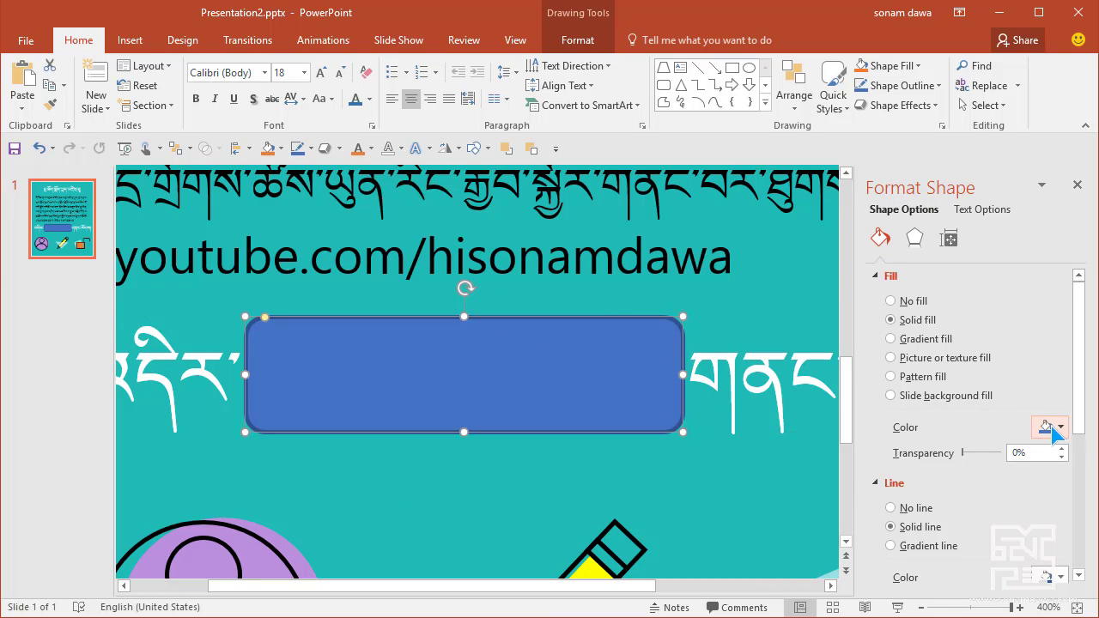
Give the rounded rectangle a red fill and a dark red outline.
left_click(1060, 426)
left_click(984, 562)
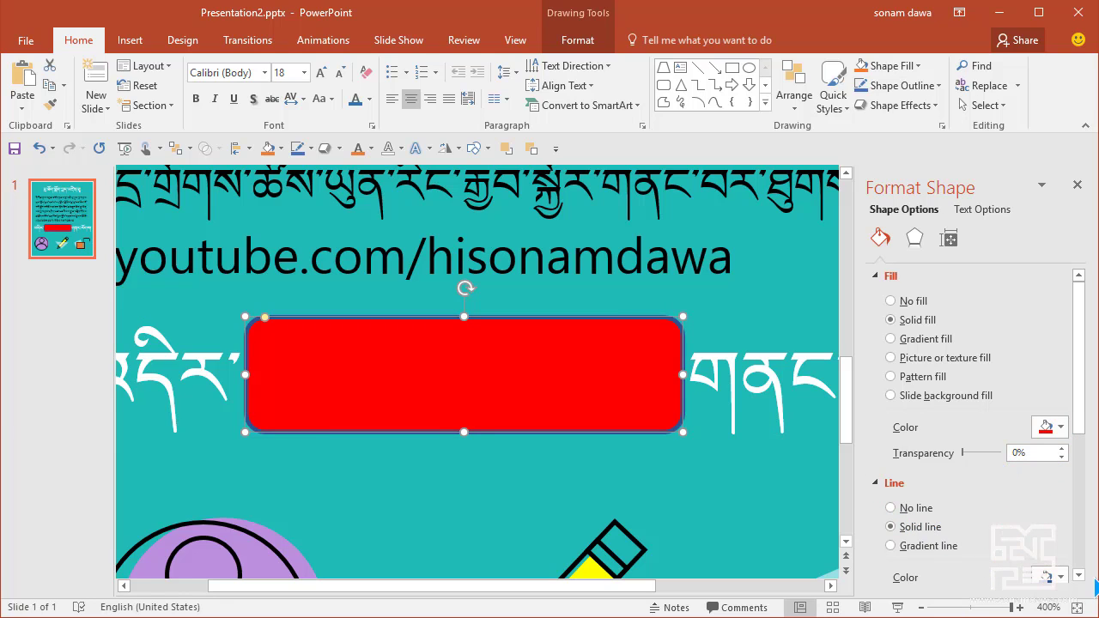
left_click(1061, 577)
left_click(972, 482)
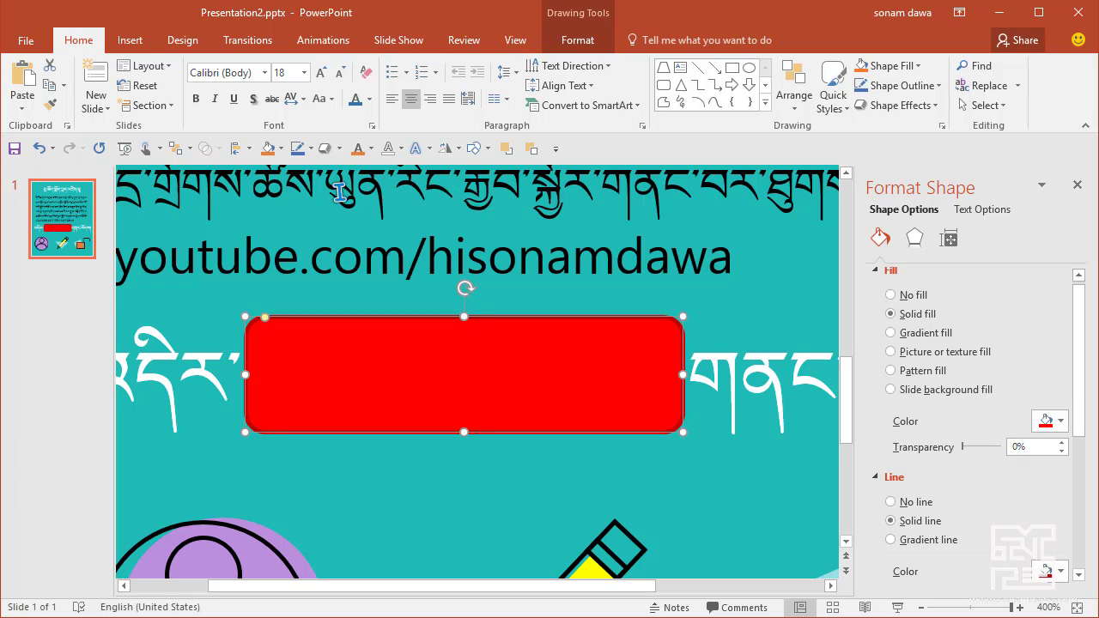
Put white SUBSCRIBE text inside the red shape and make the button shorter.
left_click(533, 149)
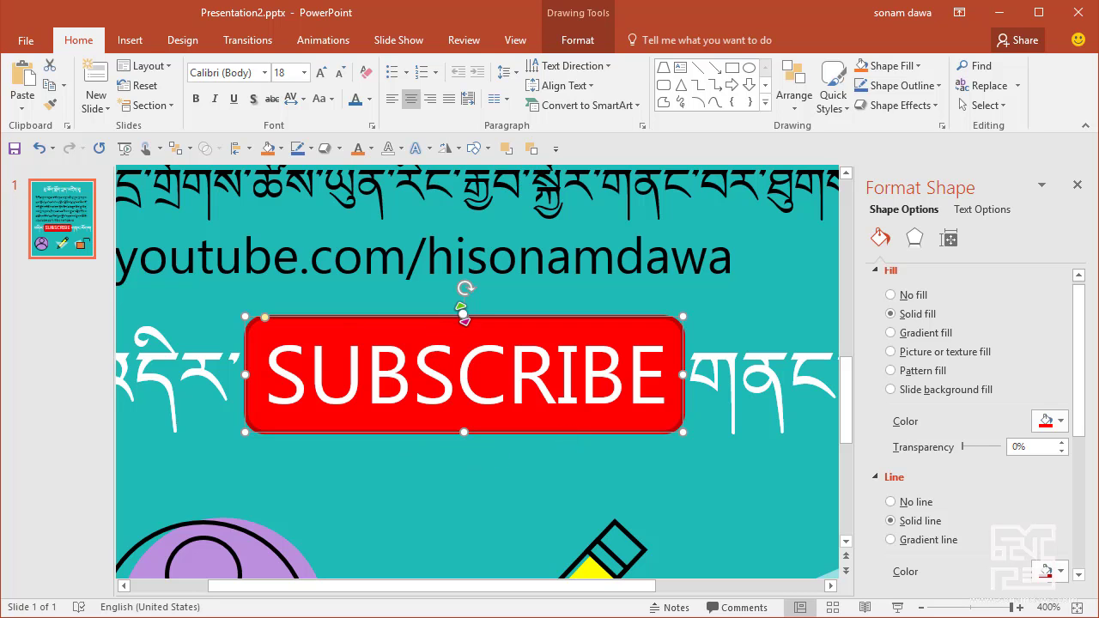
left_click_drag(464, 316, 464, 321)
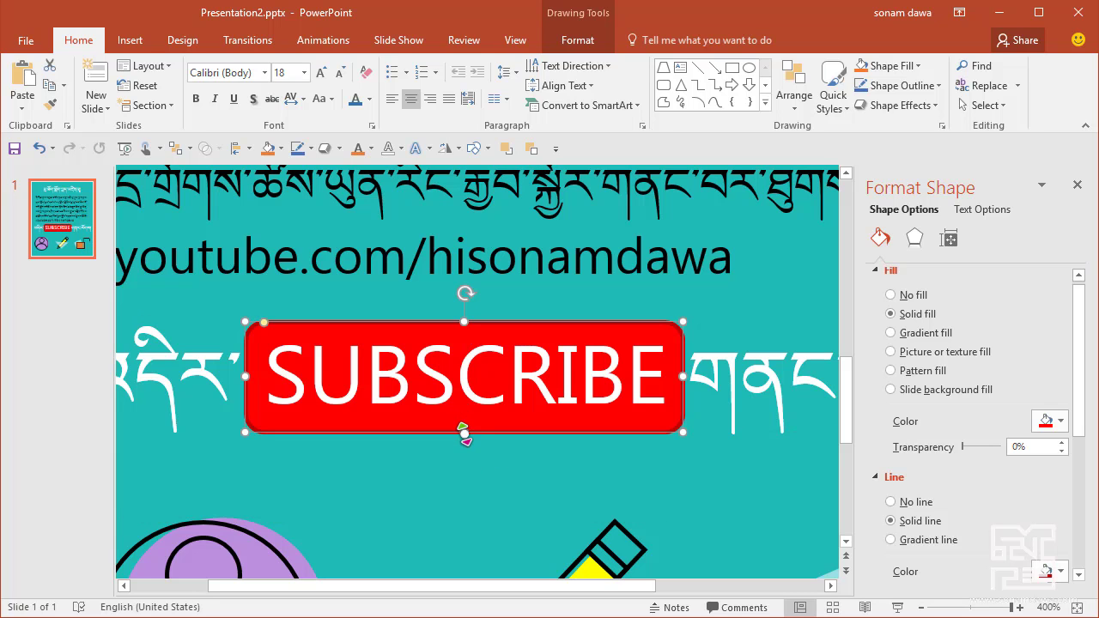
left_click_drag(464, 434, 467, 422)
scroll(535, 342, "down", 5, "ctrl")
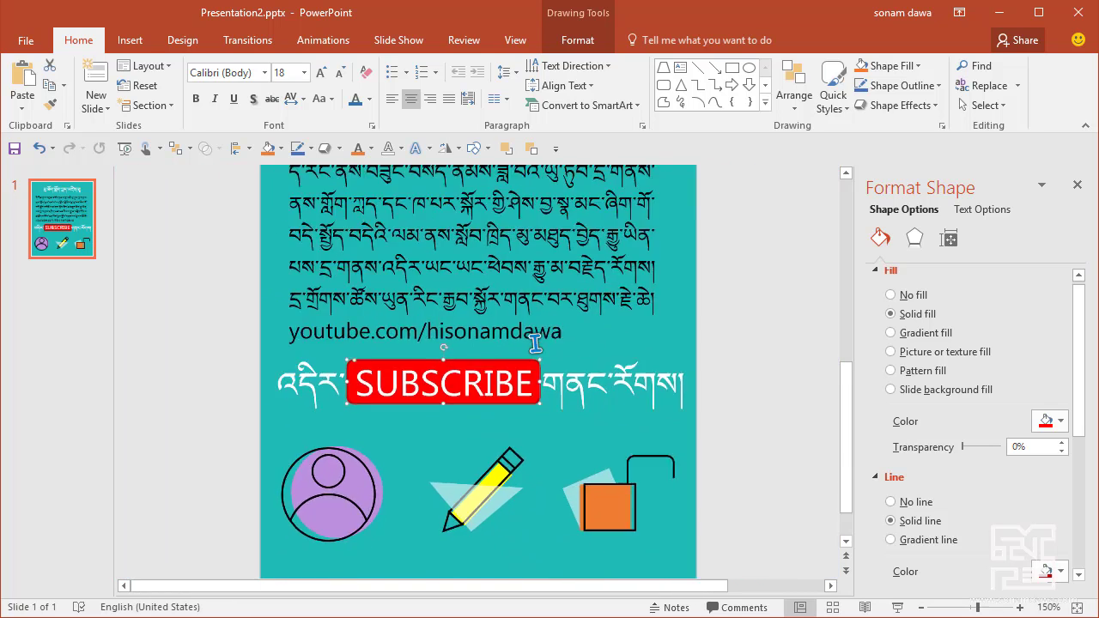
left_click(729, 372)
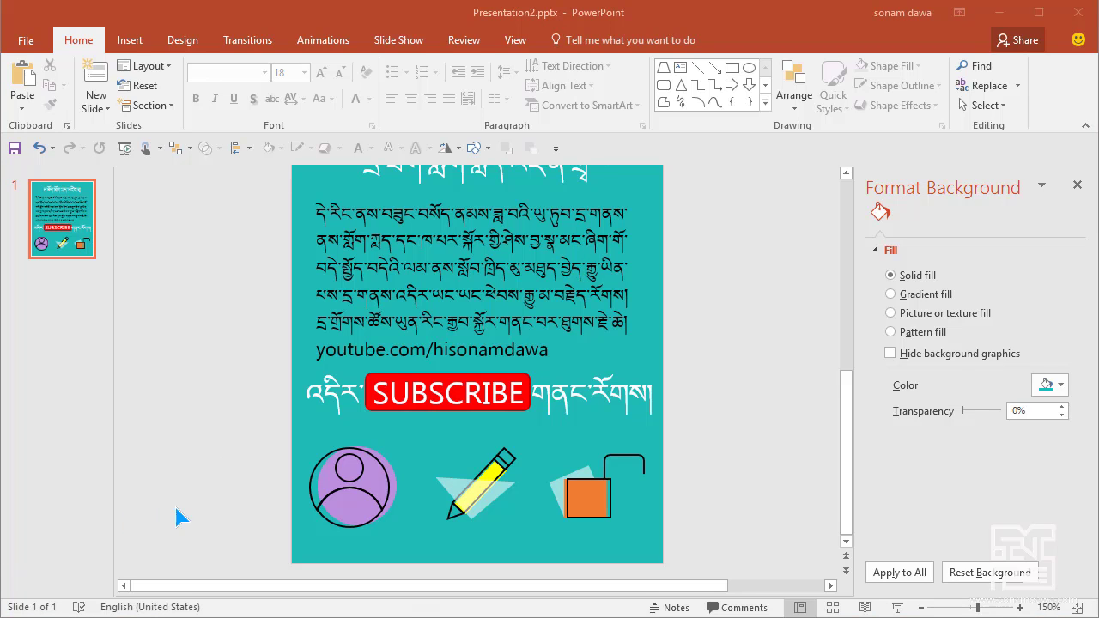
Paste the three Tibetan captions and nudge them down under the person, pencil and padlock icons.
key("ctrl+v")
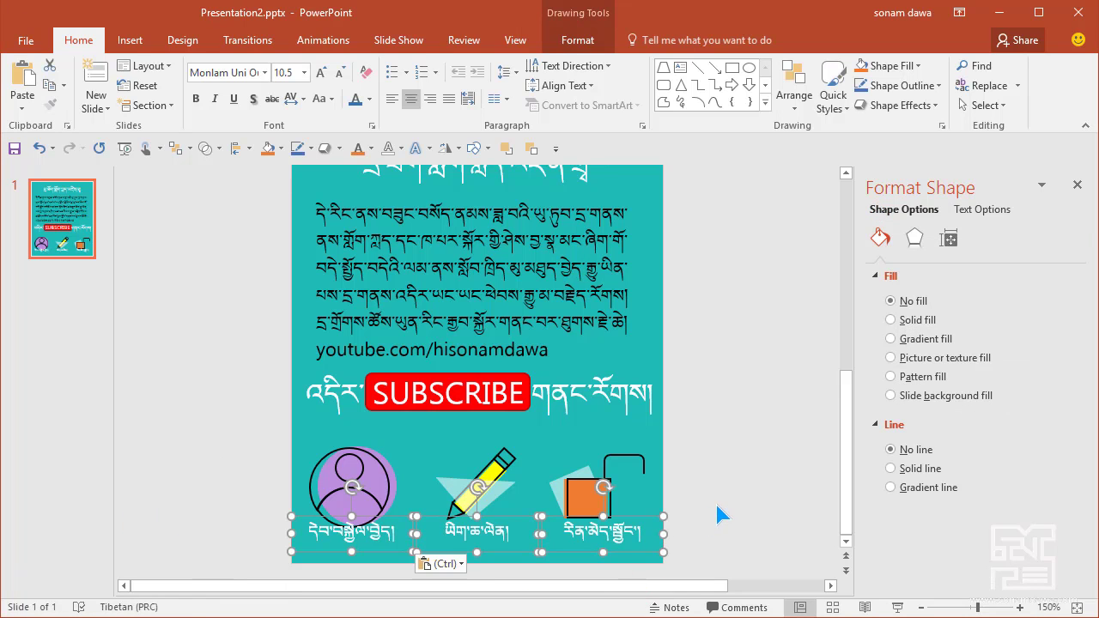
left_click(721, 514)
left_click(360, 532)
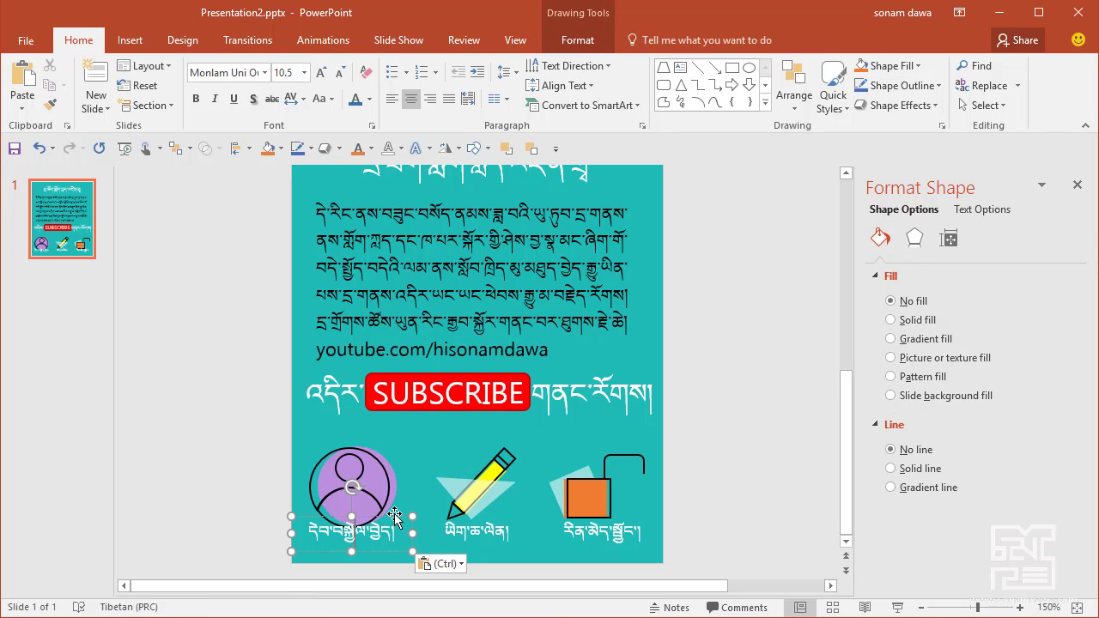
left_click_drag(394, 515, 394, 524)
left_click(478, 522)
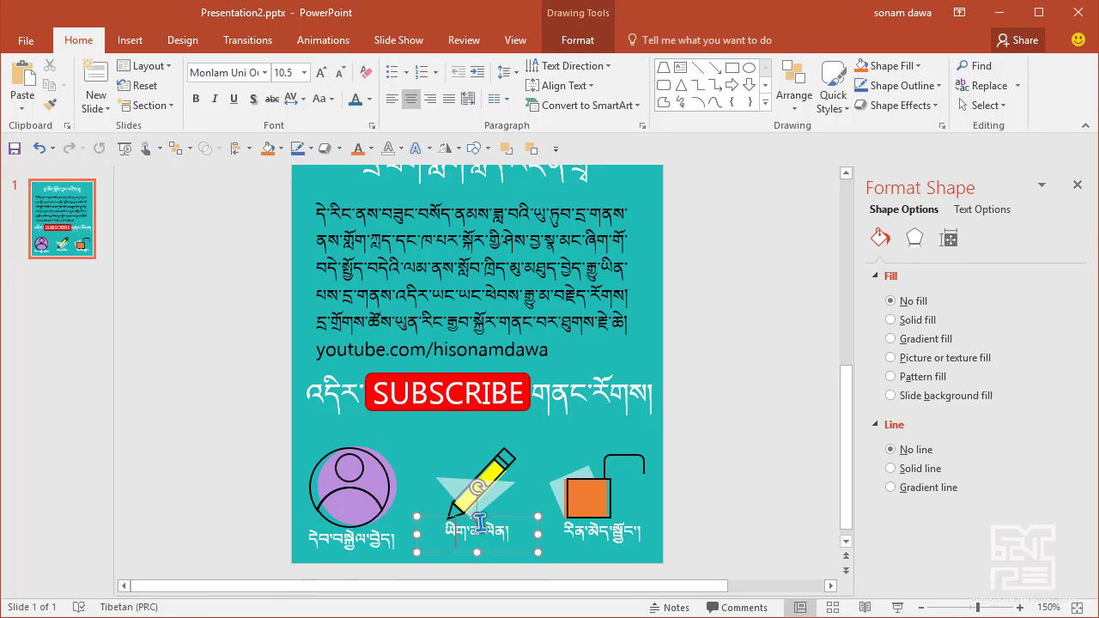
left_click(352, 536, "shift")
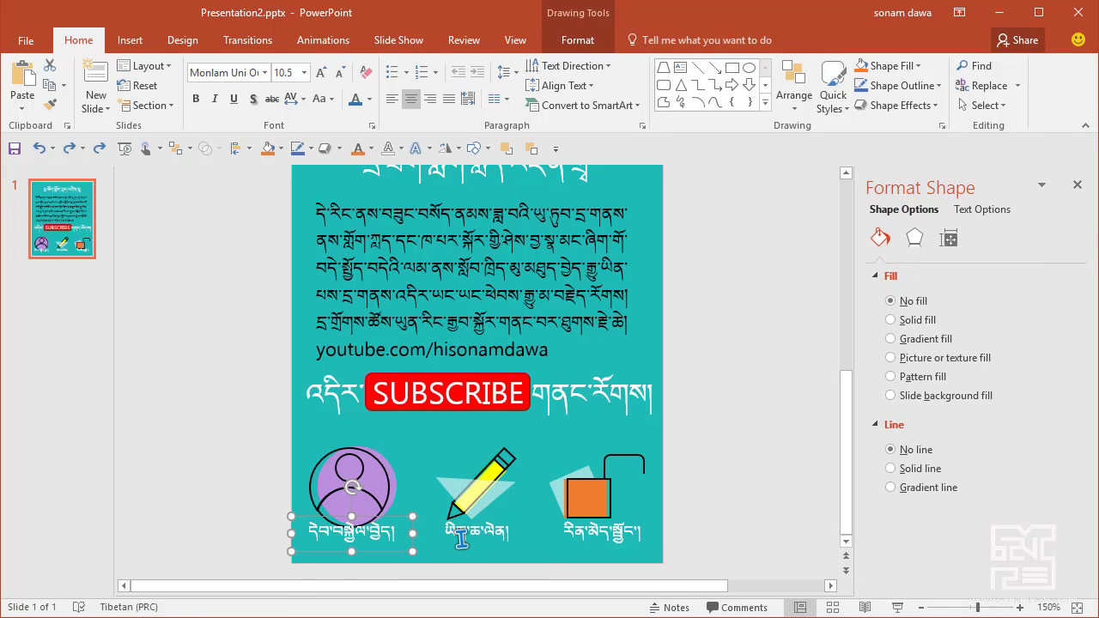
left_click(574, 532, "shift")
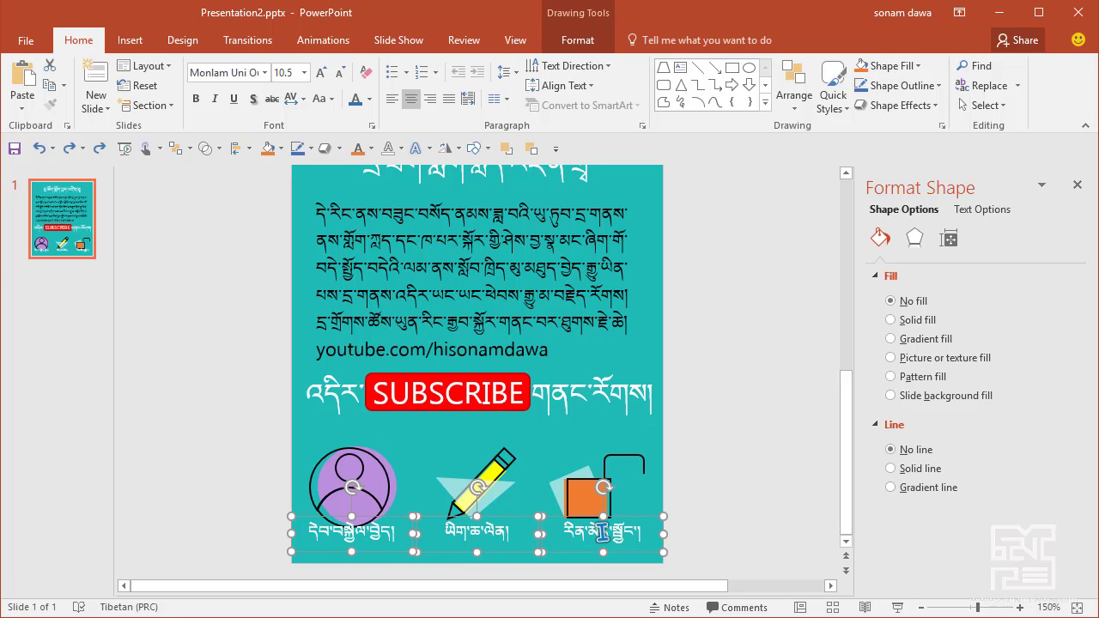
key("ctrl+Down")
key("ctrl+Down")
key("ctrl+Down")
key("ctrl+Down")
key("ctrl+Down")
key("ctrl+Down")
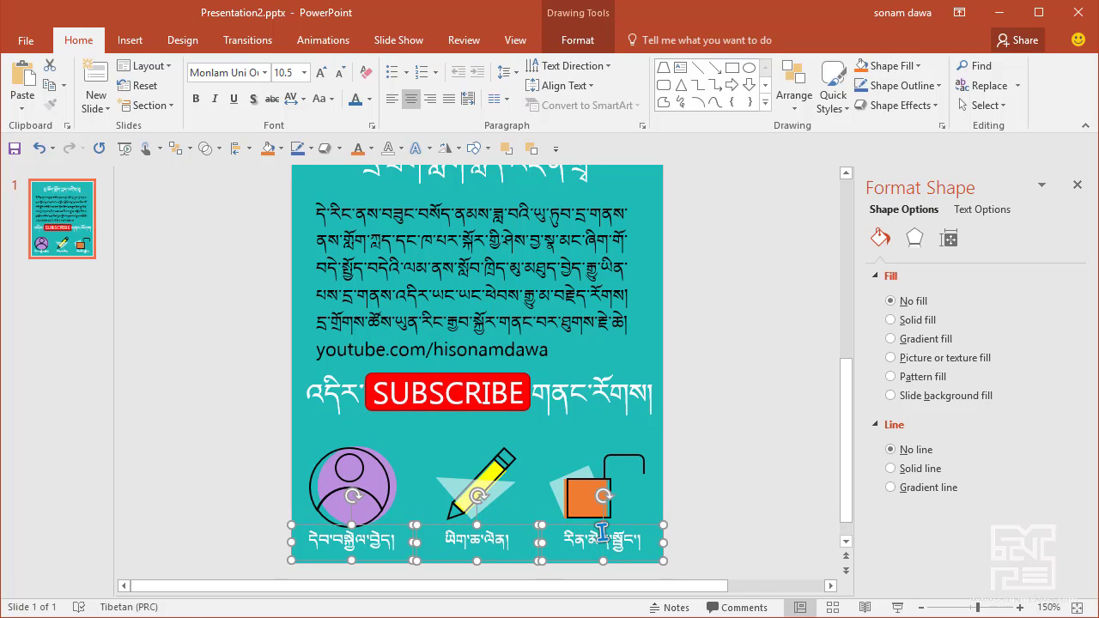
left_click(693, 479)
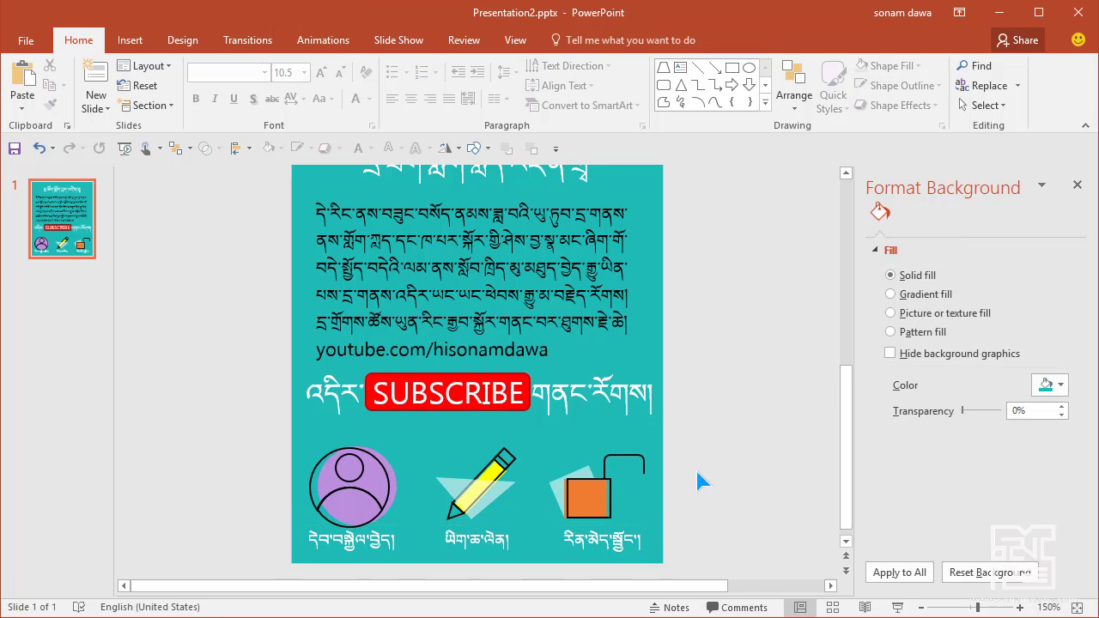
Draw a small rectangle and size it as a bar under the person icon's caption.
left_click(731, 69)
left_click_drag(172, 293, 249, 309)
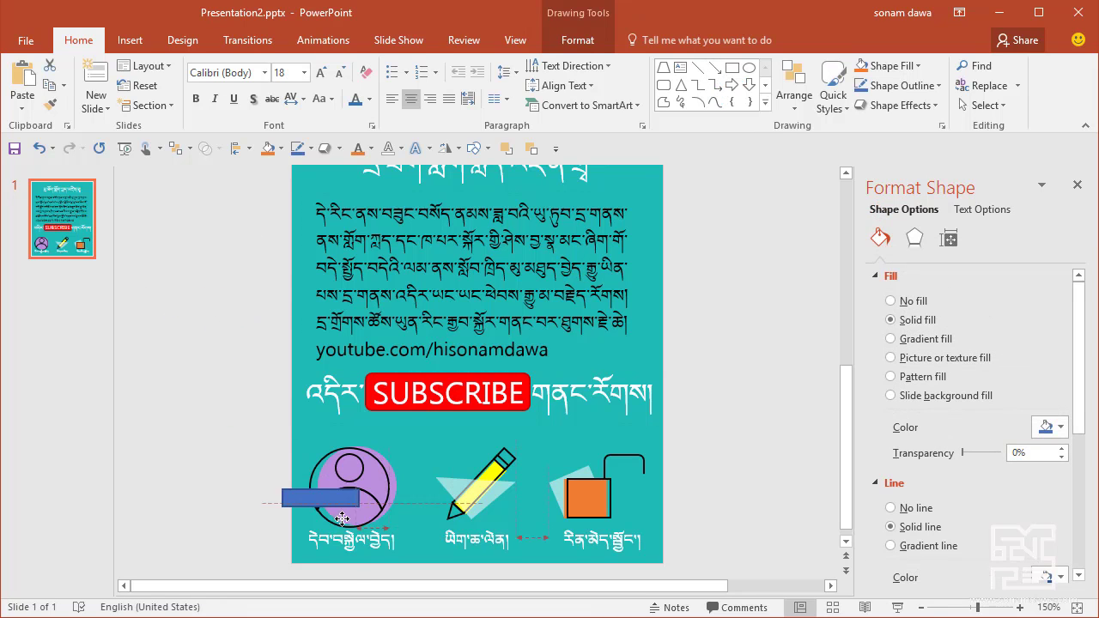
left_click_drag(225, 308, 353, 556)
scroll(354, 556, "up", 5)
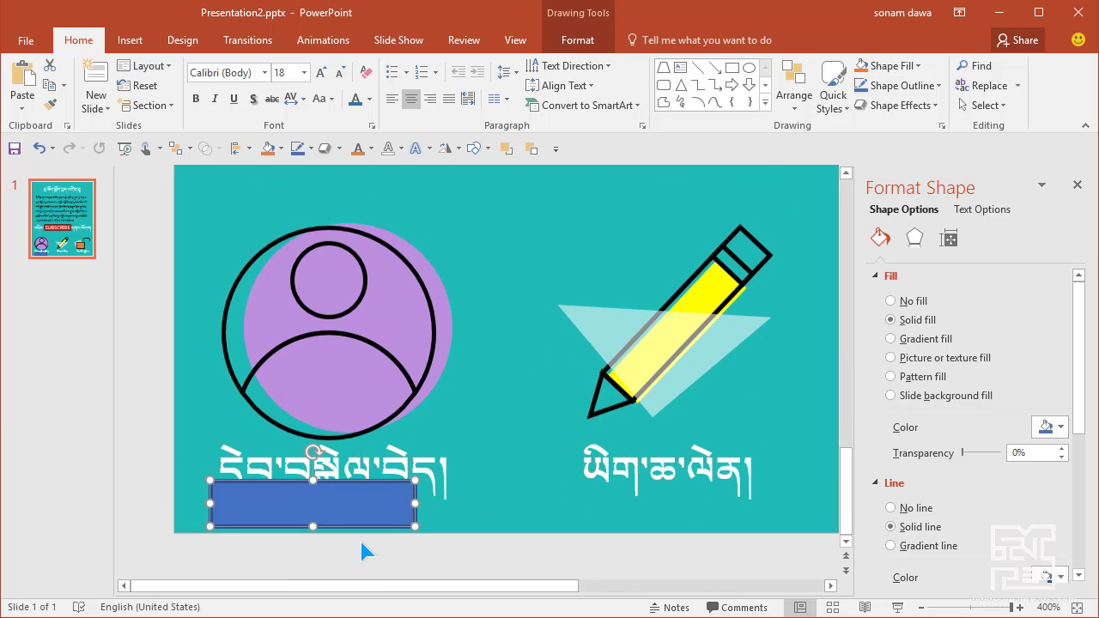
left_click_drag(411, 500, 454, 506)
left_click_drag(331, 526, 331, 507)
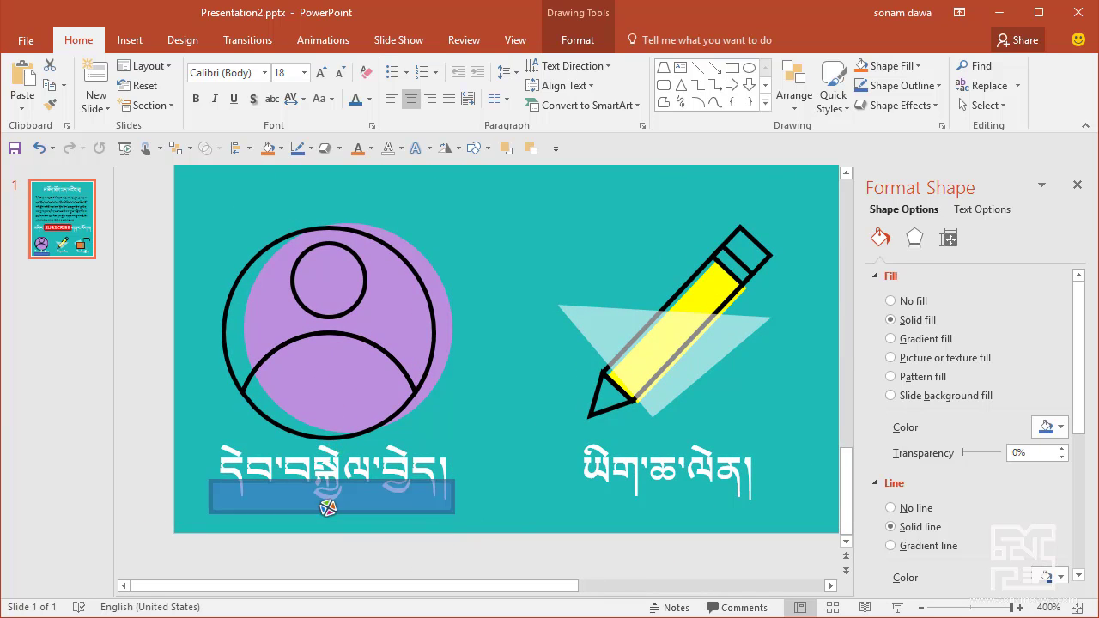
Remove the bar's outline and fill it black at 64% transparency.
left_click(911, 508)
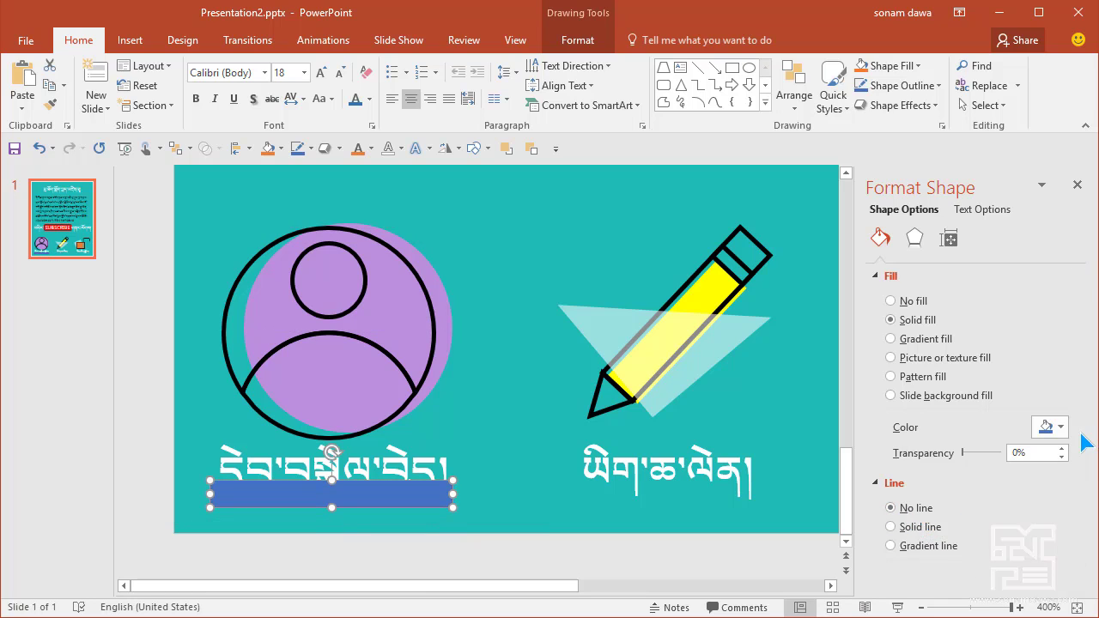
left_click(1057, 426)
left_click(984, 467)
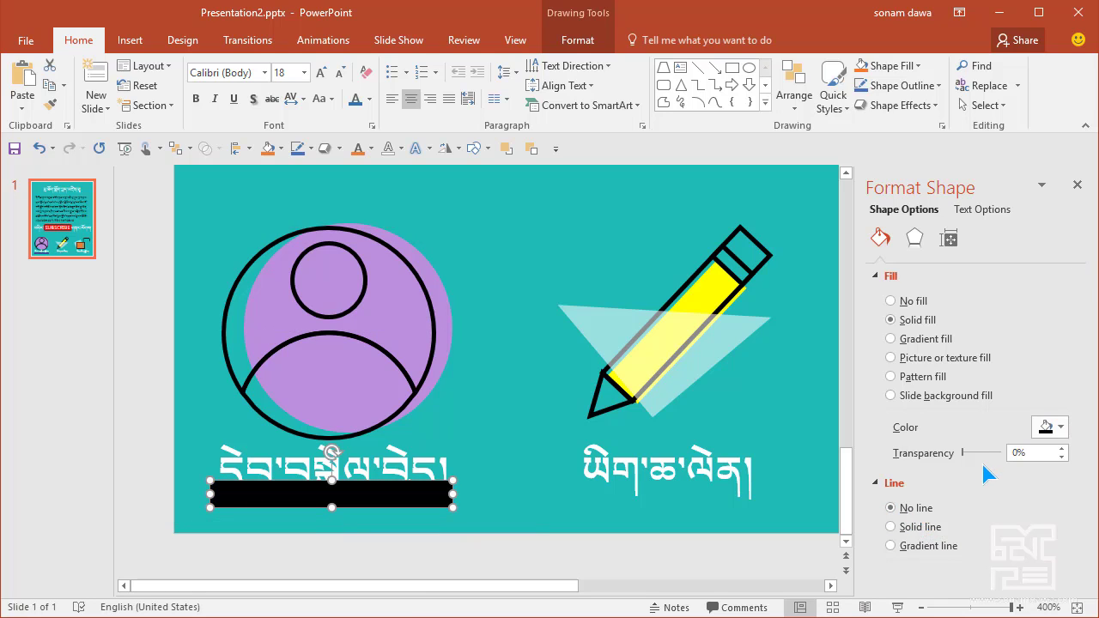
left_click_drag(968, 453, 995, 462)
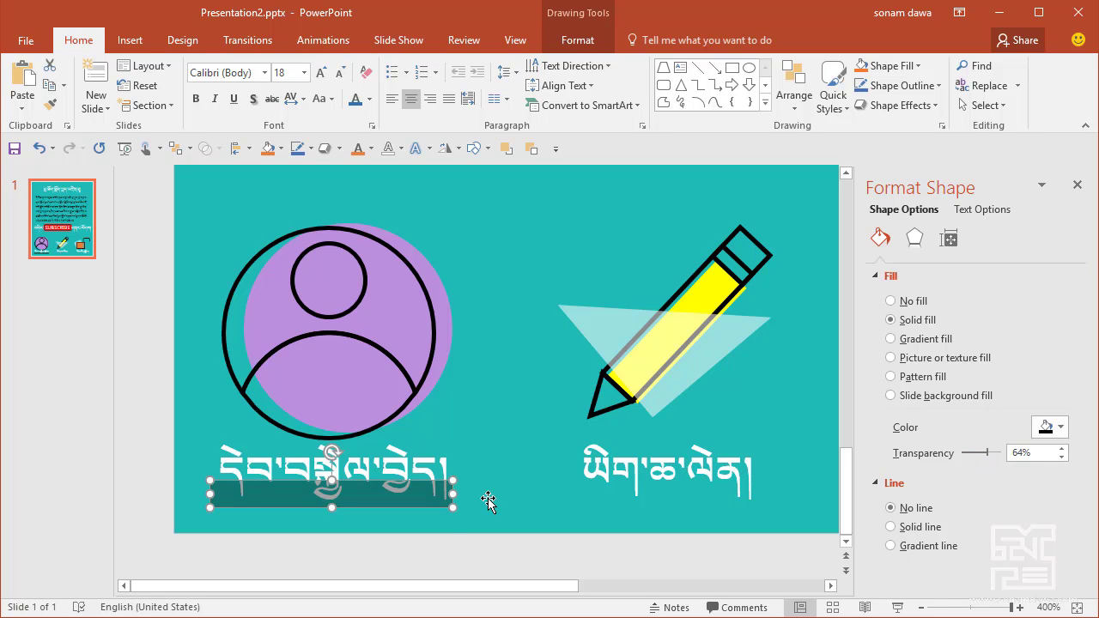
scroll(416, 503, "down", 5)
scroll(416, 503, "down", 5)
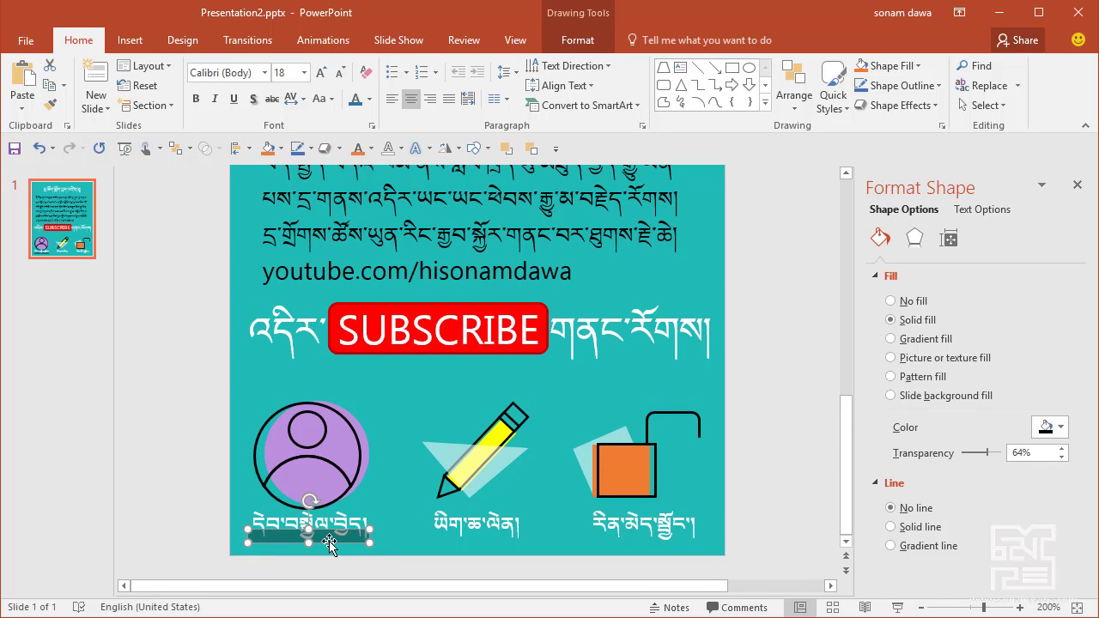
Copy the bar under the next caption and select the caption bars together.
left_click(327, 542)
left_click_drag(359, 543, 668, 546)
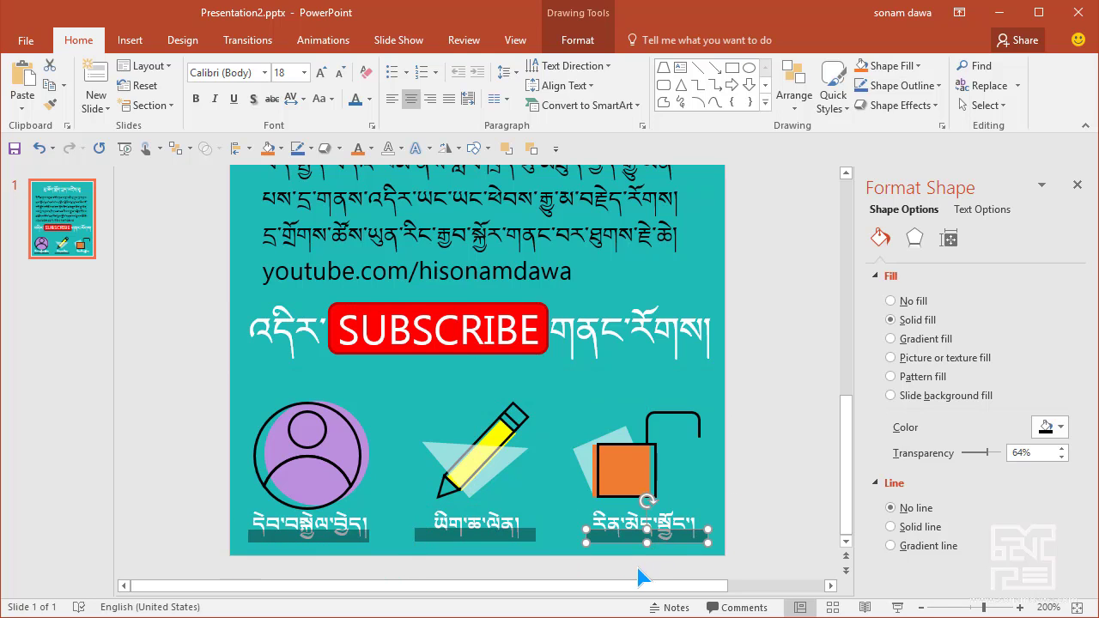
left_click(525, 532, "shift")
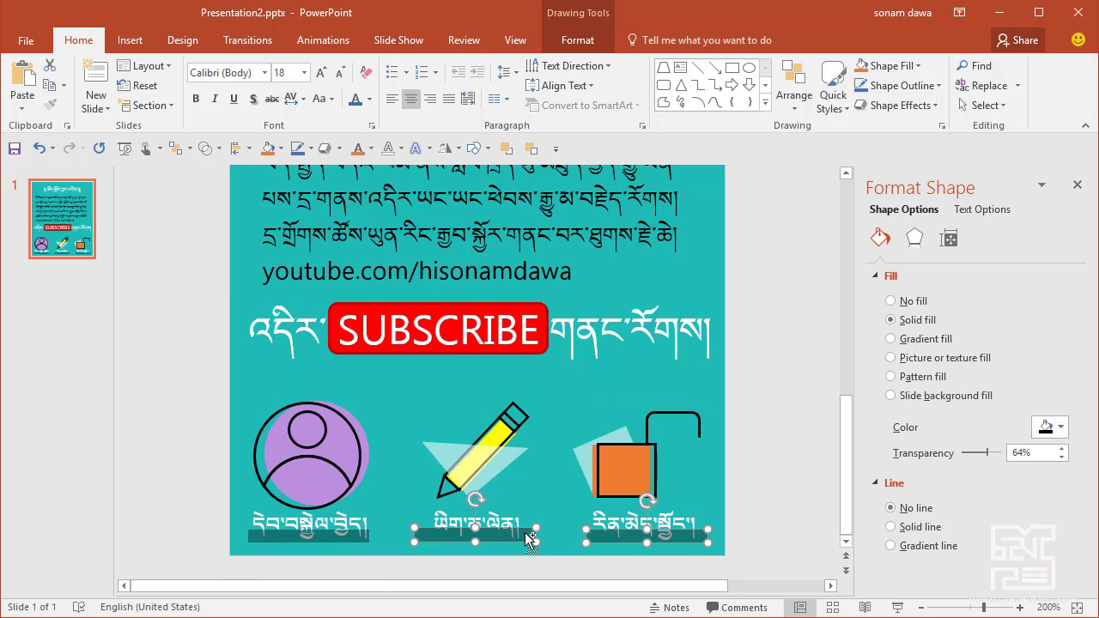
left_click(366, 538, "shift")
Distribute the three caption bars horizontally, adjust their stacking order against the captions, and view the whole slide.
left_click(584, 40)
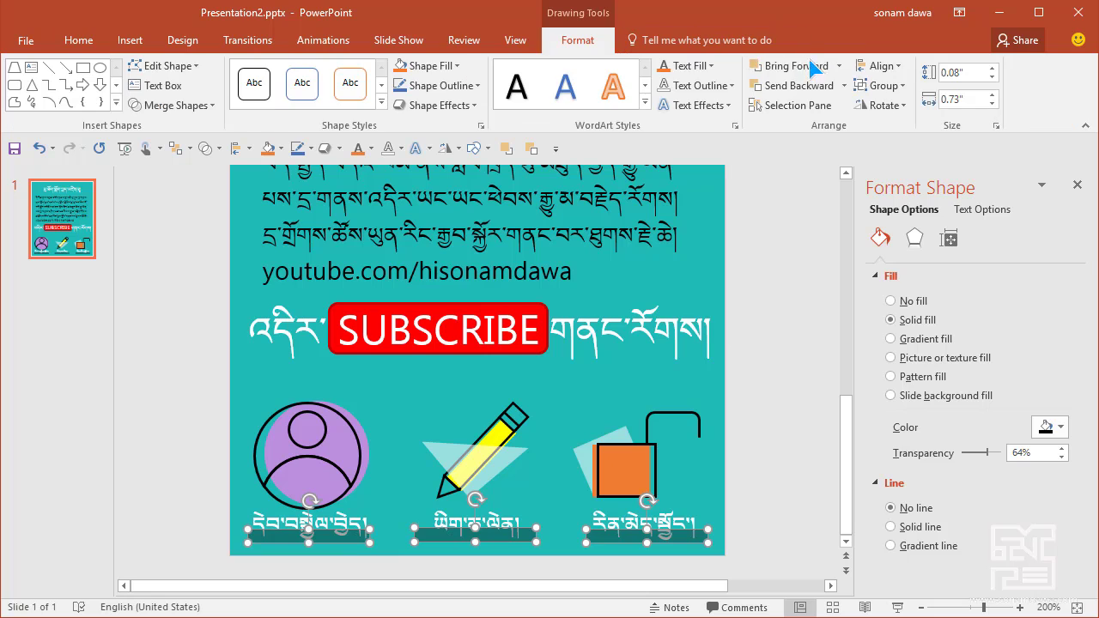
left_click(900, 69)
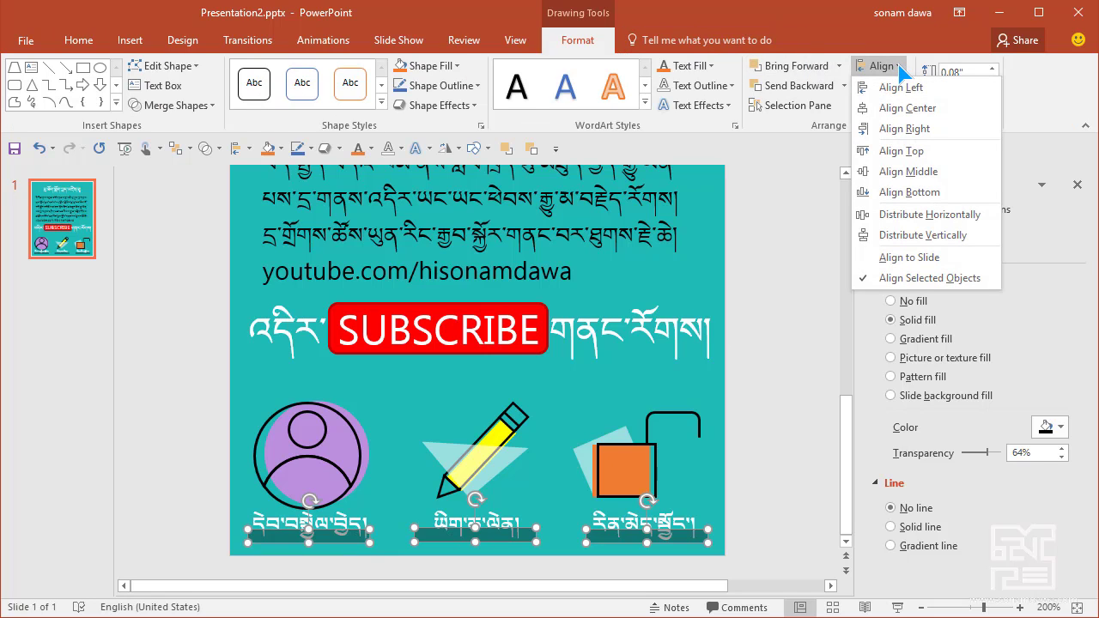
left_click(893, 171)
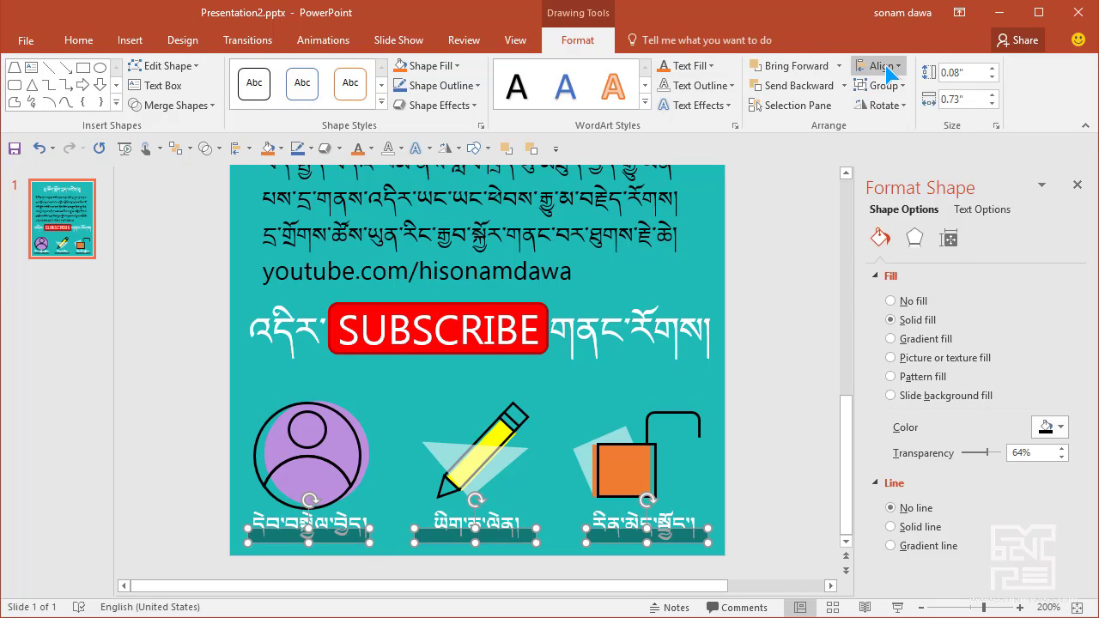
left_click(886, 67)
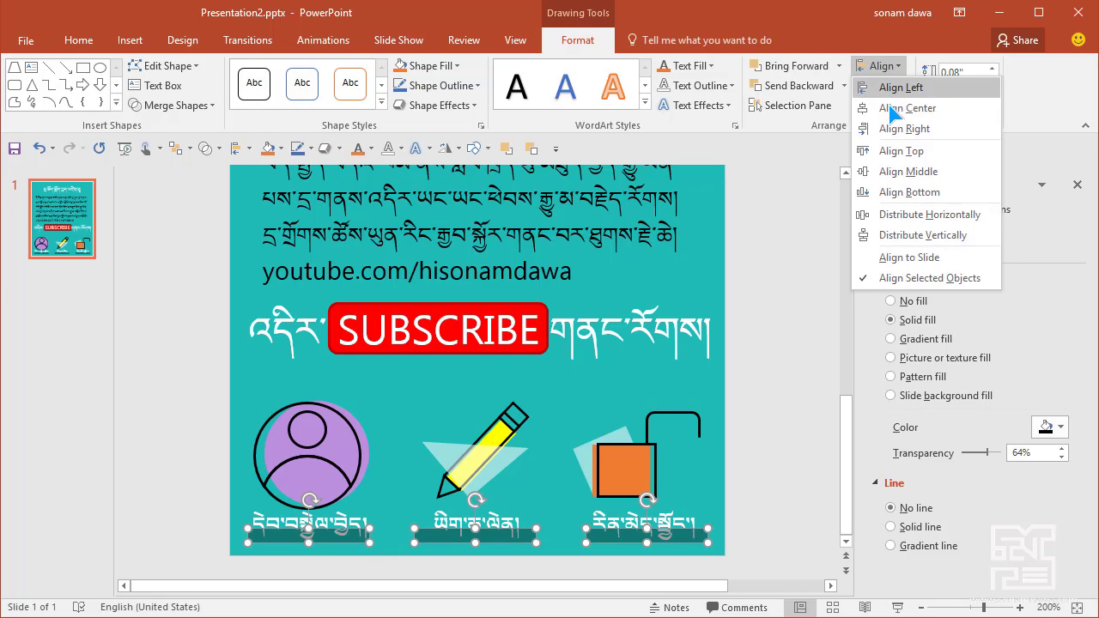
left_click(920, 220)
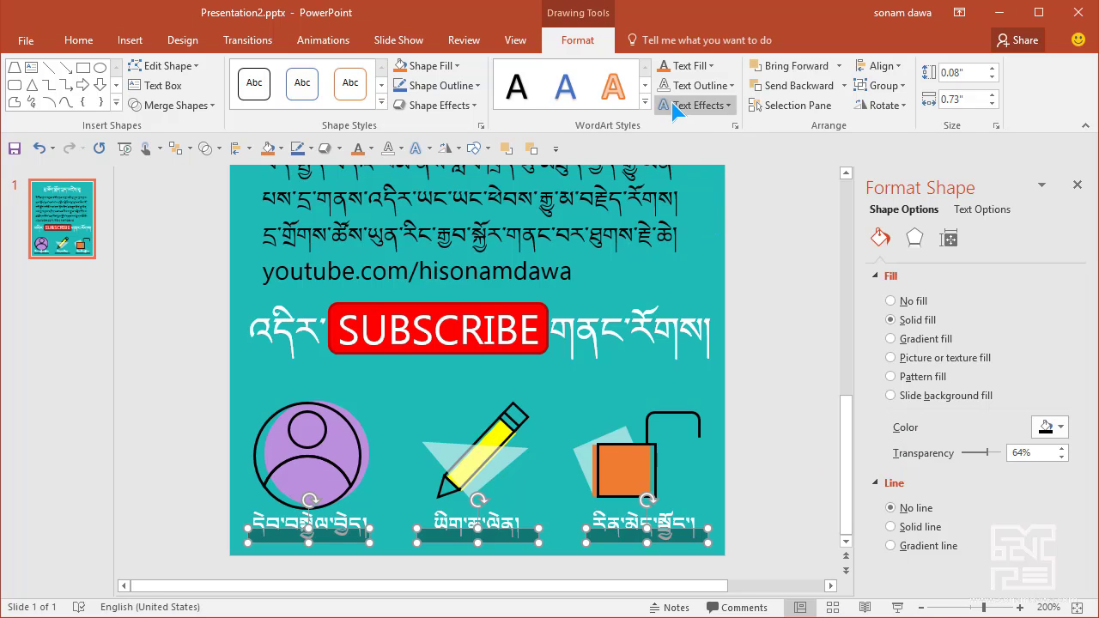
left_click(533, 151)
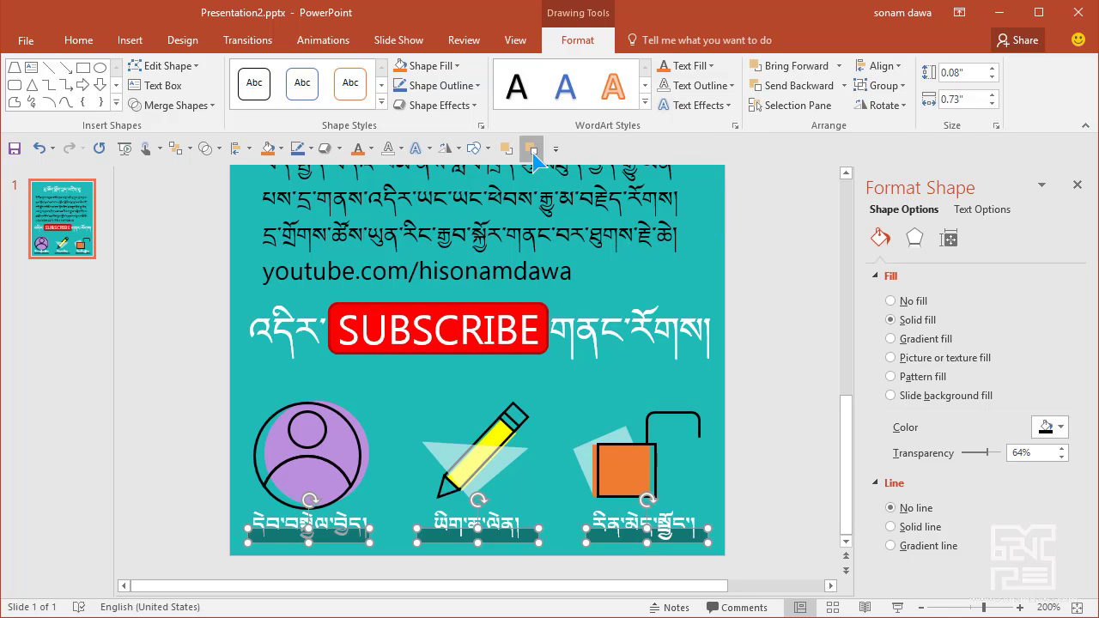
left_click(781, 393)
scroll(739, 337, "down", 7)
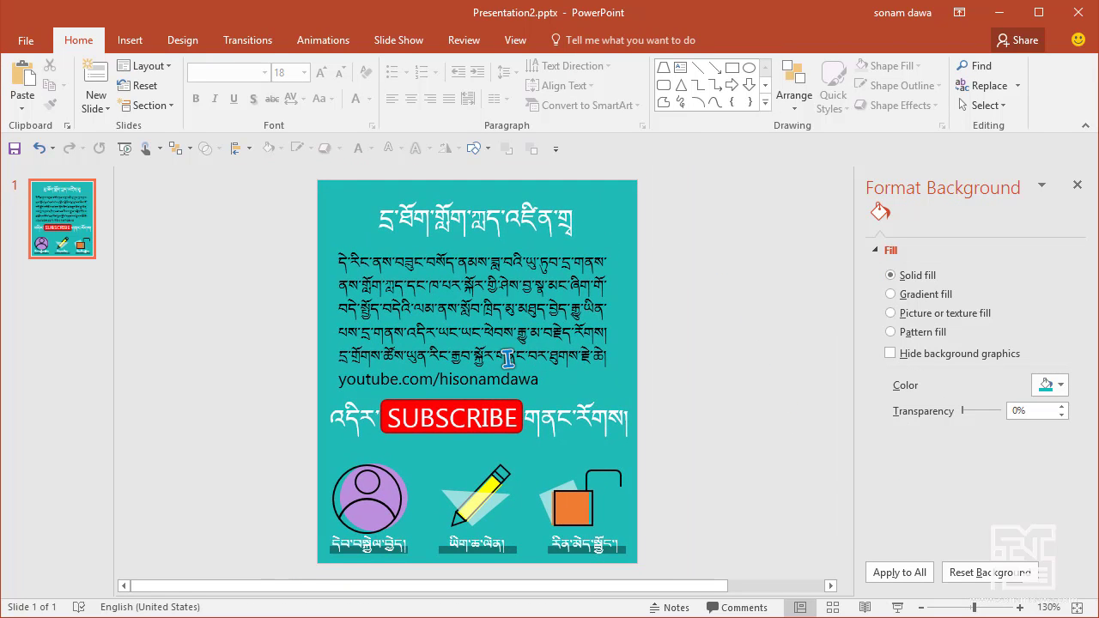
Start a Save As copy and choose the Desktop as the save location.
left_click(37, 43)
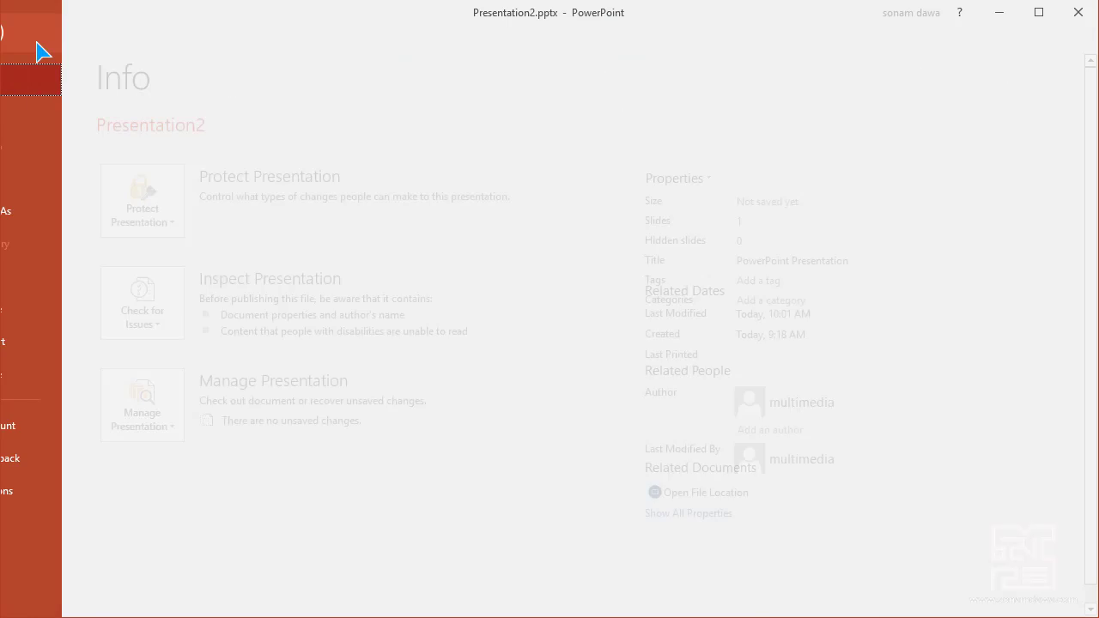
left_click(62, 214)
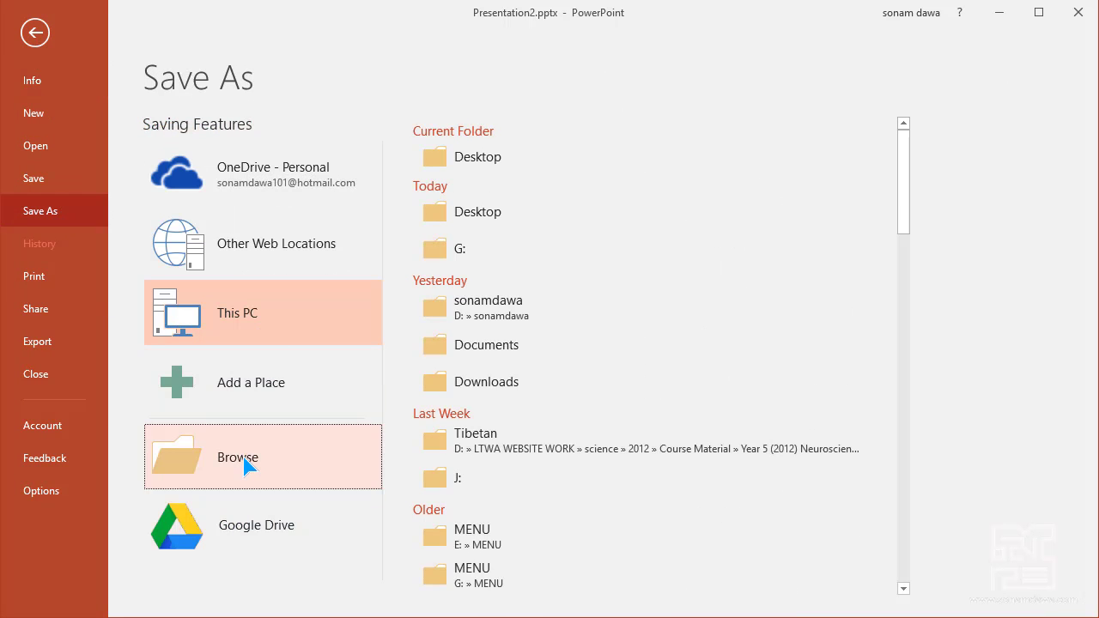
left_click(245, 455)
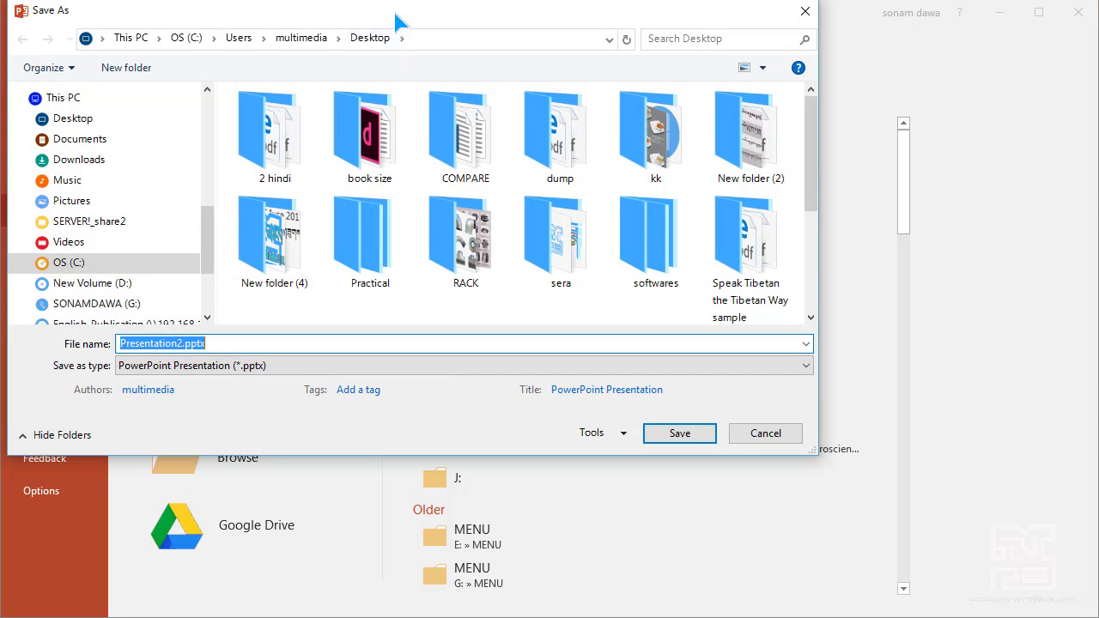
left_click_drag(397, 20, 593, 119)
left_click(287, 225)
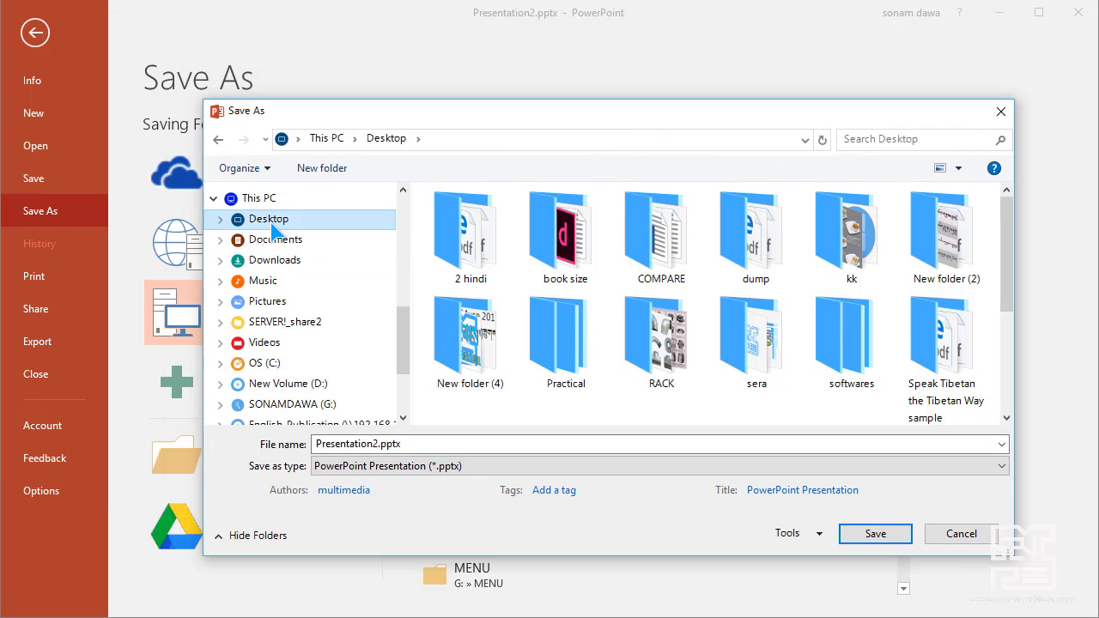
left_click_drag(1016, 266, 1025, 419)
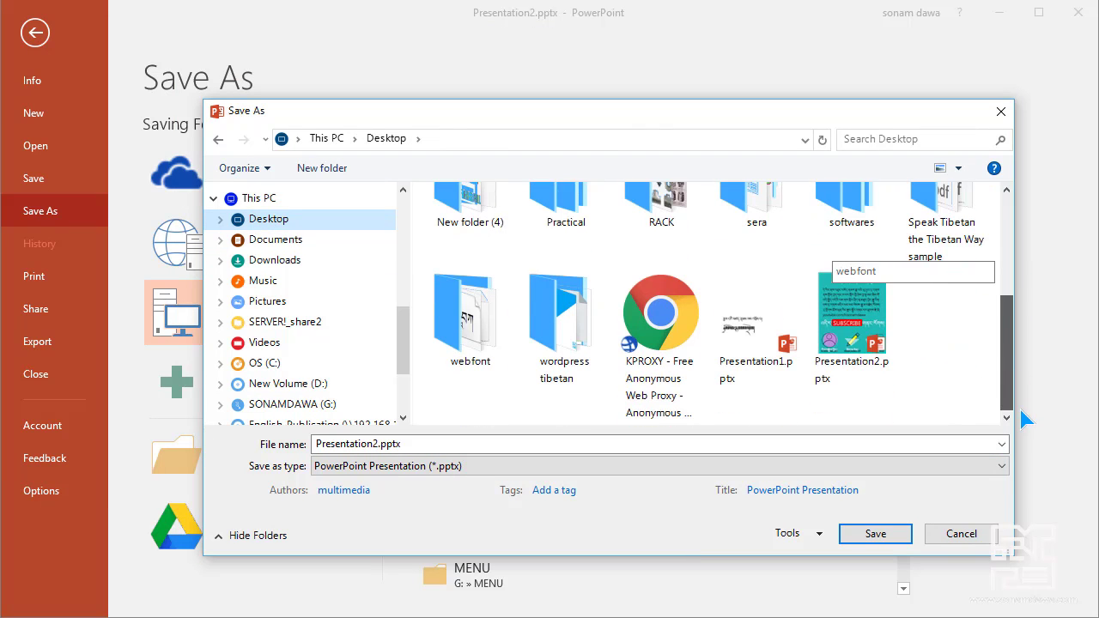
Save just the current slide as a PNG image named 'ads banner'.
left_click(433, 469)
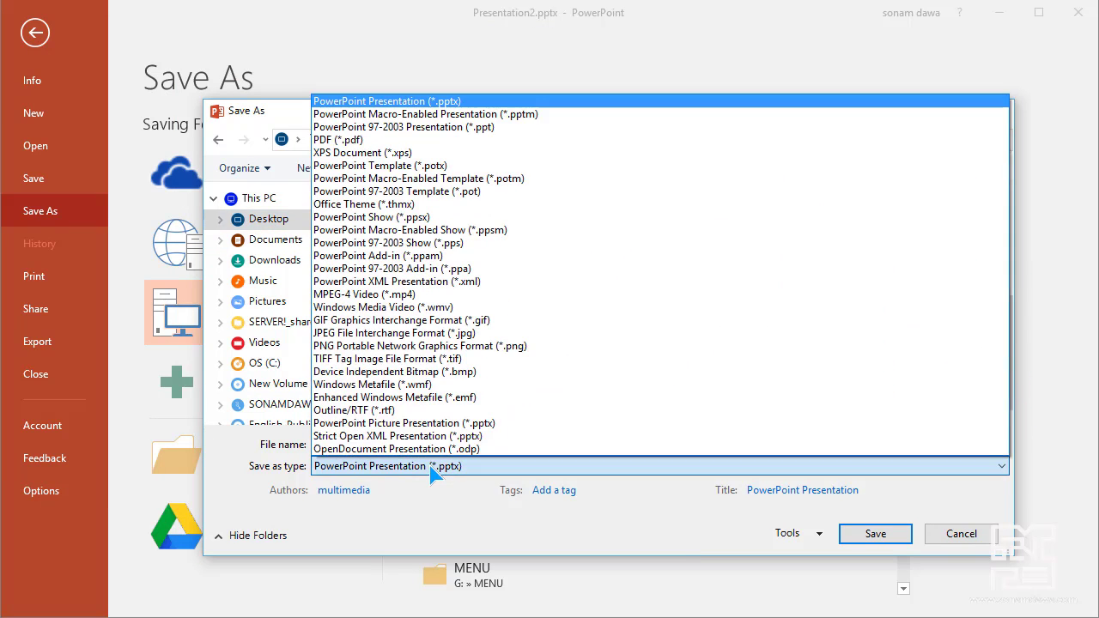
left_click(400, 347)
double_click(356, 444)
key("BackSpace")
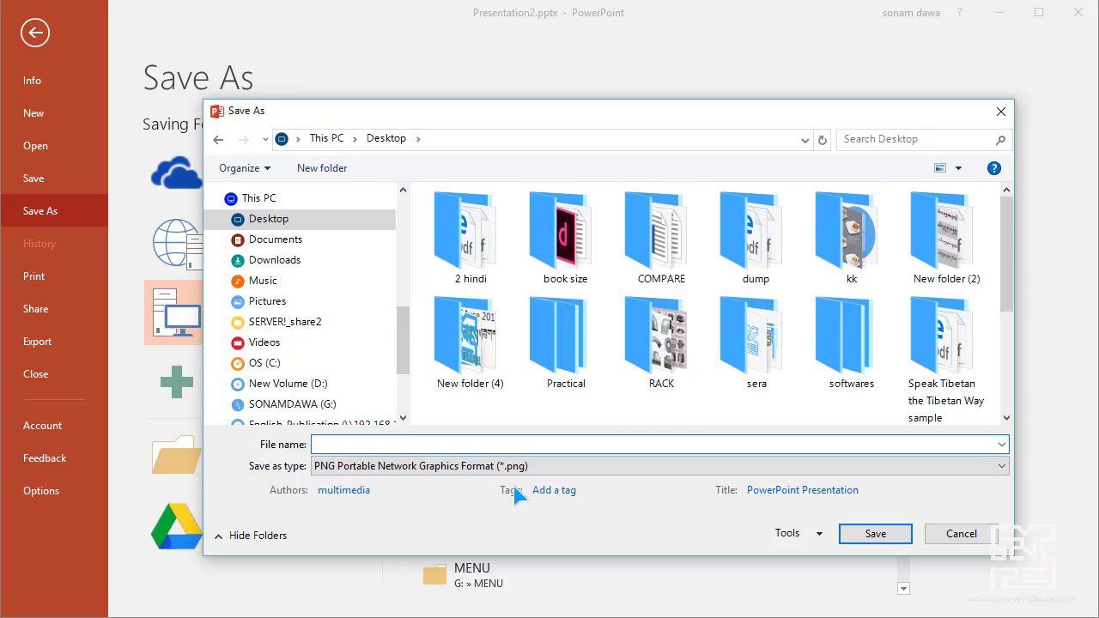
type("ads banner")
left_click(875, 534)
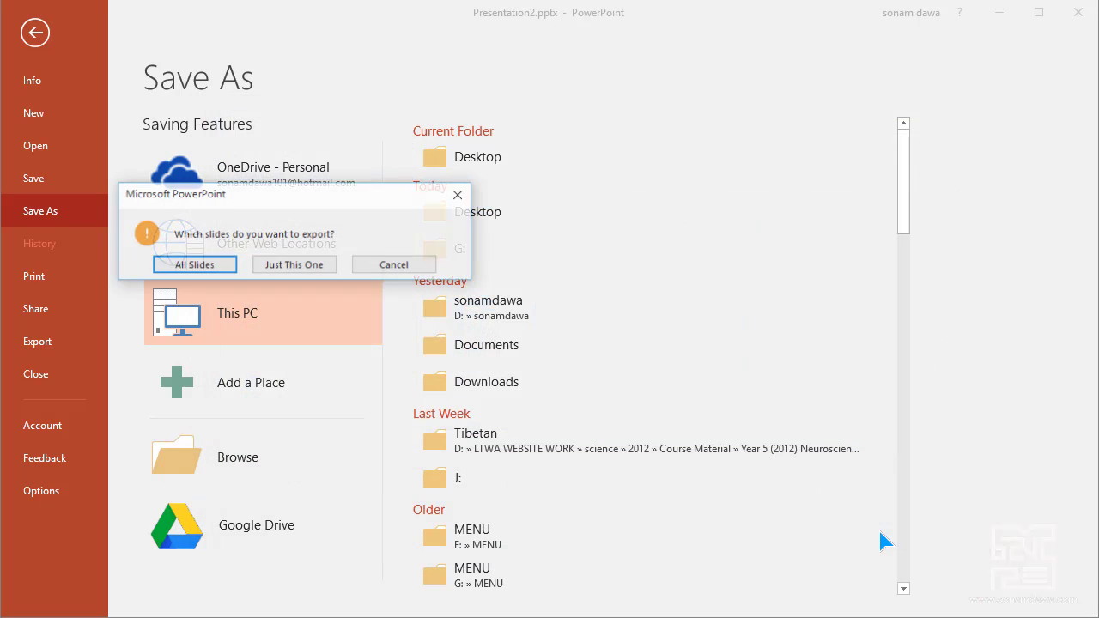
left_click(306, 269)
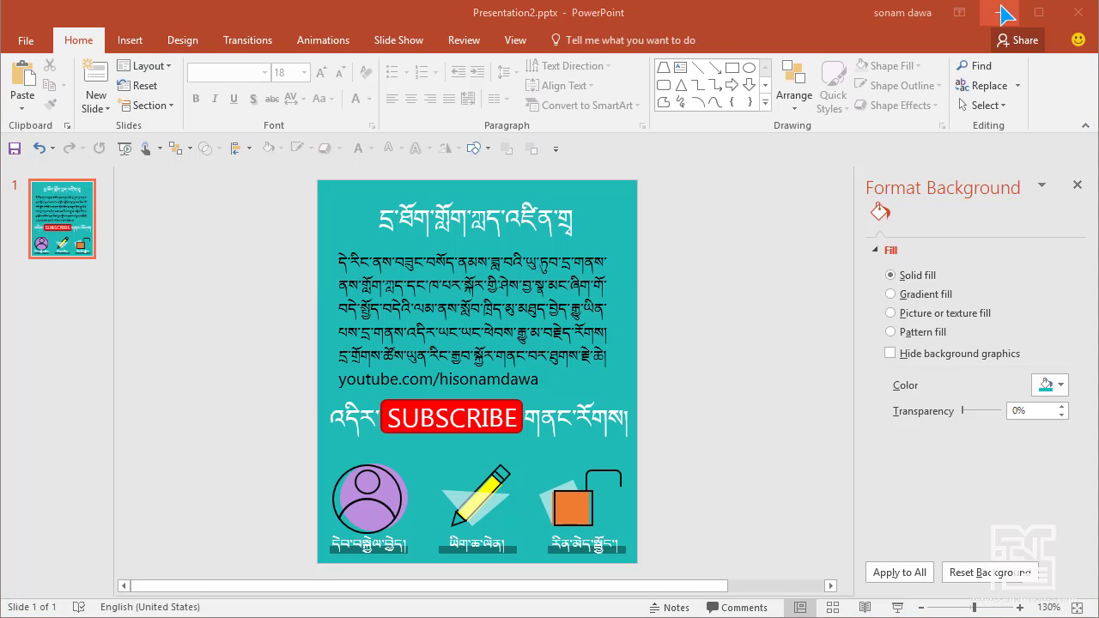
Minimize PowerPoint and open ads banner.png from the desktop in Photo Gallery.
left_click(1001, 13)
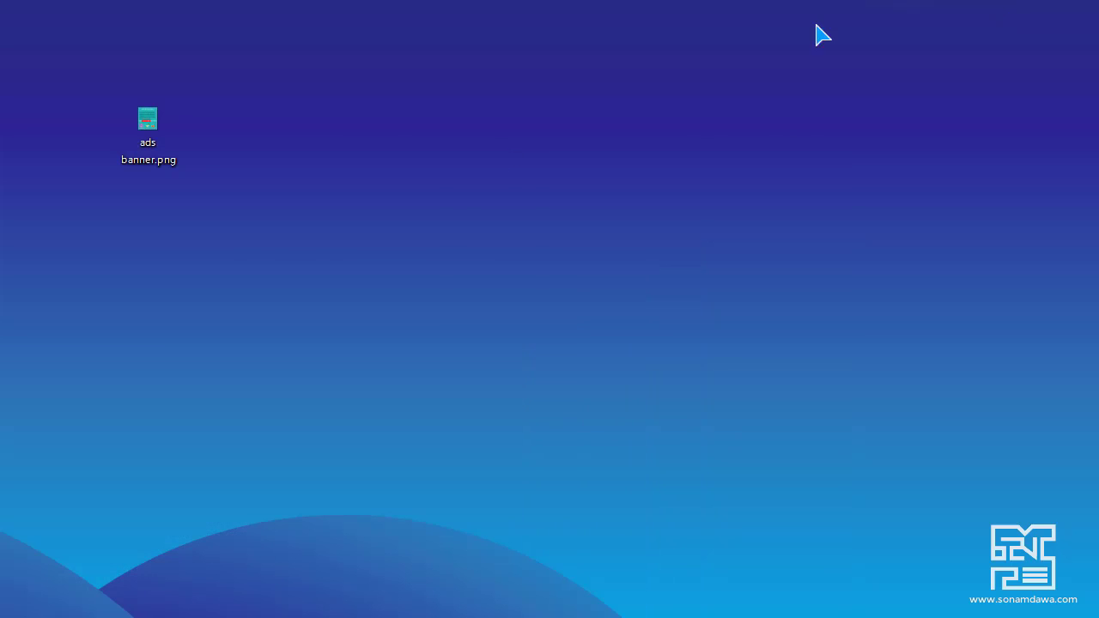
double_click(137, 141)
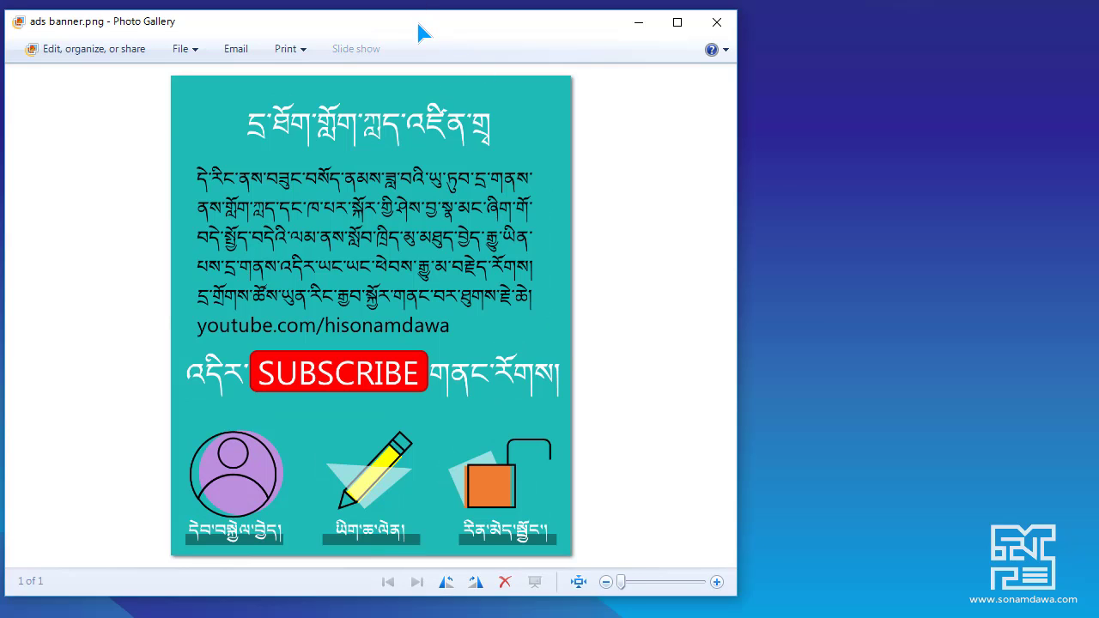
left_click_drag(421, 30, 449, 33)
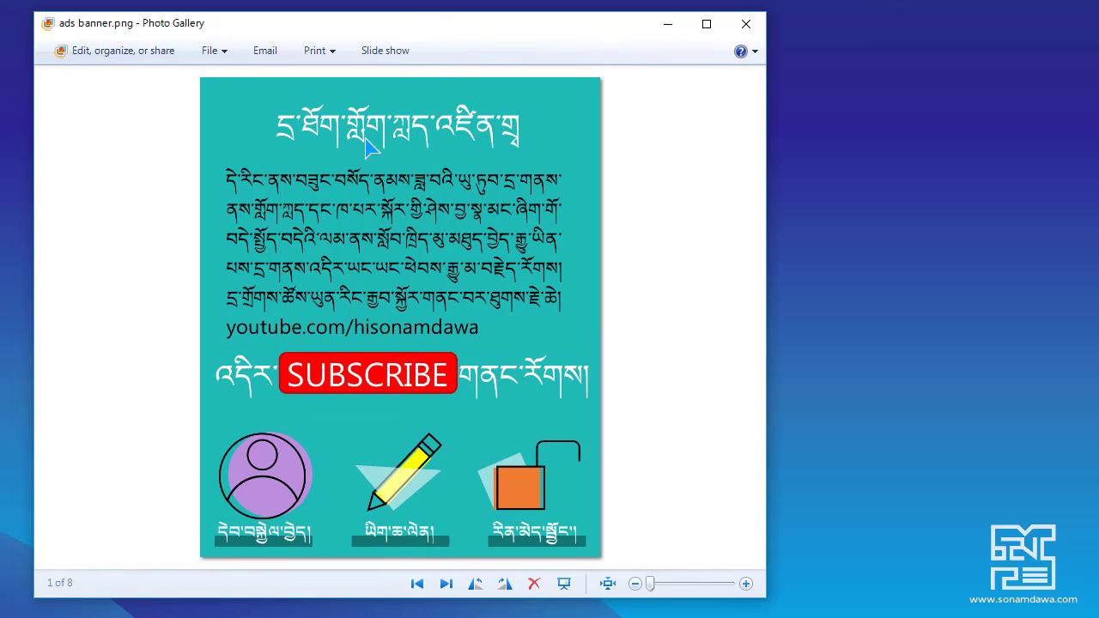